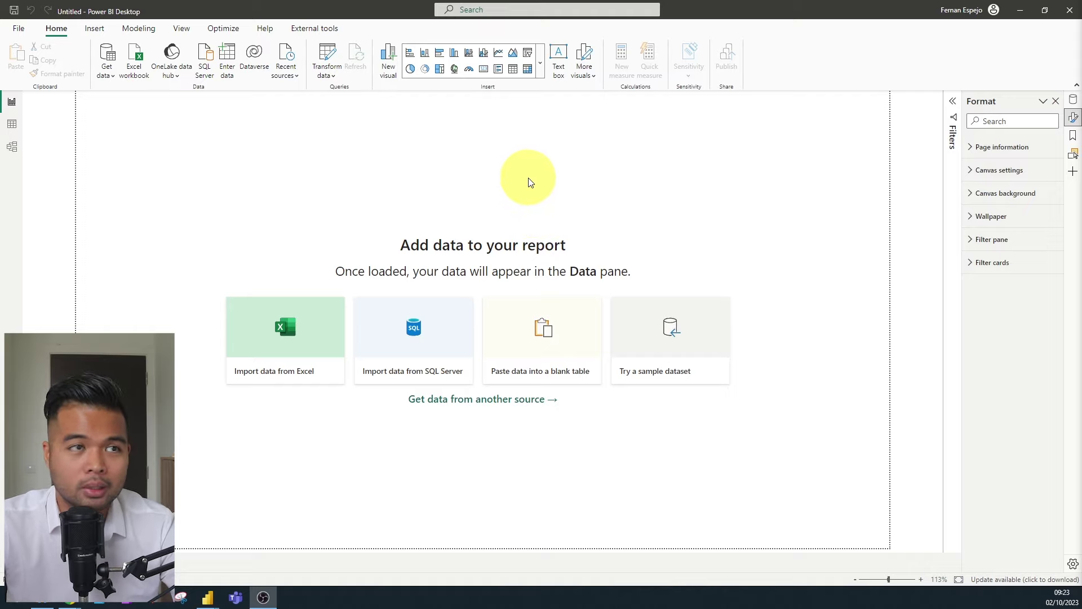
left_click(540, 67)
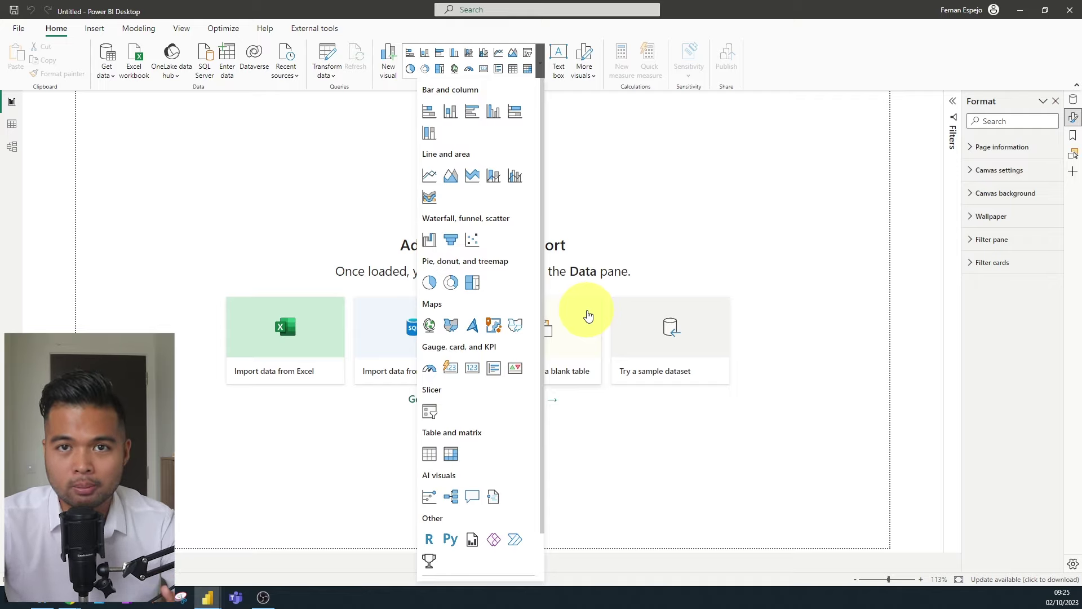
left_click(662, 177)
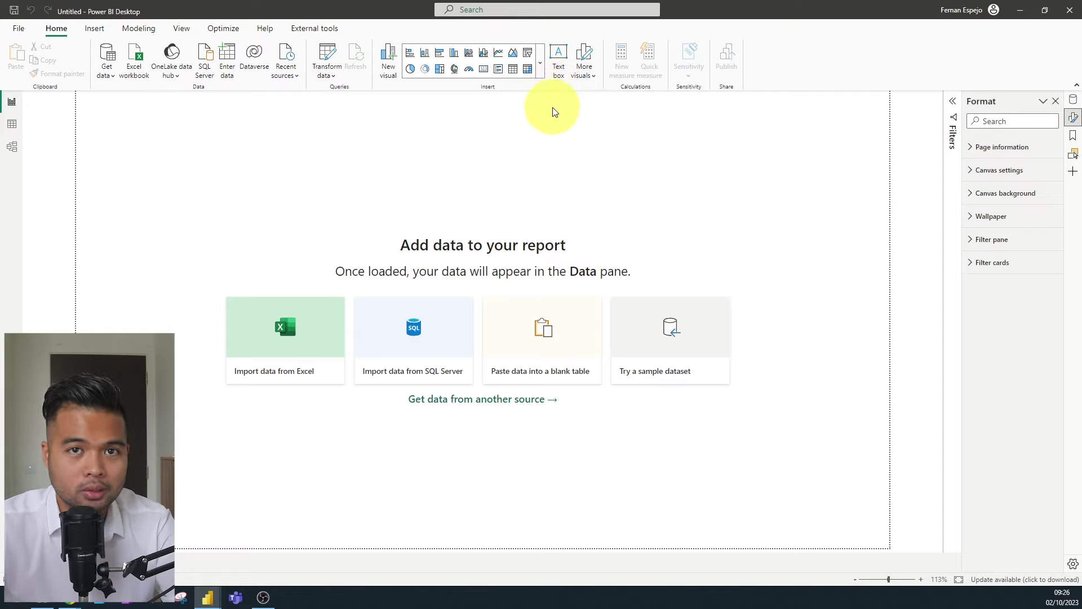
Search the Power BI visuals marketplace for "icon"
left_click(591, 78)
left_click(602, 94)
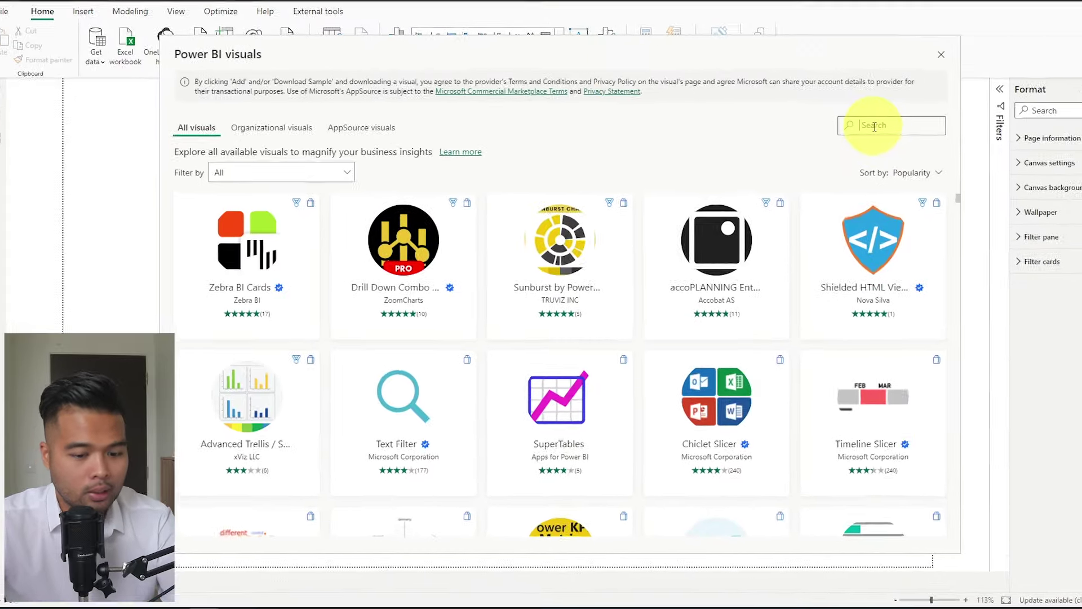
left_click(835, 136)
type("icon")
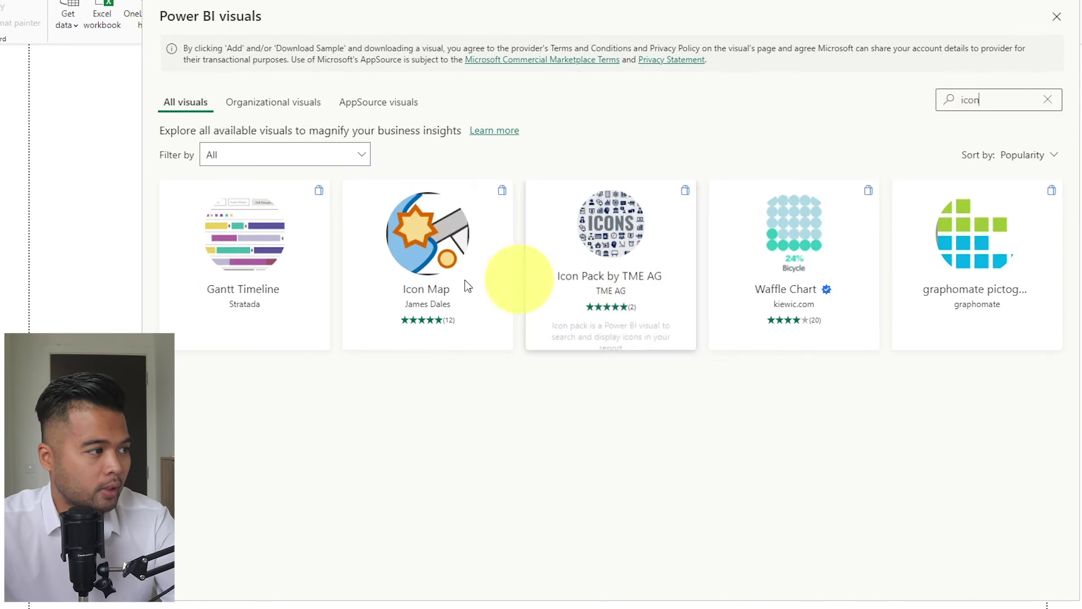
Add the Icon Map custom visual to the report
left_click(467, 253)
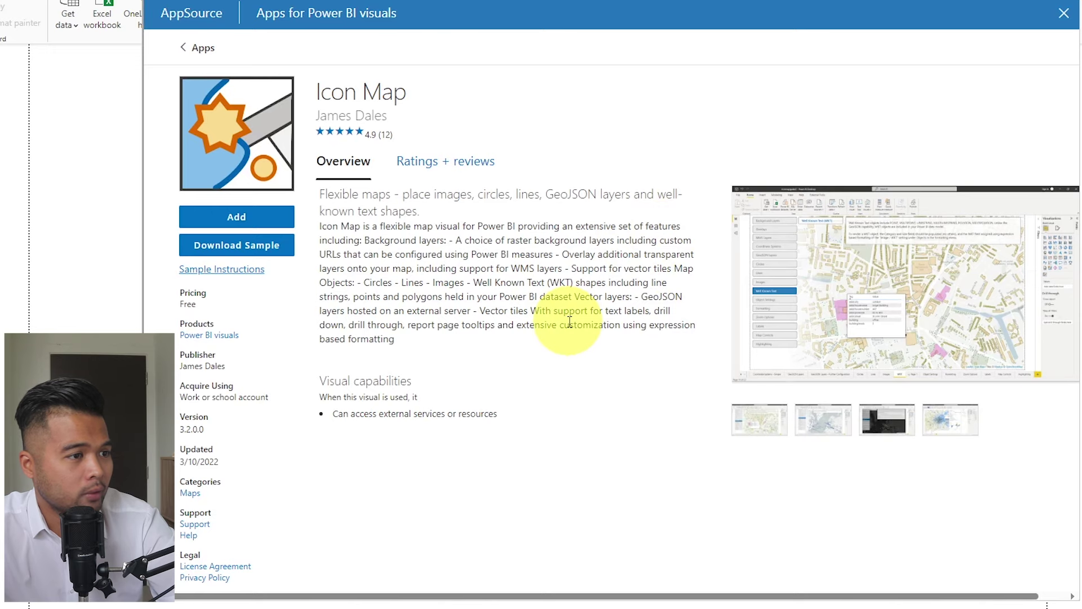
left_click(276, 229)
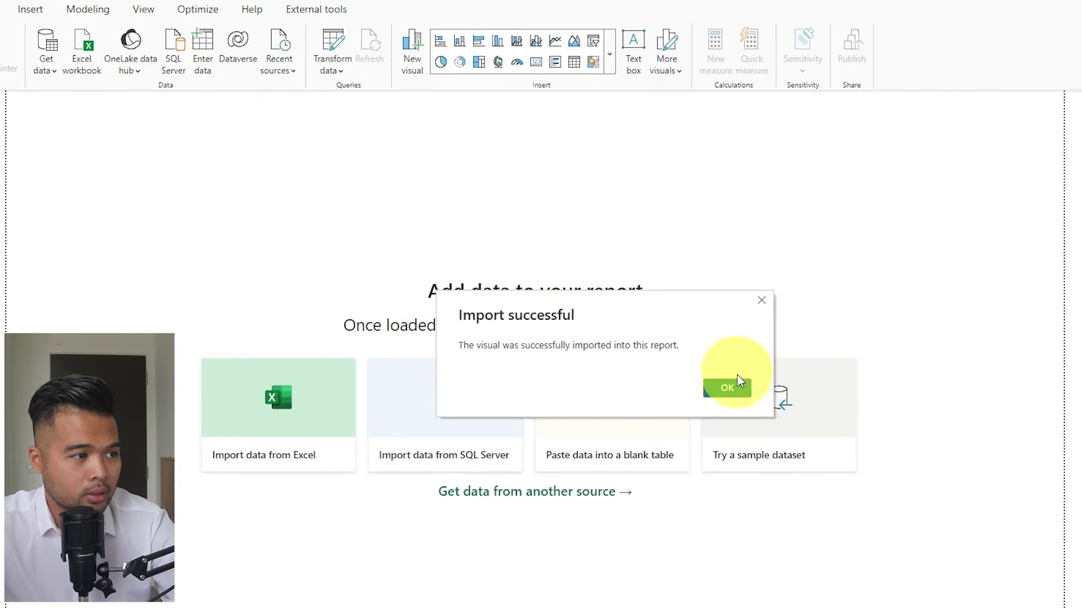
left_click(728, 389)
left_click(610, 55)
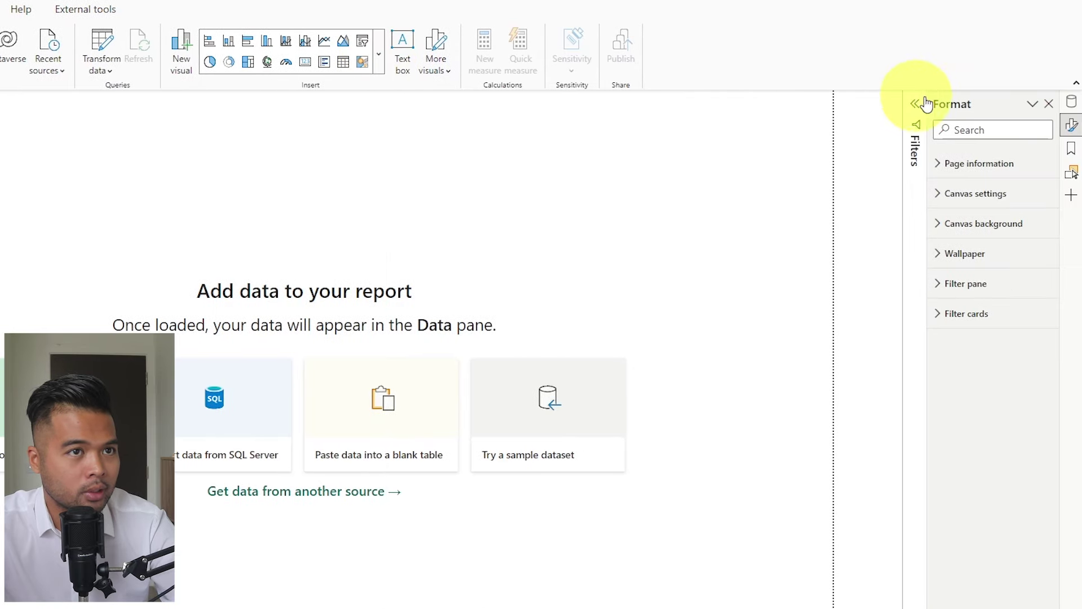
left_click(1071, 101)
left_click(1072, 124)
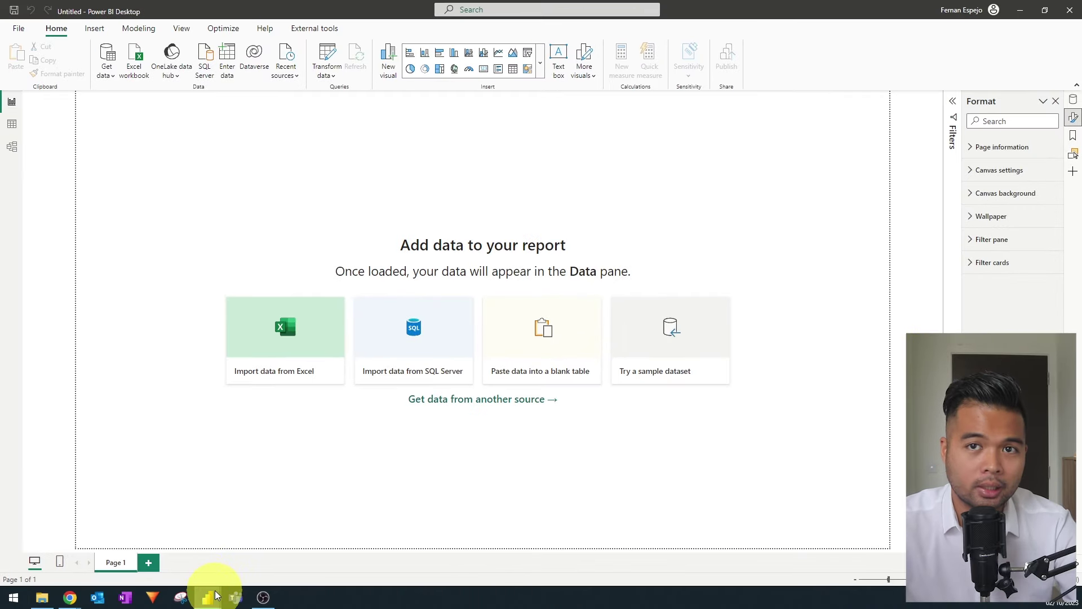
Switch to the Icon Map sample report and select the London borough map on the GeoJSON page
mouse_move(215, 594)
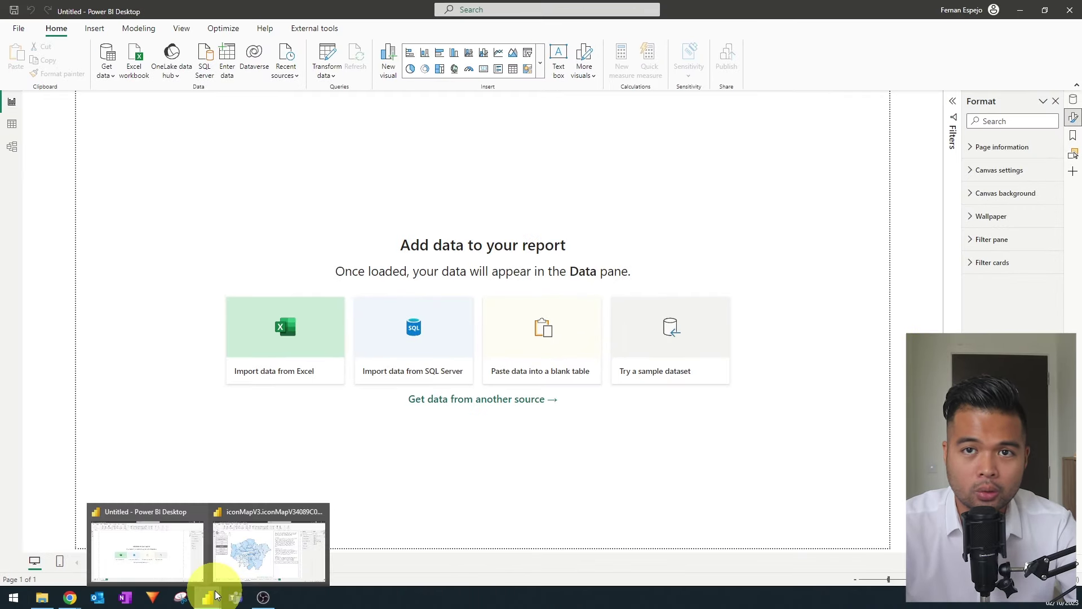
left_click(271, 555)
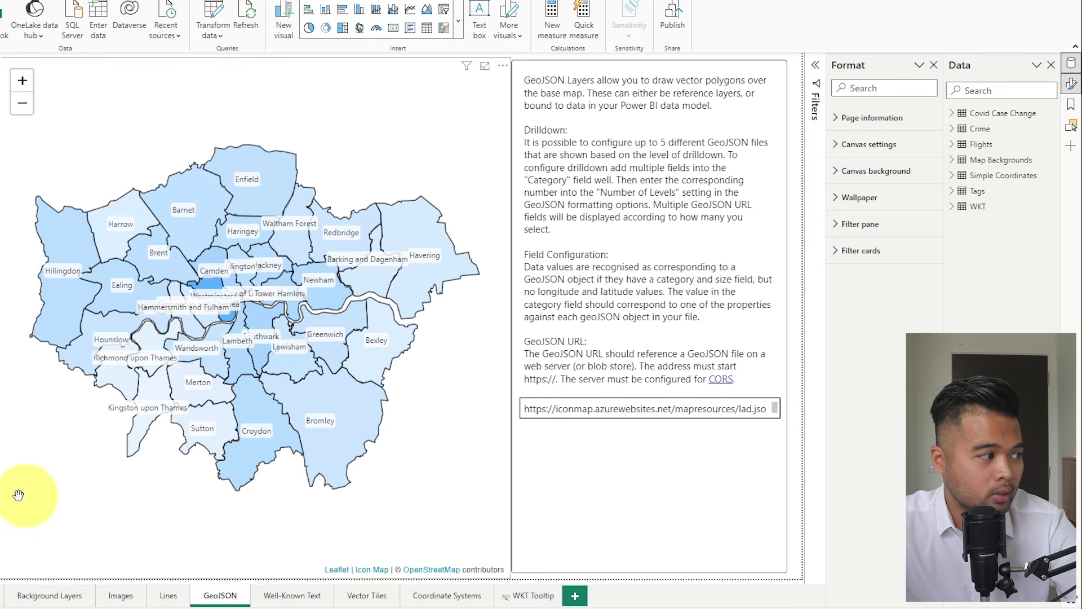
left_click(225, 81)
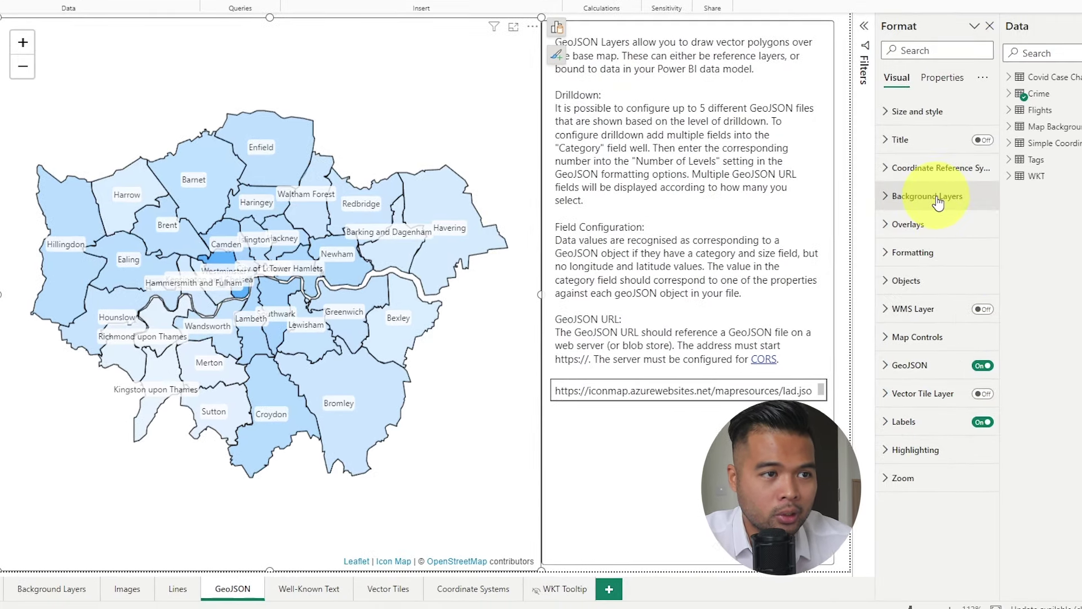
Change the London map's background layer to the "Open Street Map - S..." option
left_click(937, 198)
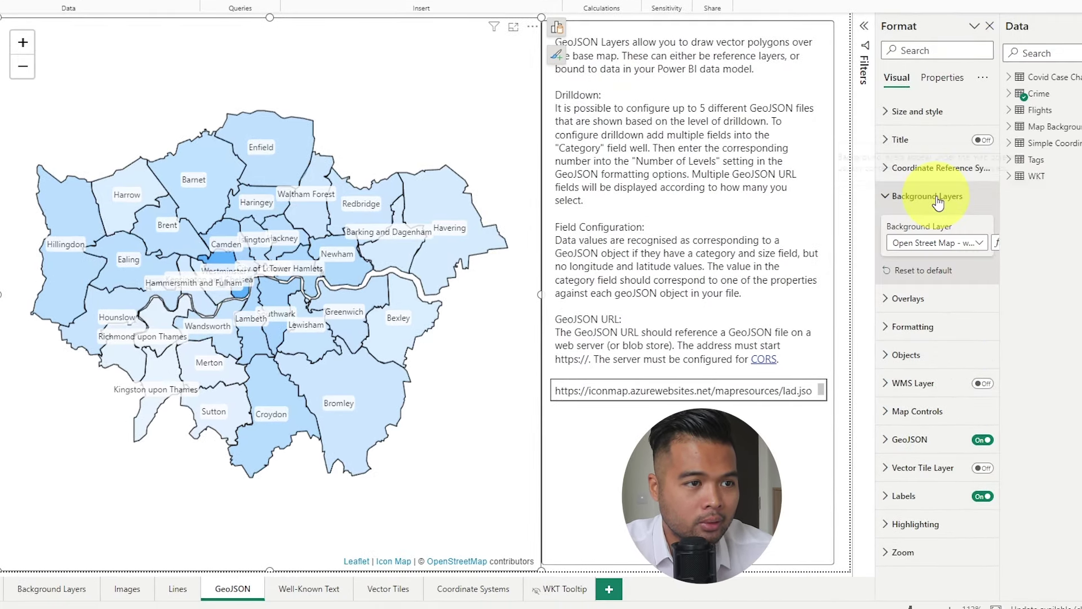
left_click(953, 245)
left_click(895, 261)
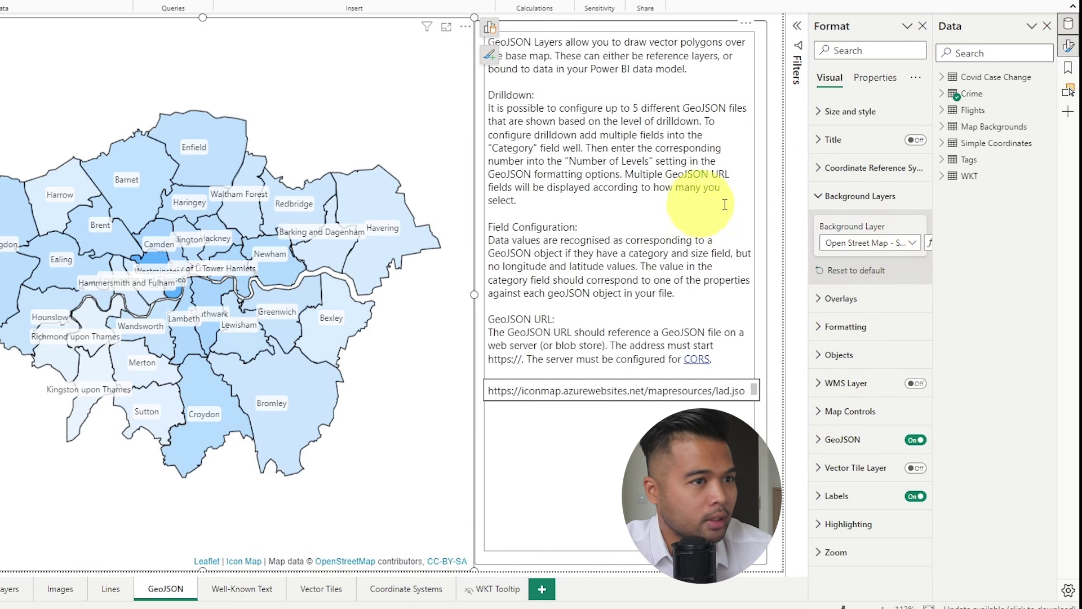
left_click(869, 247)
left_click(864, 275)
left_click(867, 242)
left_click(858, 261)
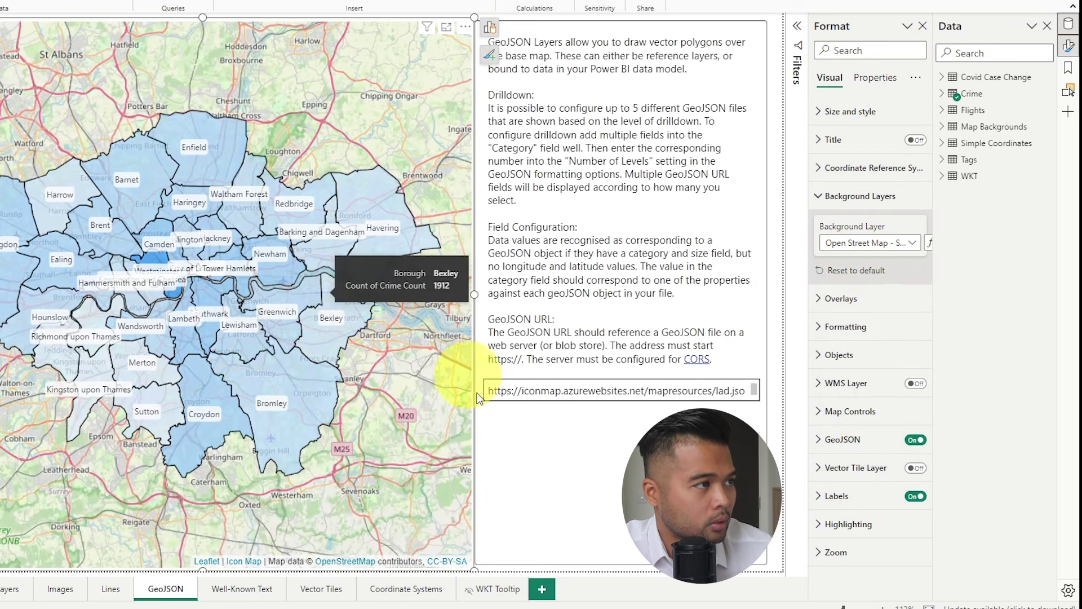
Examine the London borough boundaries and crime-count tooltips against the street map background
scroll(430, 389, "up", 1)
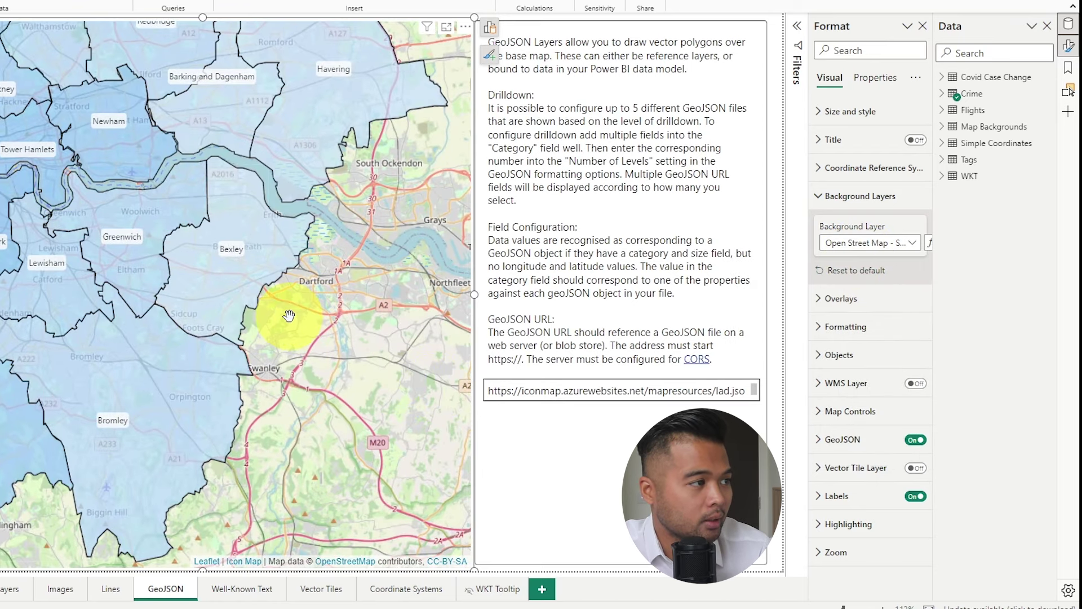
scroll(288, 314, "up", 1)
left_click_drag(288, 314, 374, 402)
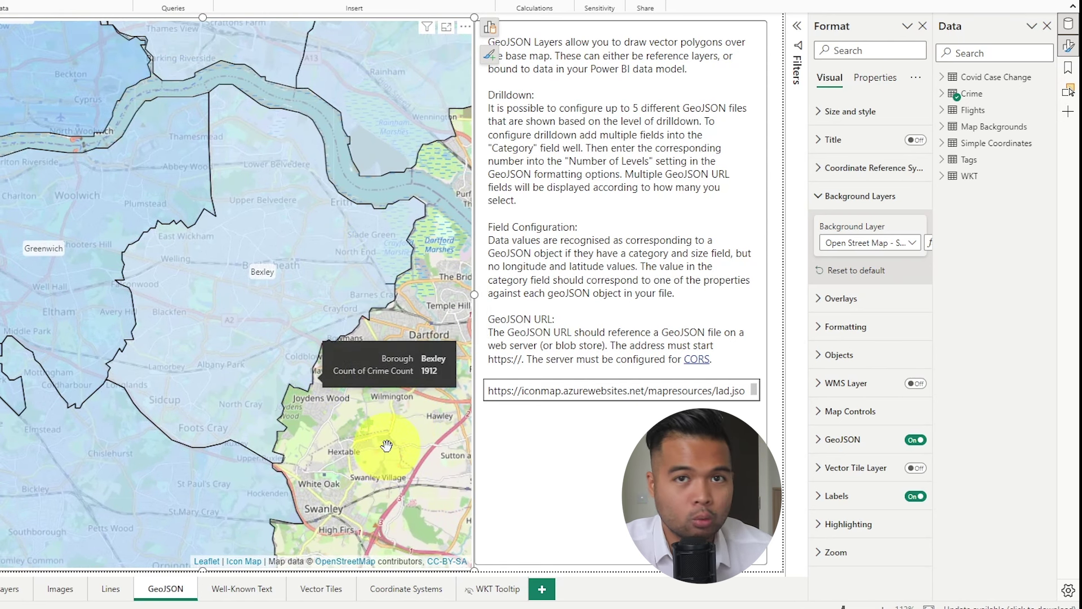
scroll(397, 417, "down", 3)
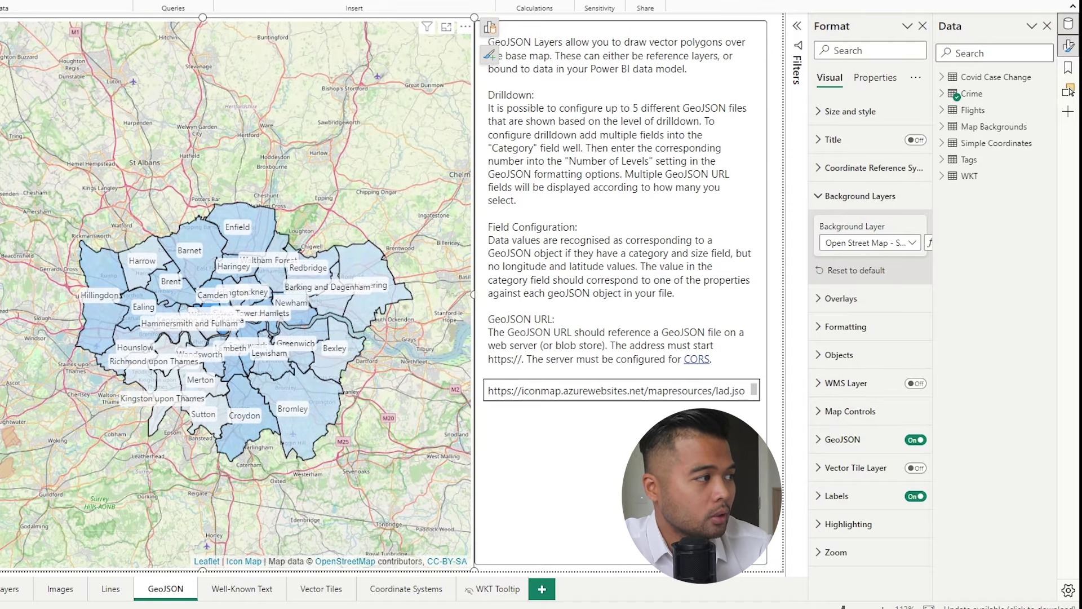
double_click(126, 406)
left_click_drag(126, 406, 9, 455)
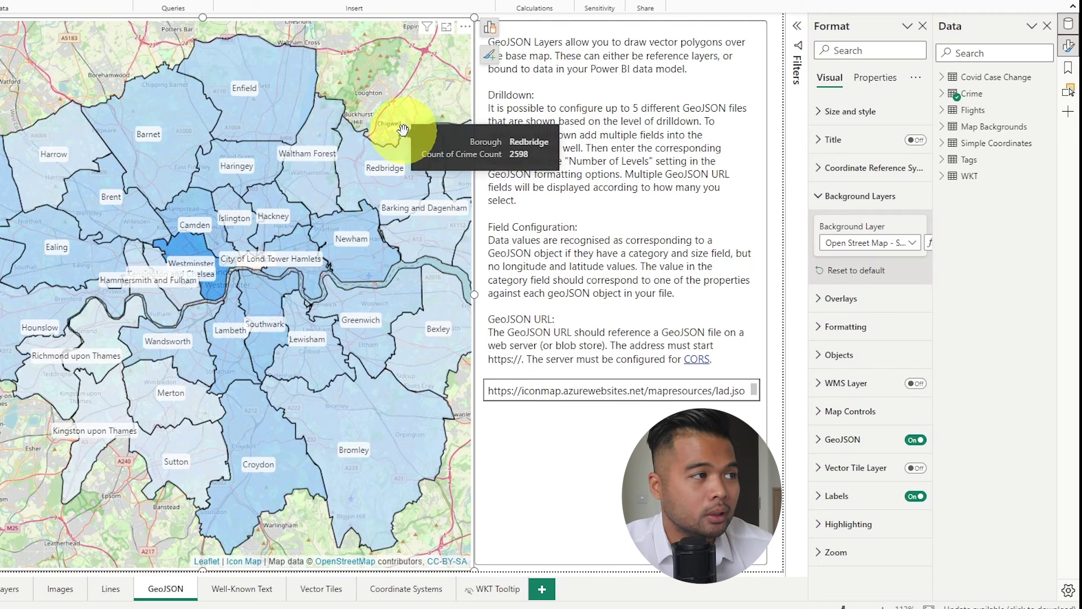
scroll(389, 138, "up", 3)
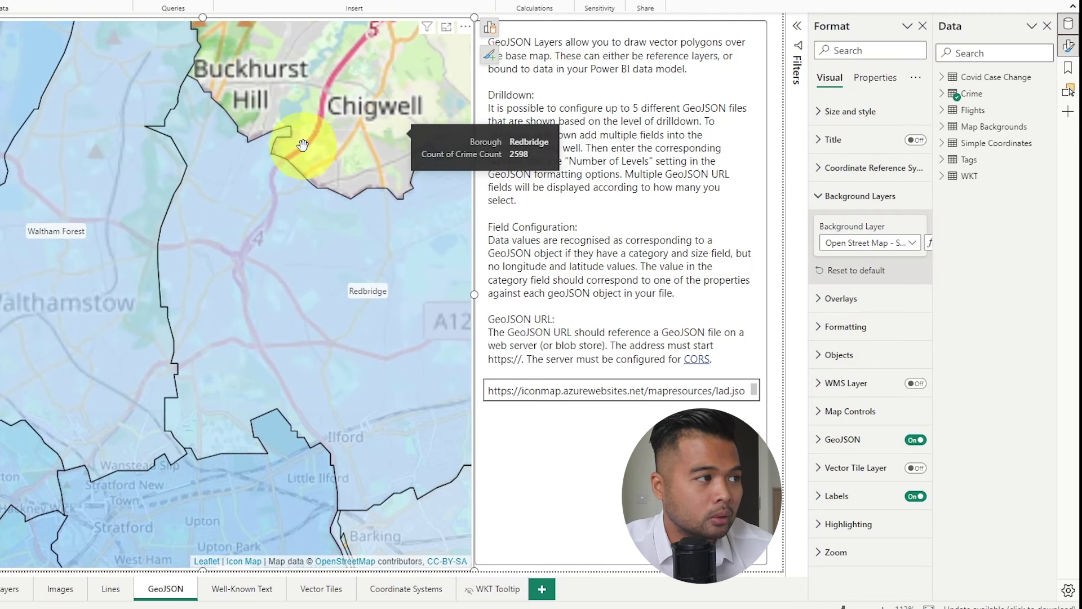
scroll(395, 109, "down", 4)
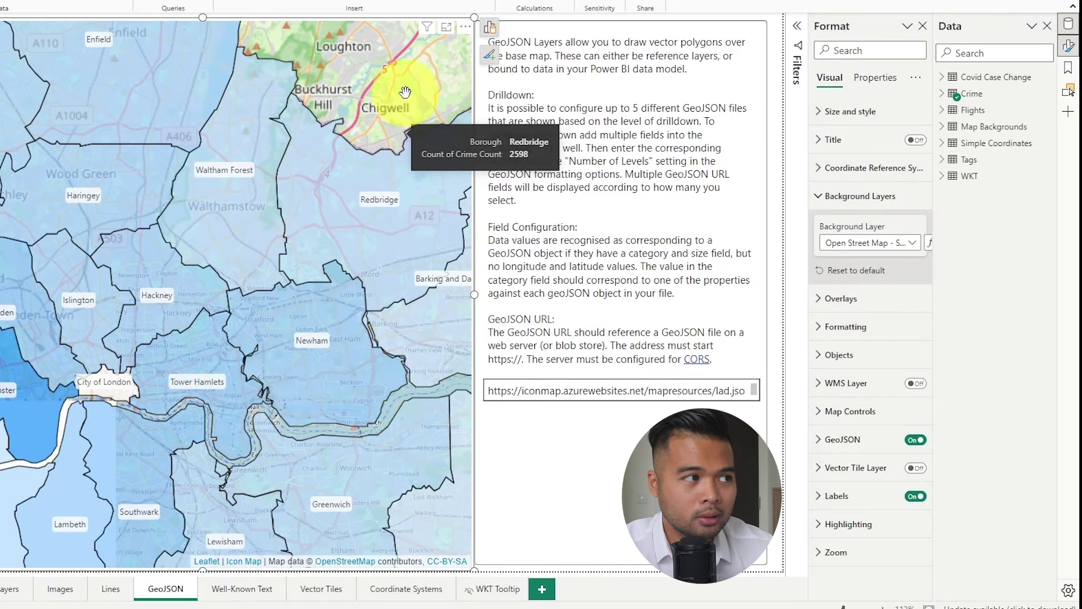
left_click_drag(376, 113, 336, 142)
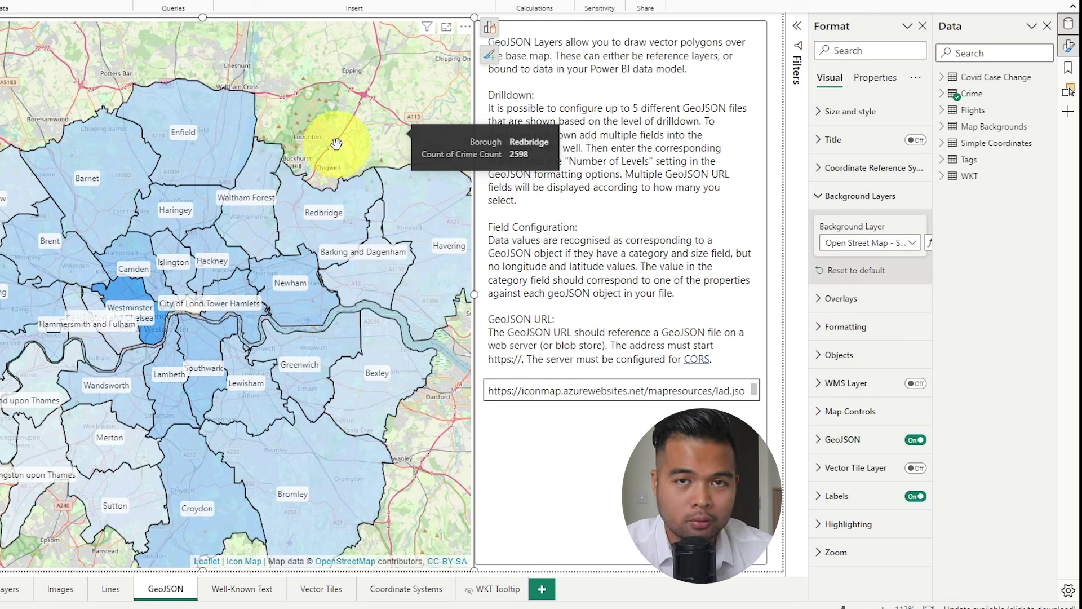
left_click(393, 15)
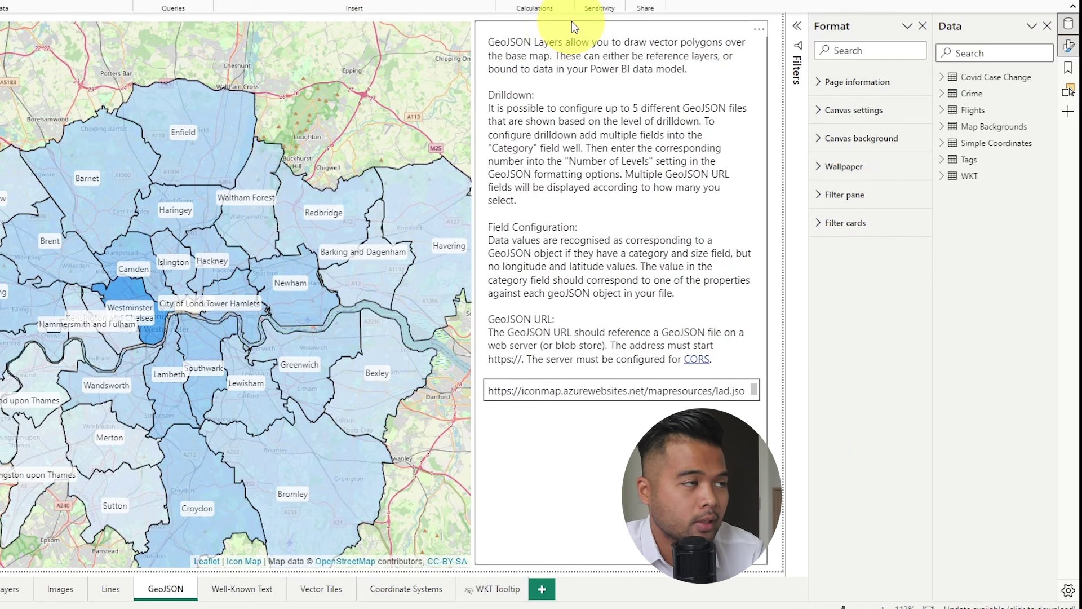
scroll(258, 191, "down", 2)
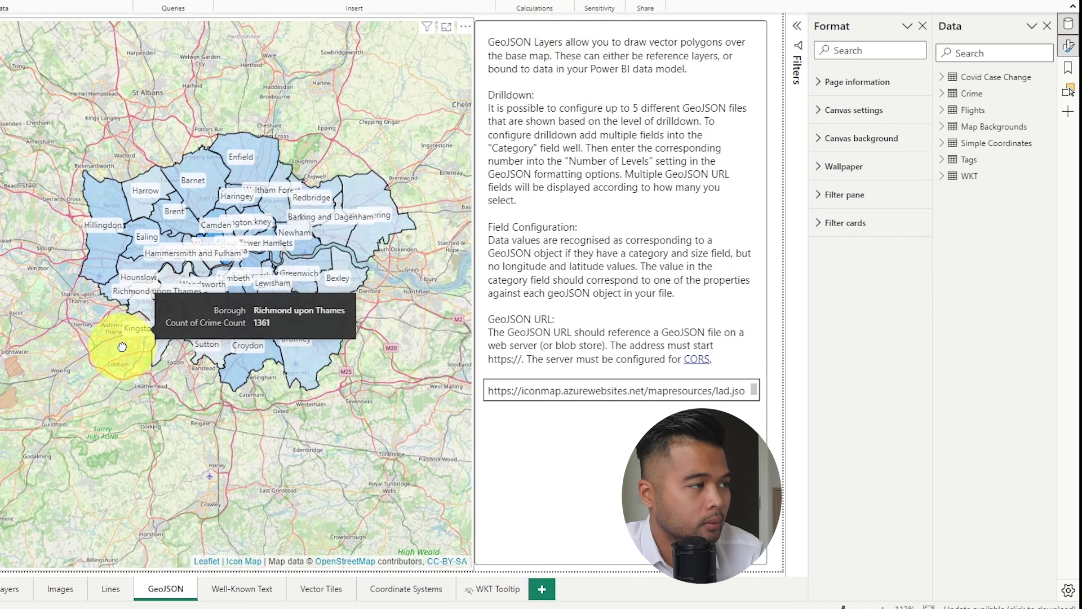
left_click_drag(95, 356, 72, 370)
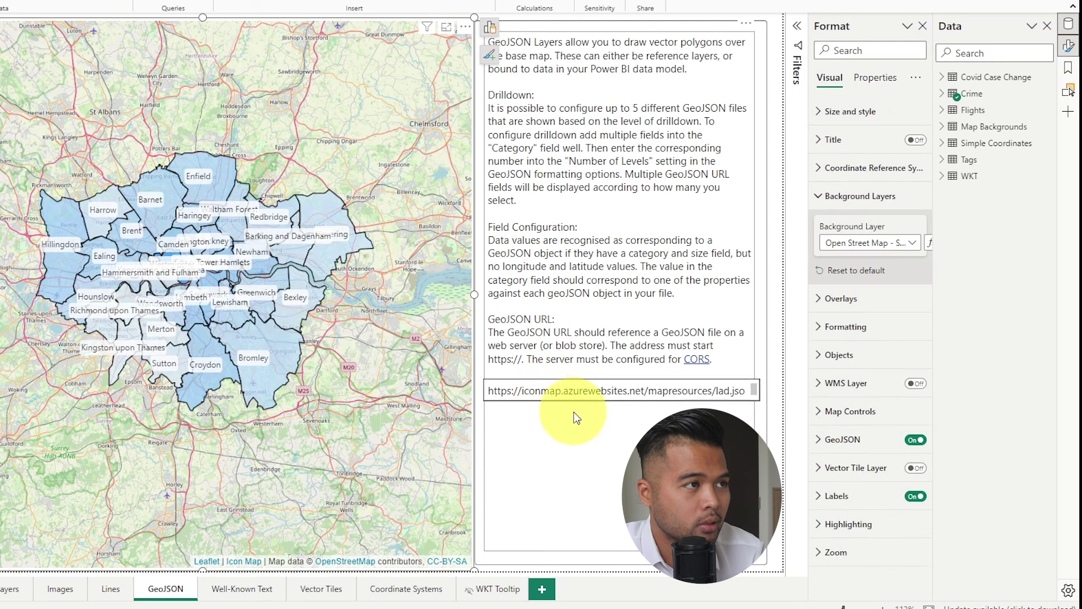
left_click(773, 350)
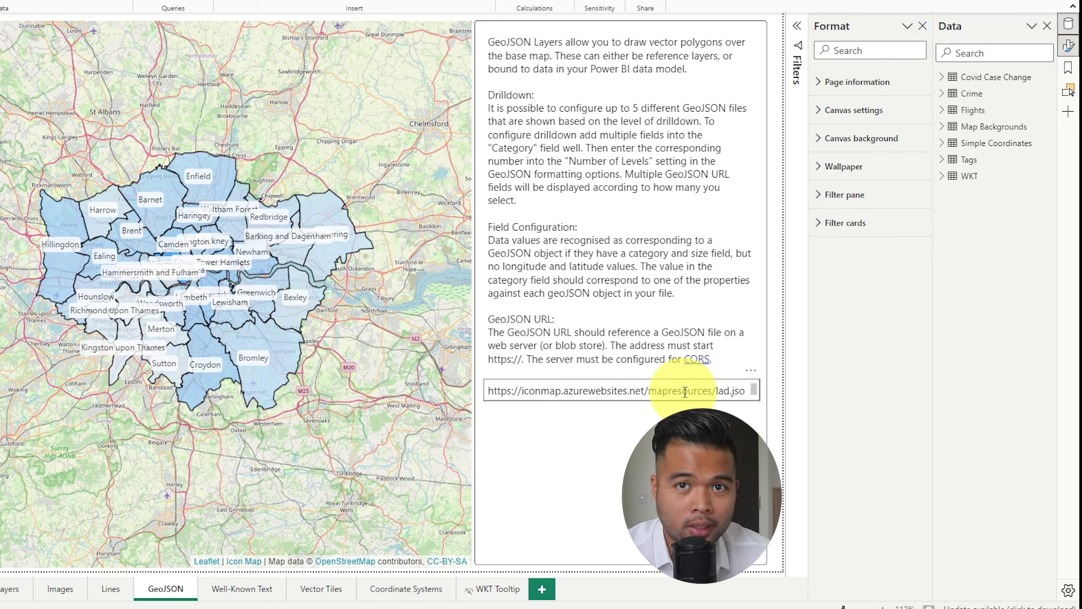
Copy the GeoJSON URL from the text box beside the map
left_click(684, 390)
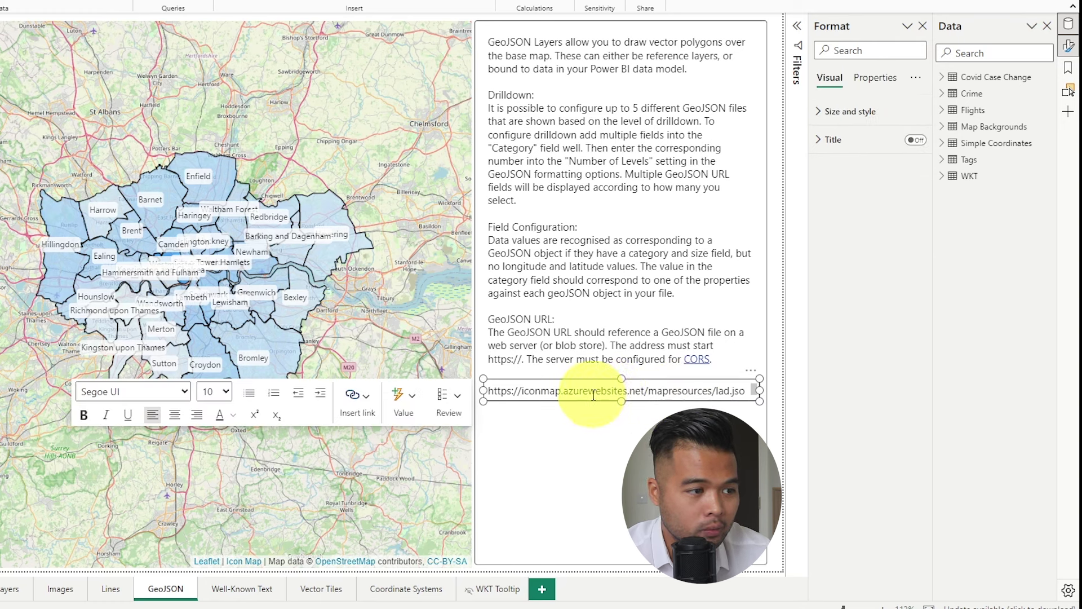
left_click_drag(596, 391, 712, 394)
triple_click(667, 394)
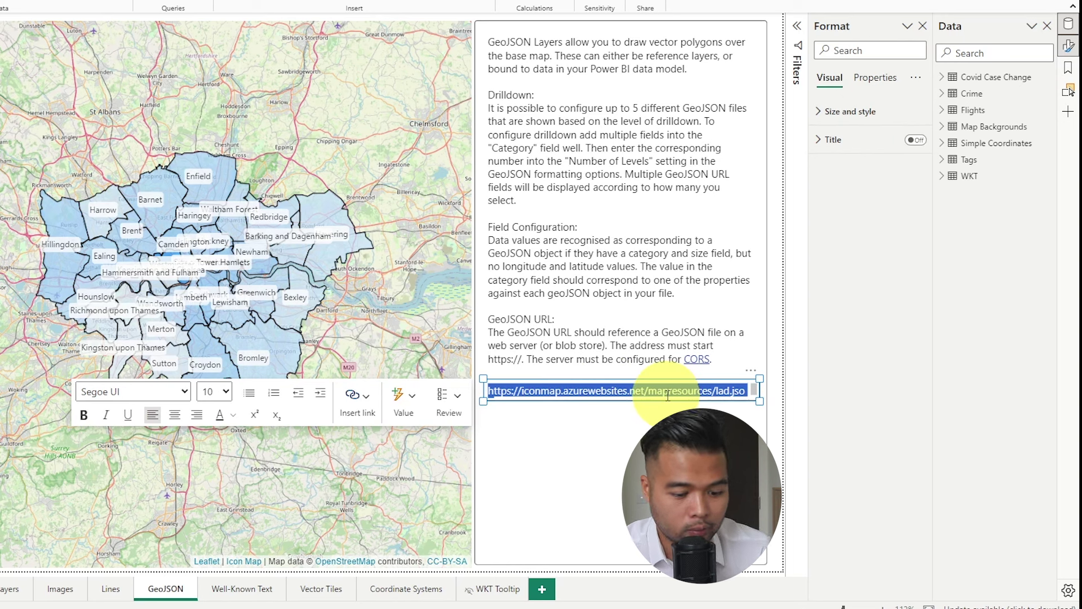
left_click(342, 155)
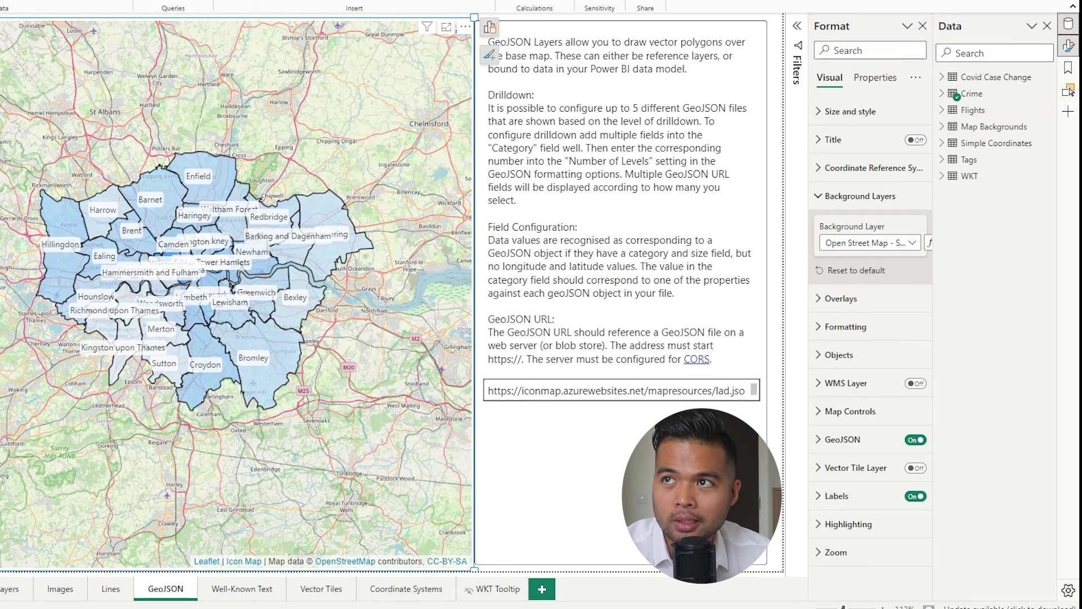
left_click(70, 597)
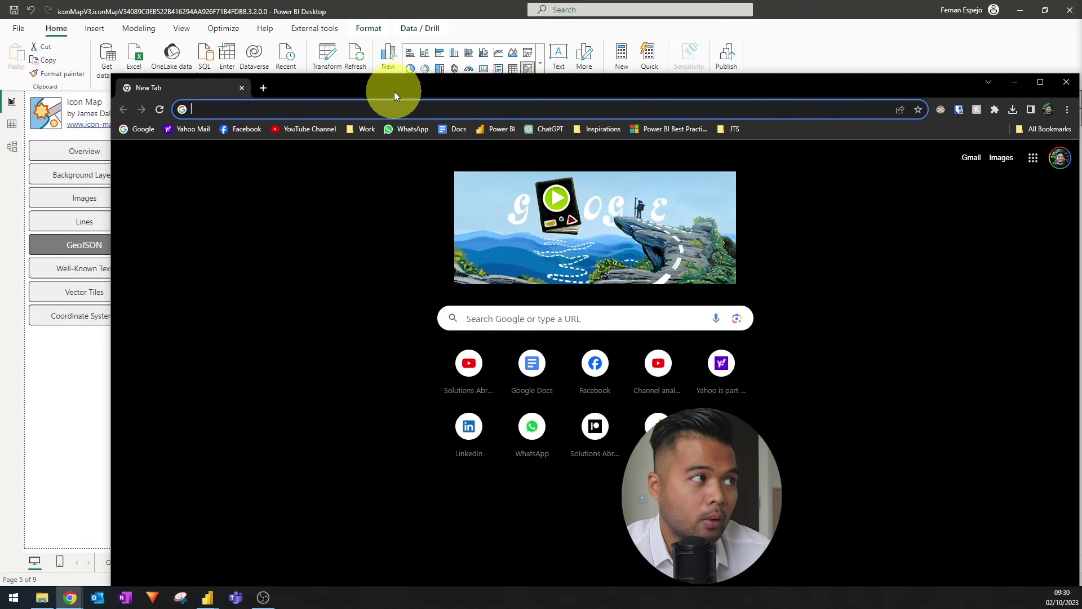
double_click(394, 91)
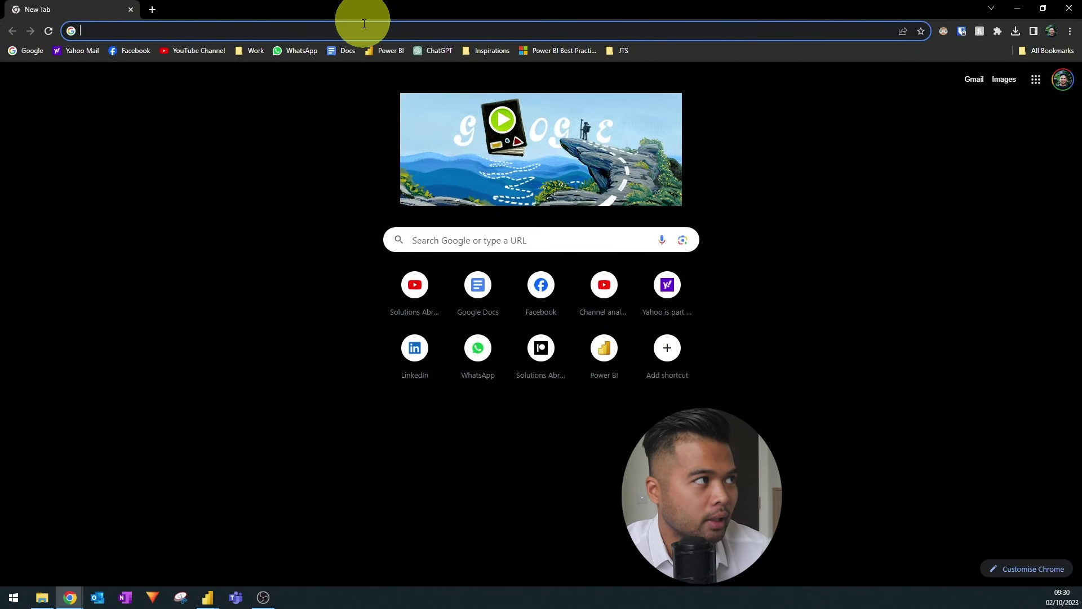
type("https://iconmap.azurewebsites.net/mapresources/lad.json")
key("Return")
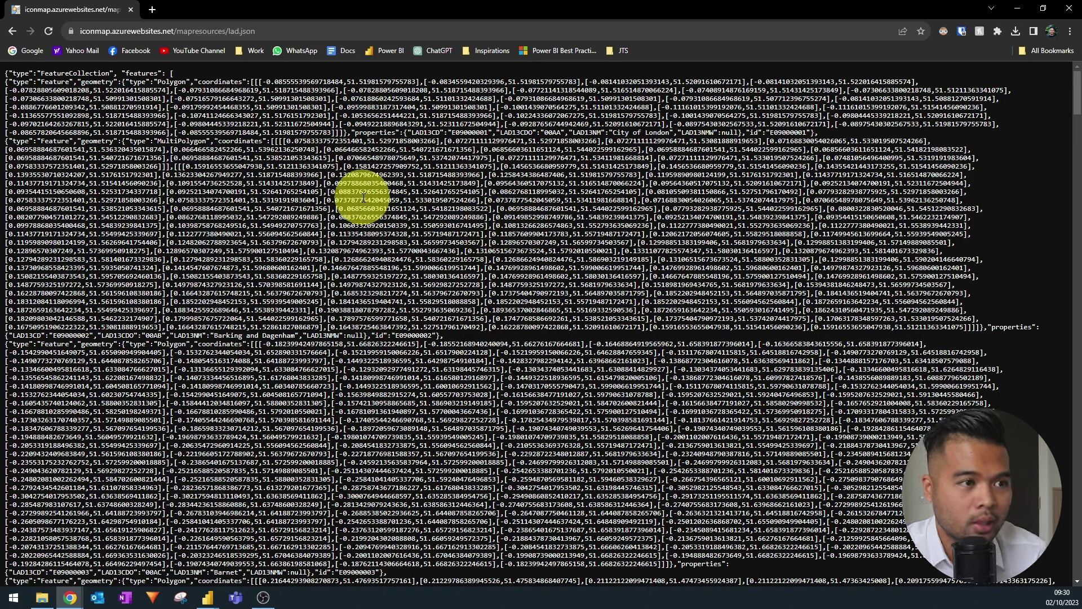
Examine the polygon coordinates and the Barking and Dagenham properties in the GeoJSON file, and return to the Icon Map sample report in Power BI Desktop
left_click_drag(253, 81, 980, 328)
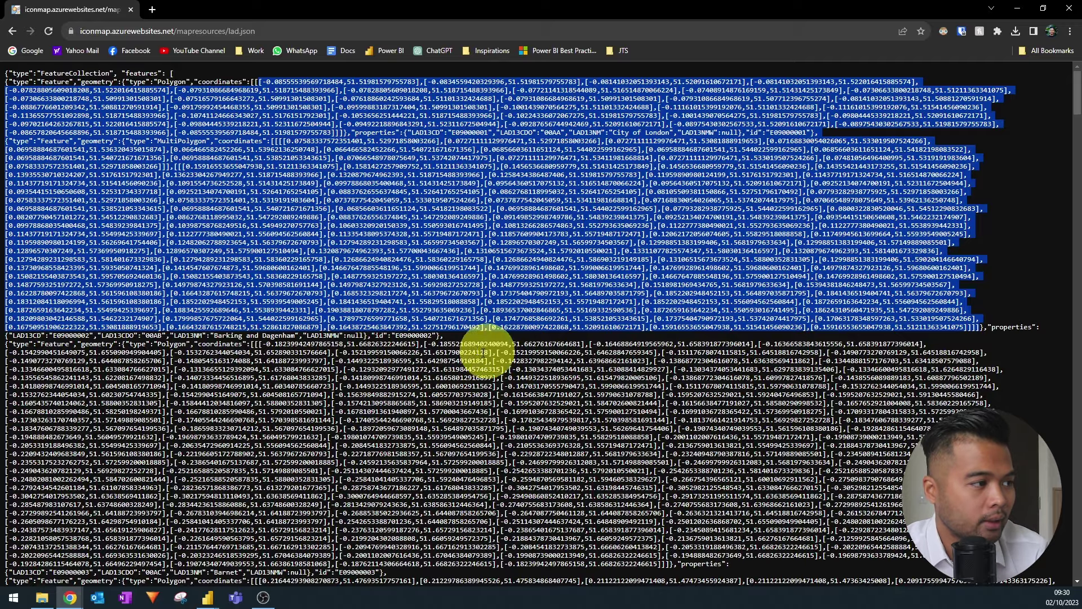
left_click_drag(437, 335, 5, 305)
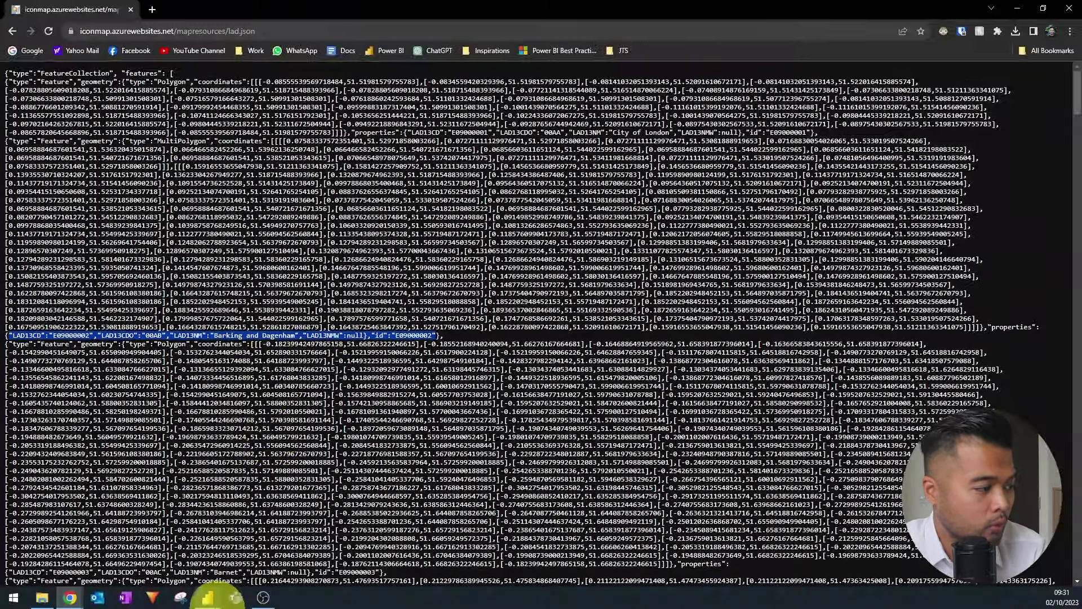
left_click(220, 597)
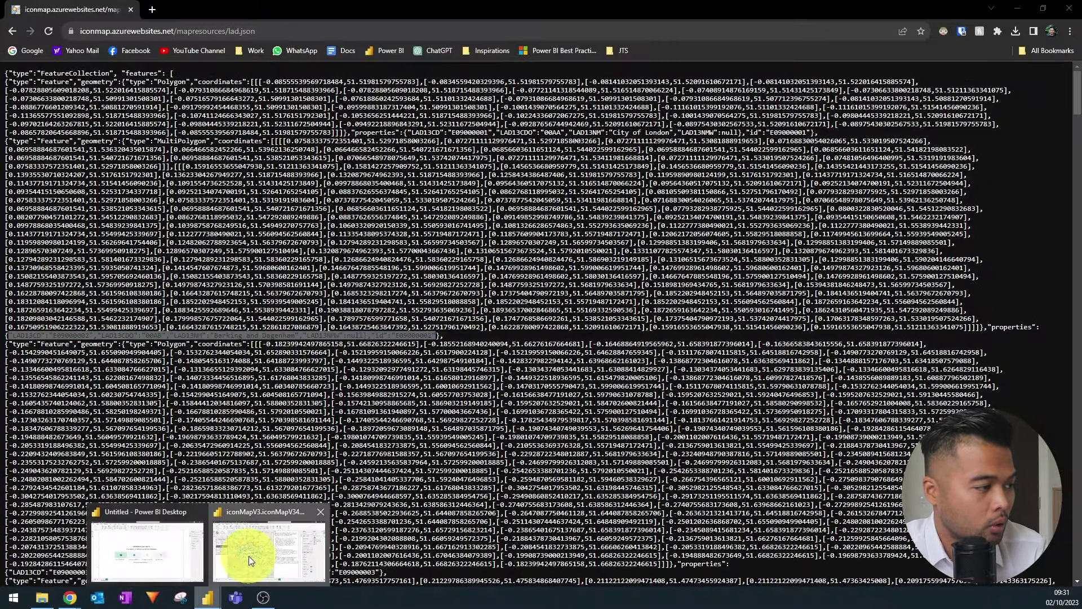
left_click(249, 555)
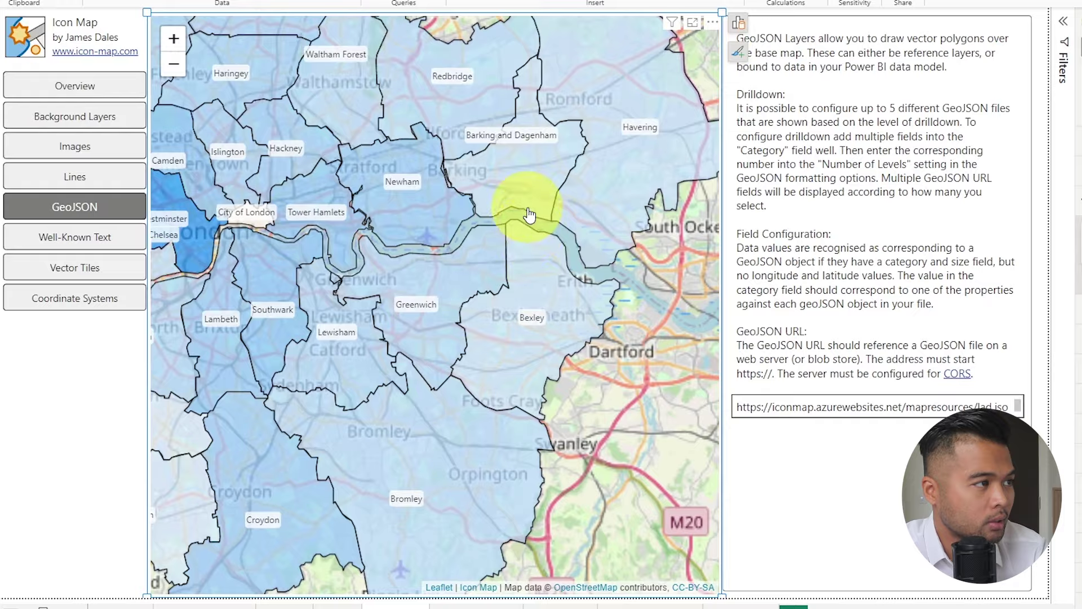
Examine the Barking and Dagenham boundary on the map, and the Barking and Dagenham and City of London coordinates in lad.json
scroll(514, 346, "up", 5)
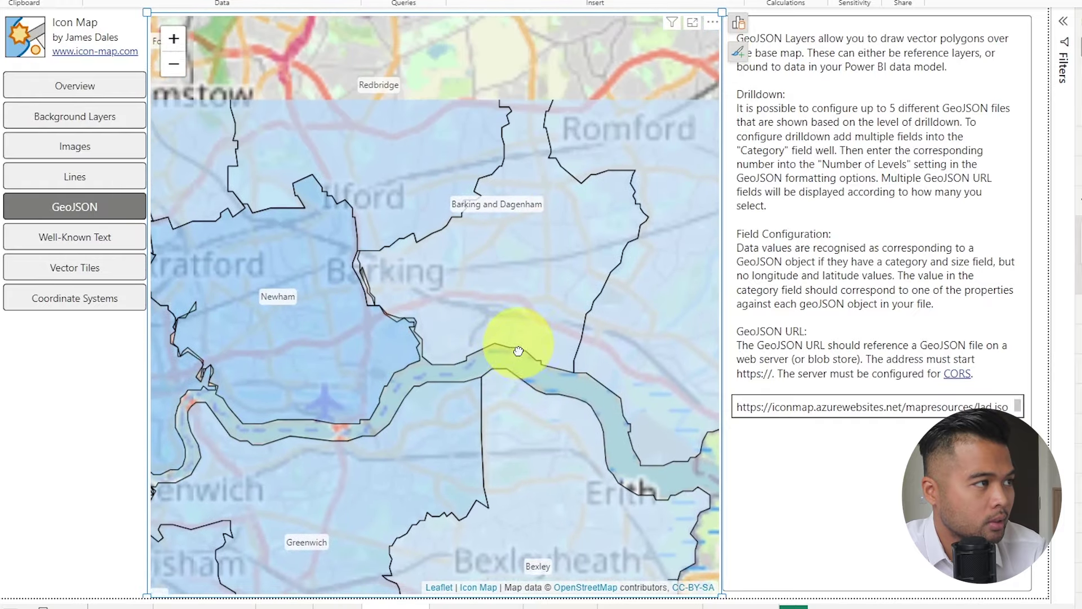
scroll(499, 353, "down", 3)
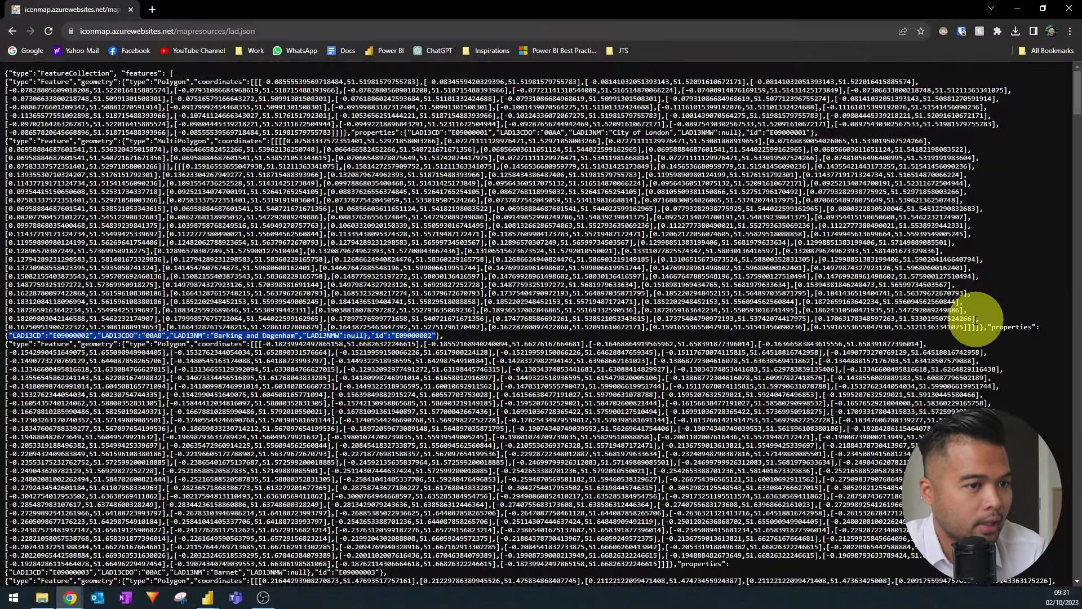
left_click_drag(966, 326, 204, 90)
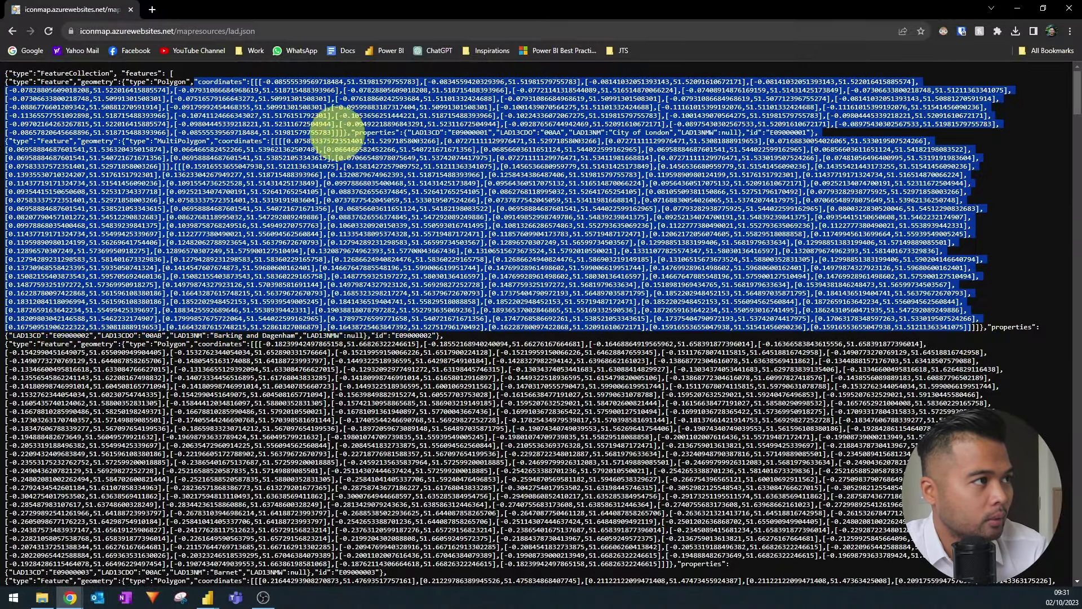
left_click(392, 148)
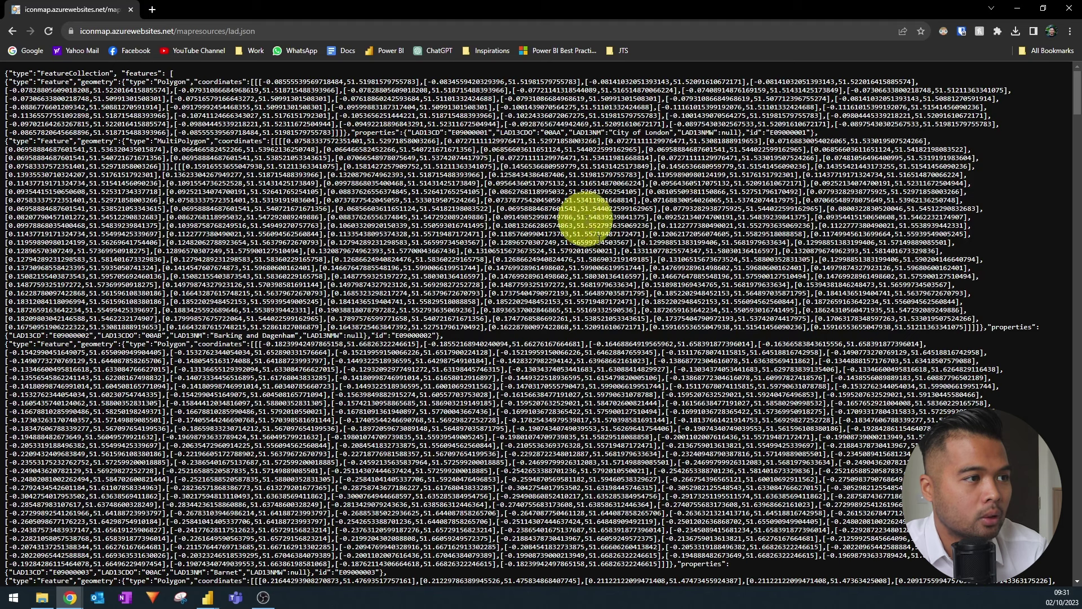
left_click_drag(958, 326, 217, 141)
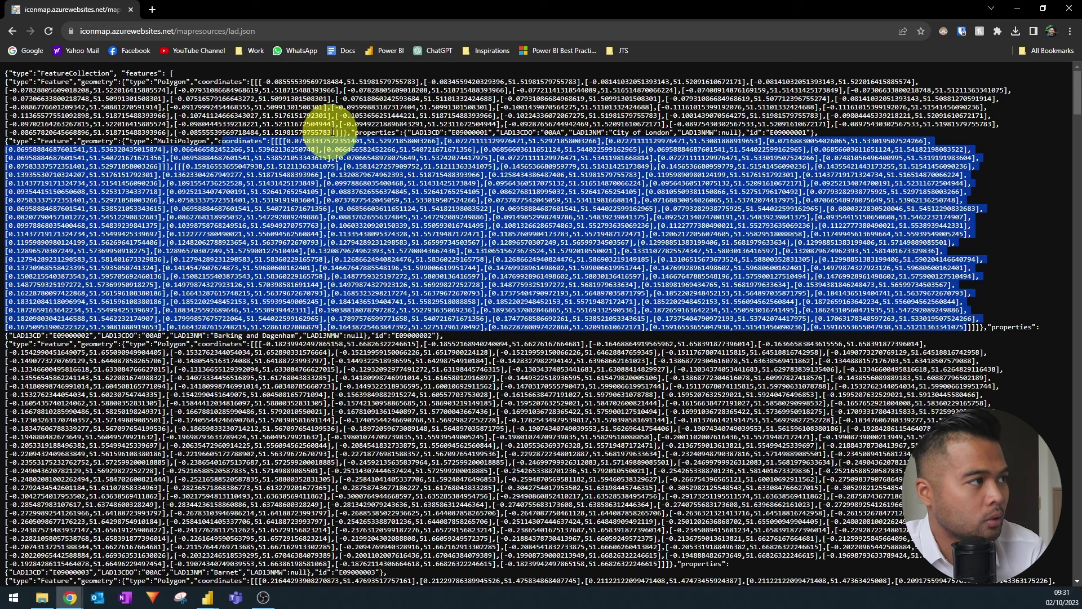
left_click_drag(338, 132, 133, 84)
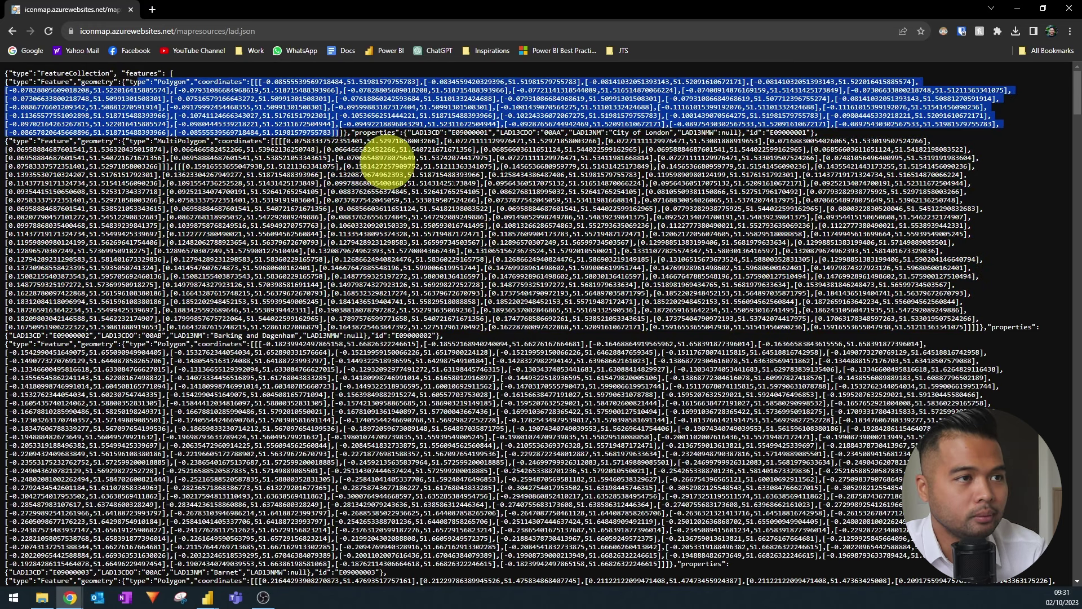
left_click(714, 279)
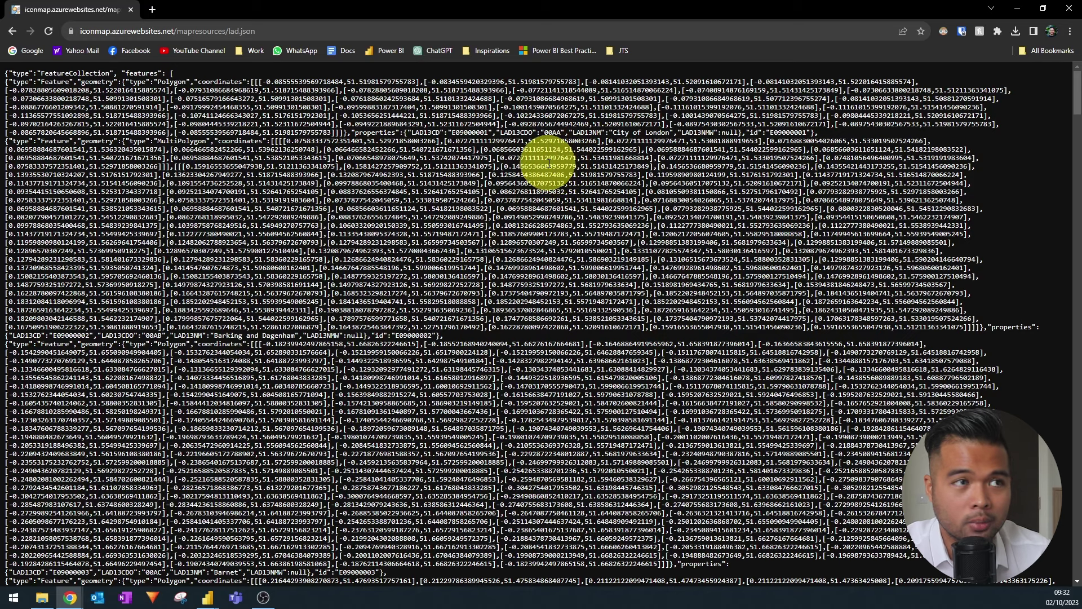
Open geojson.io in a new browser tab and check the JSON and table views of its empty map
left_click(152, 9)
type("geojson.io")
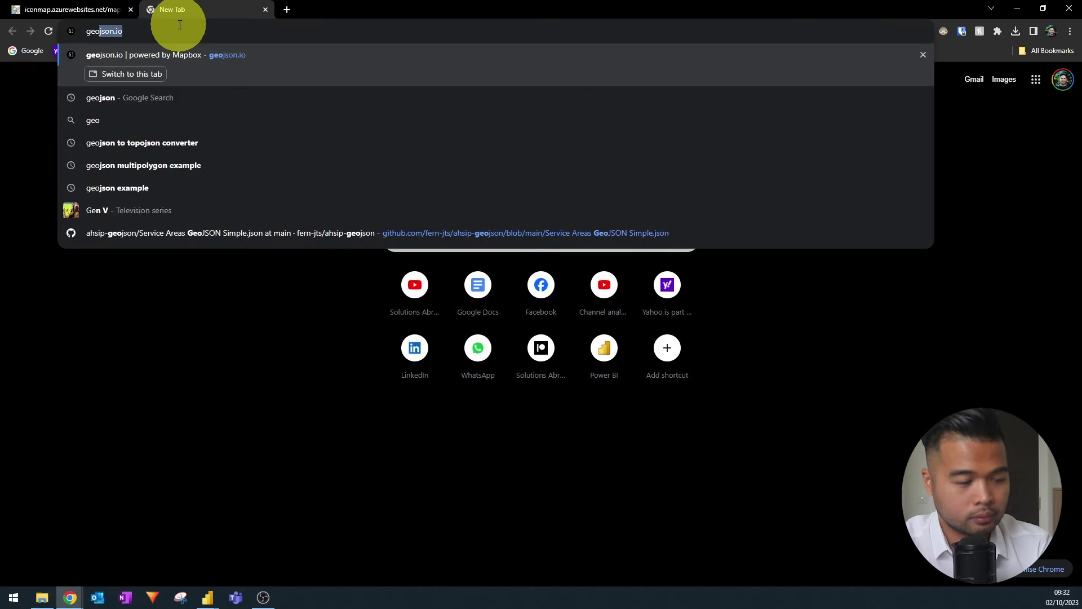
key("Return")
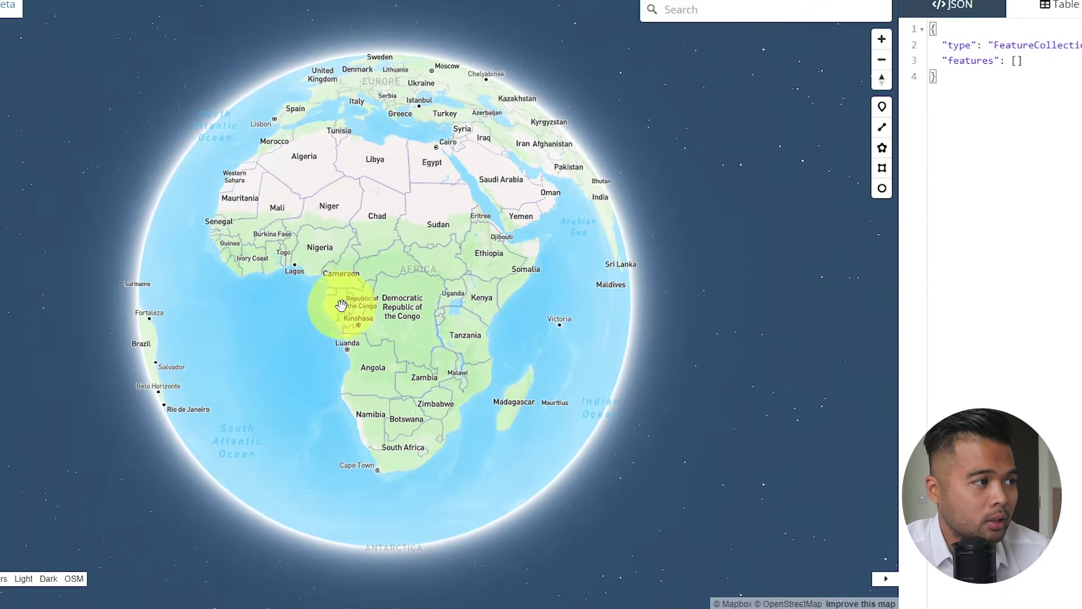
left_click_drag(406, 340, 338, 345)
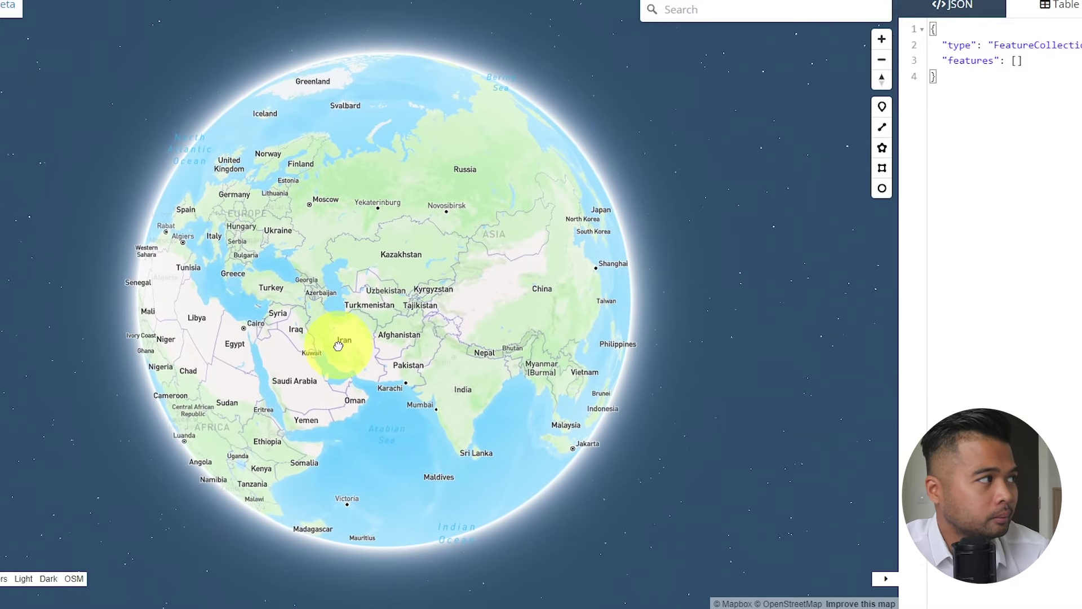
left_click(1071, 13)
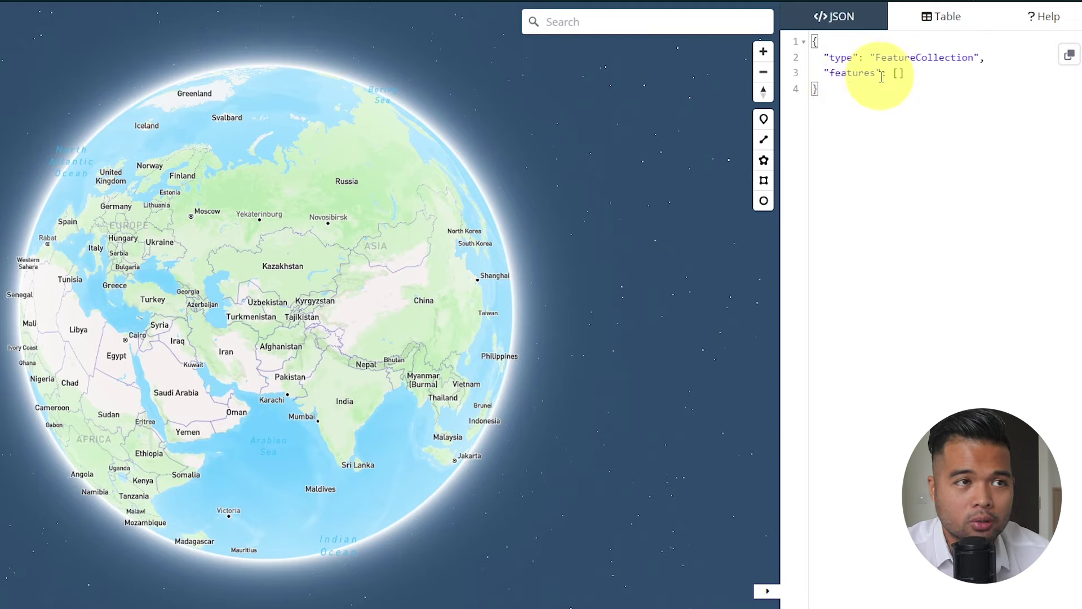
left_click(945, 22)
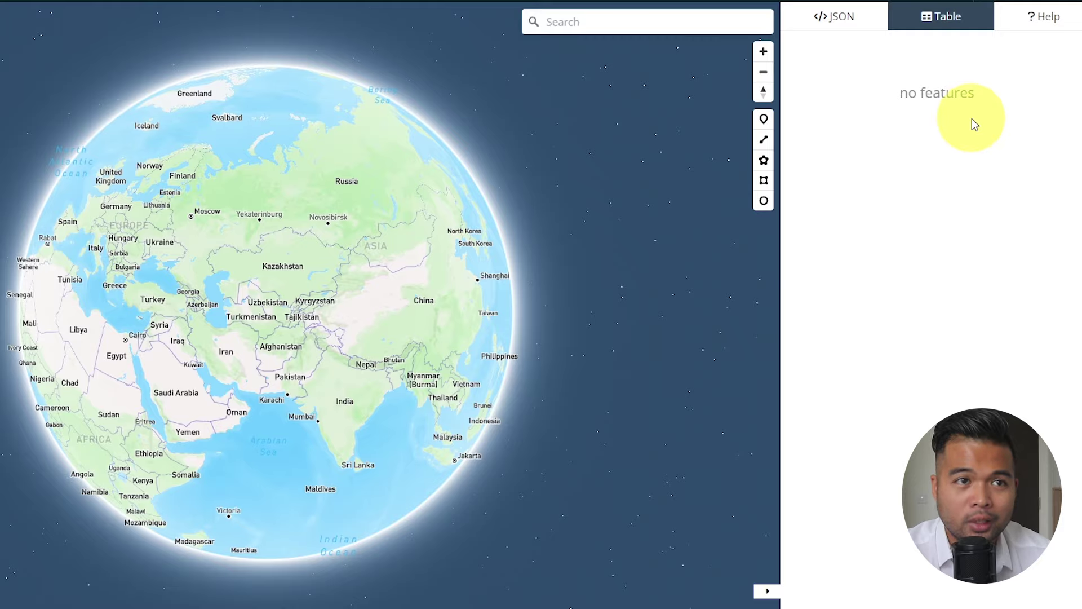
left_click(840, 22)
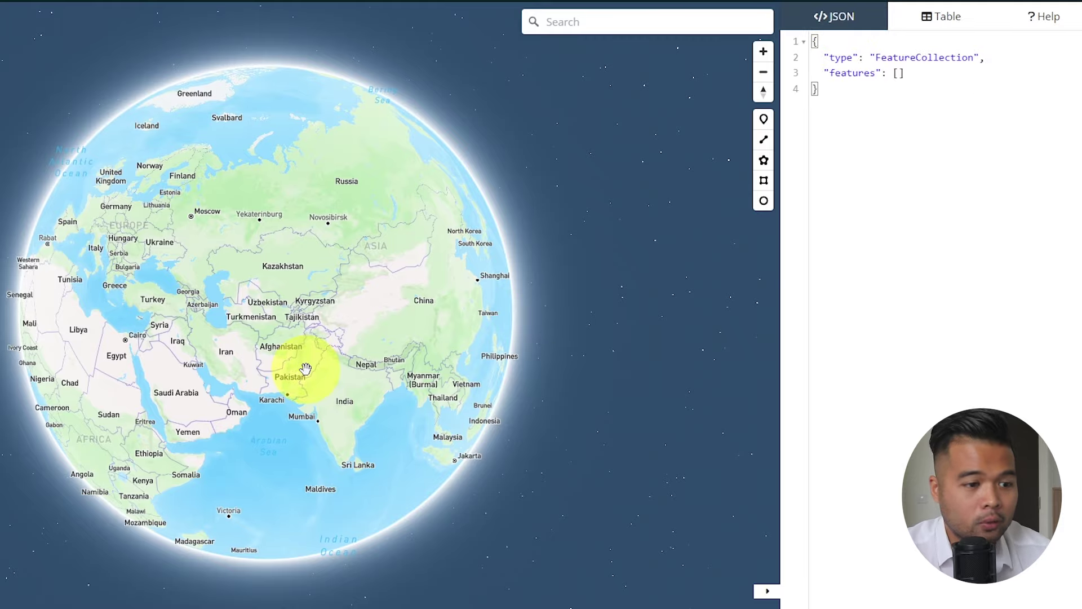
Draw a circle on the map over London and the area northwest of it, reaching from Milton Keynes to Woking
scroll(273, 374, "up", 3)
left_click_drag(272, 373, 384, 384)
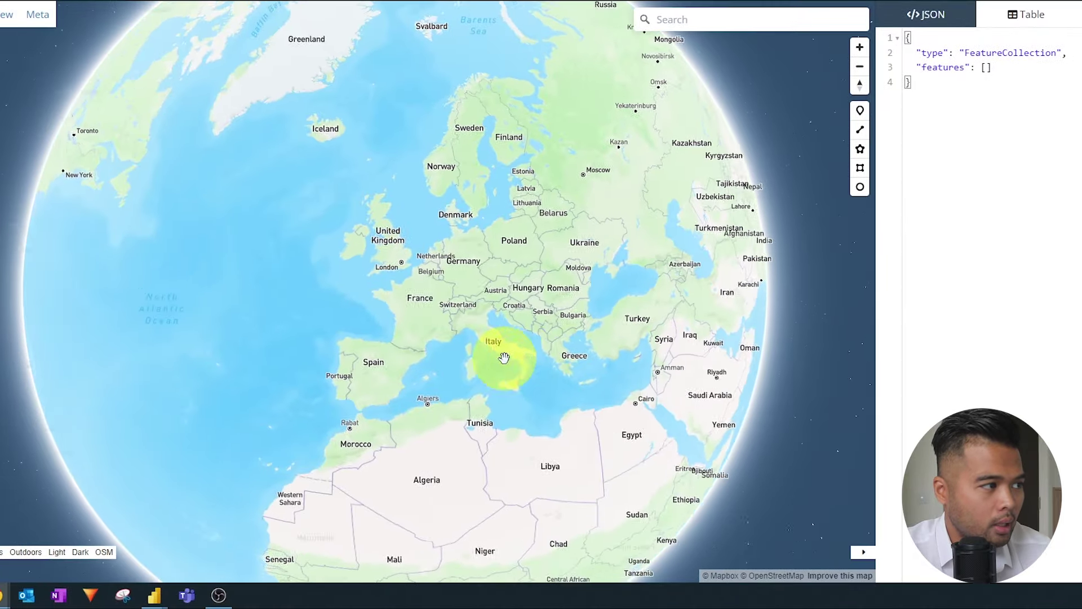
scroll(483, 222, "up", 10)
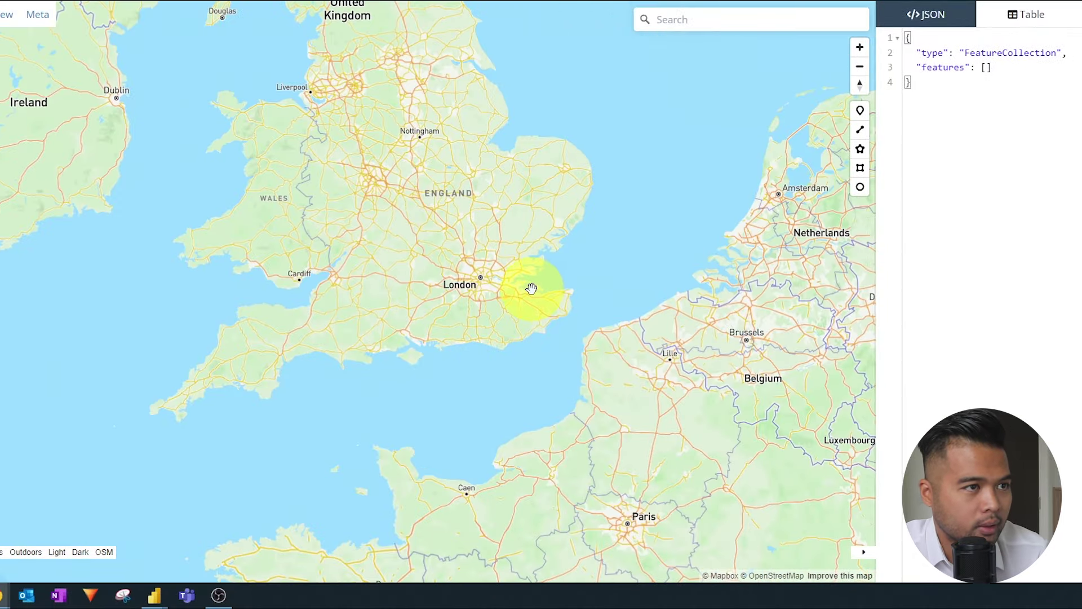
scroll(514, 271, "up", 3)
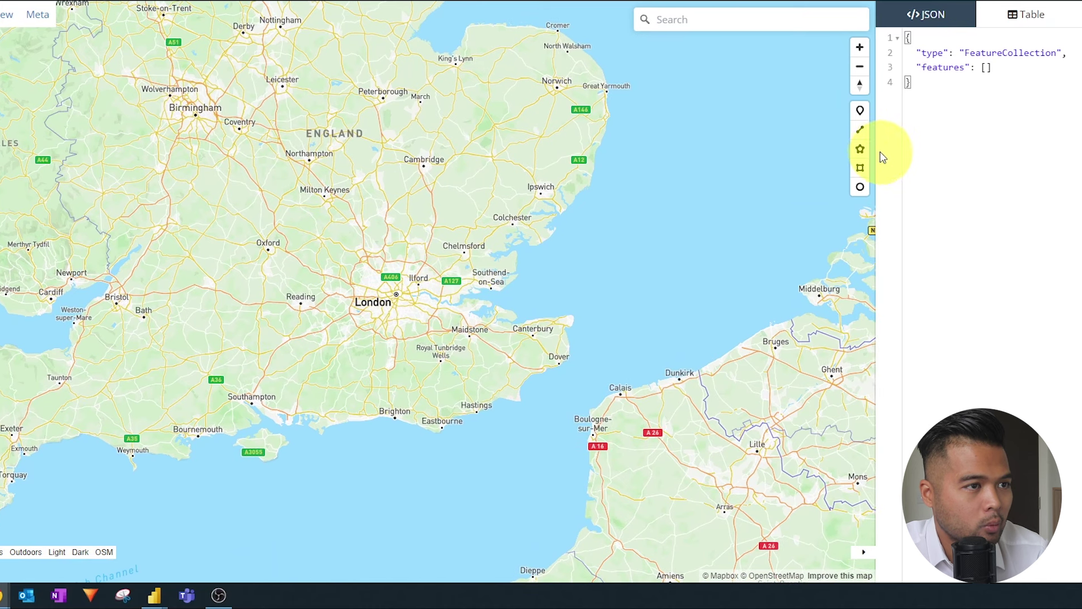
left_click(859, 186)
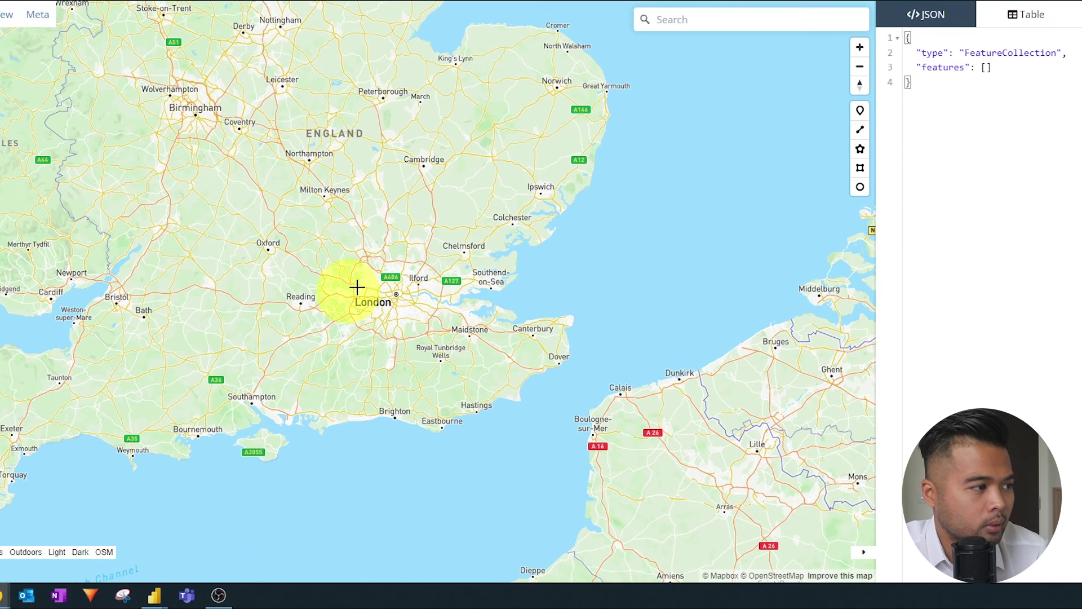
left_click_drag(350, 289, 370, 298)
left_click(389, 307)
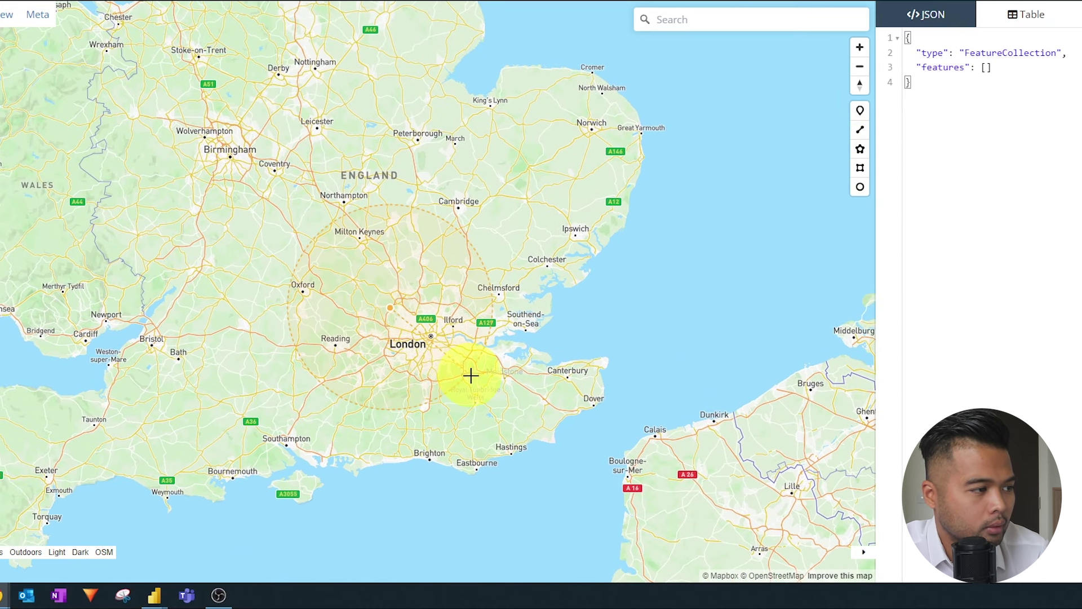
left_click(449, 351)
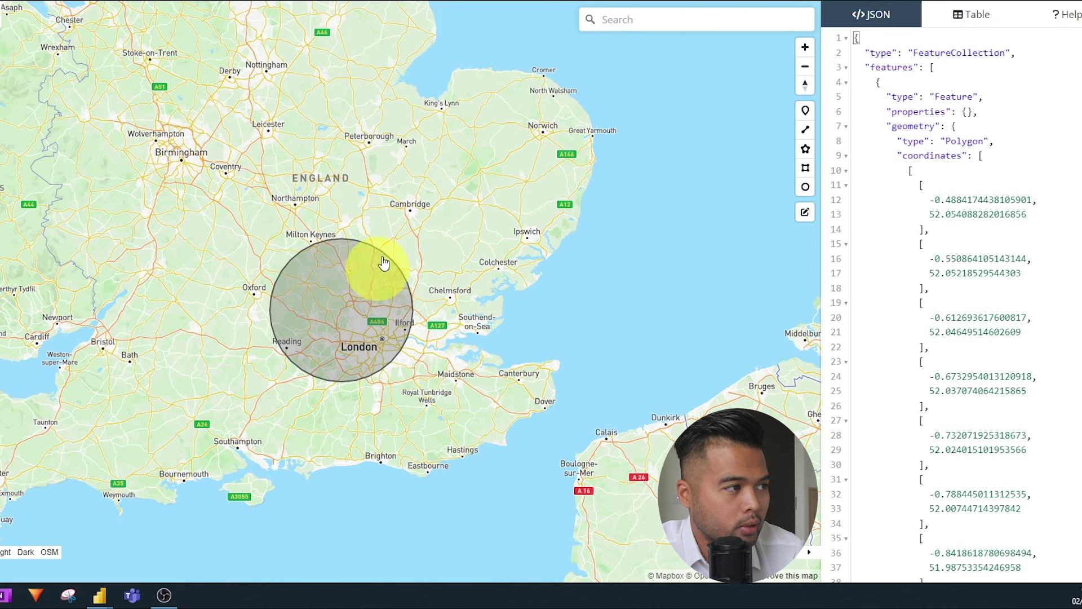
Examine the circle's full list of polygon coordinates in the generated GeoJSON code
scroll(959, 213, "down", 20)
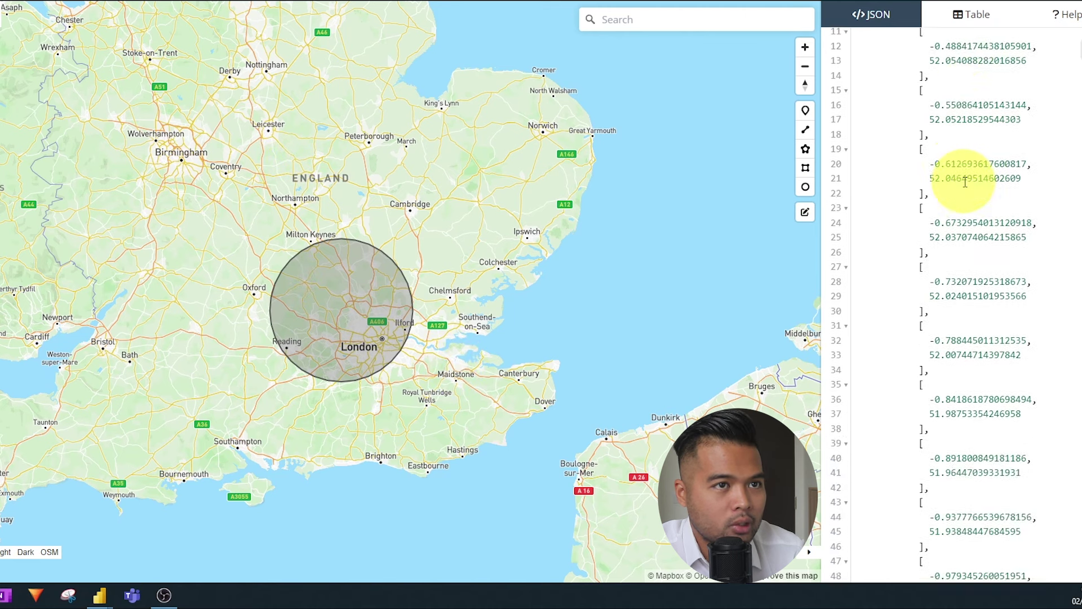
scroll(964, 182, "down", 7)
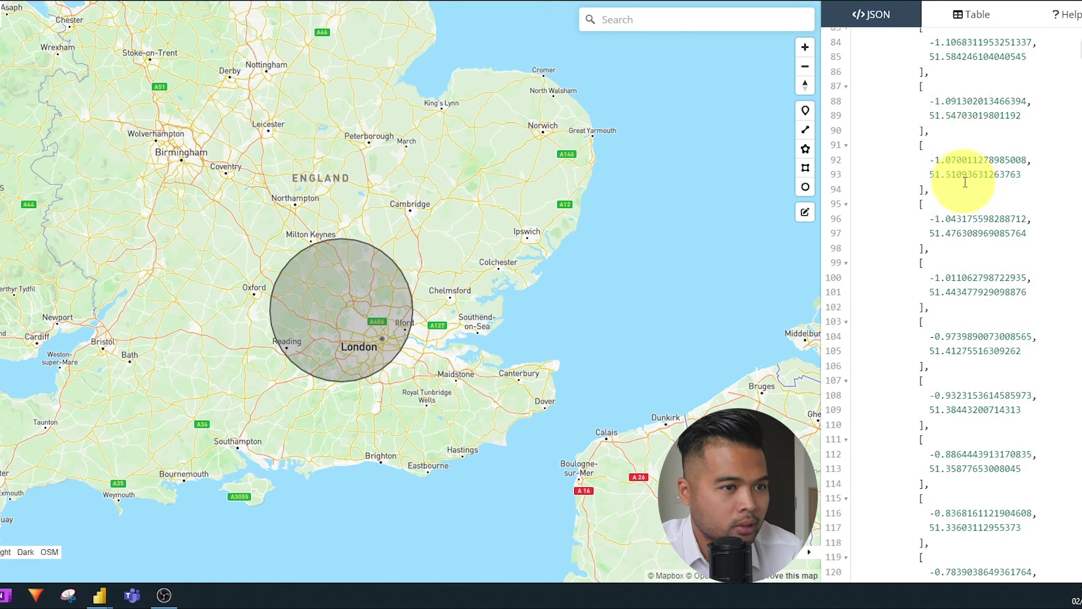
scroll(964, 182, "down", 20)
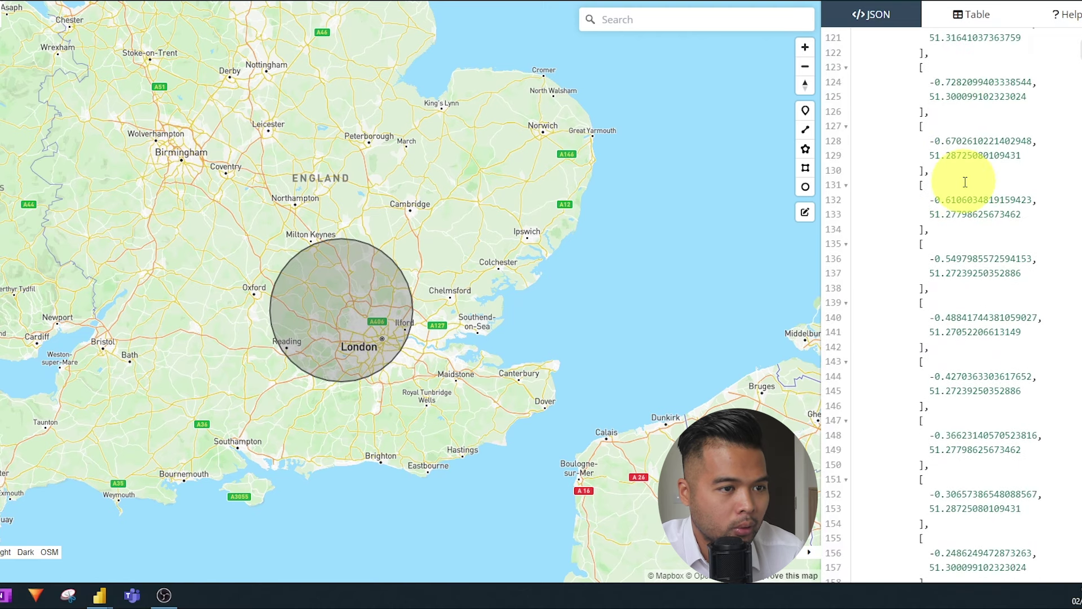
scroll(965, 182, "down", 6)
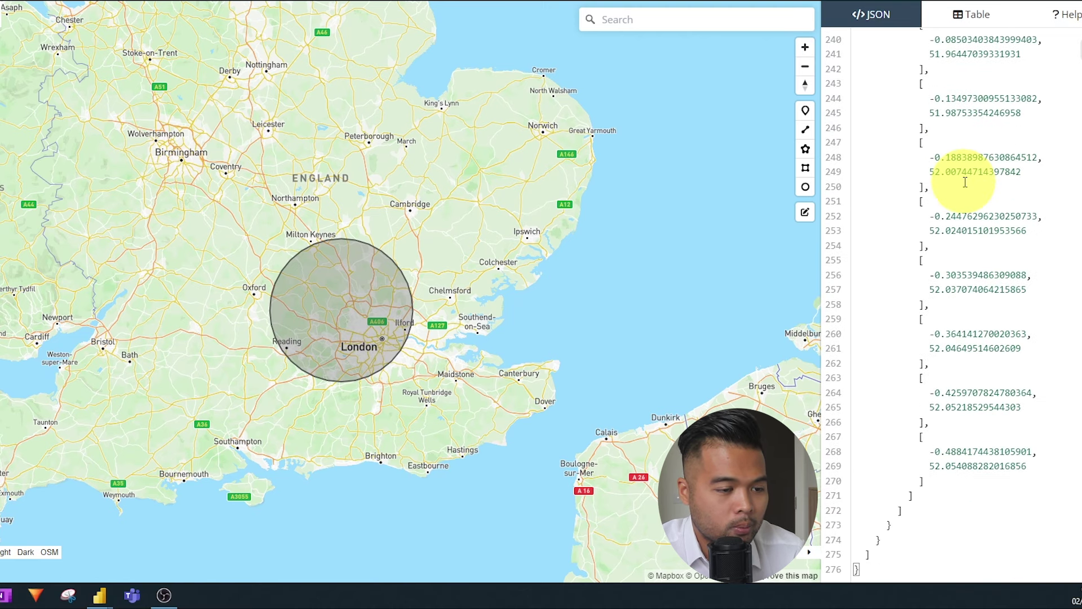
scroll(958, 169, "up", 20)
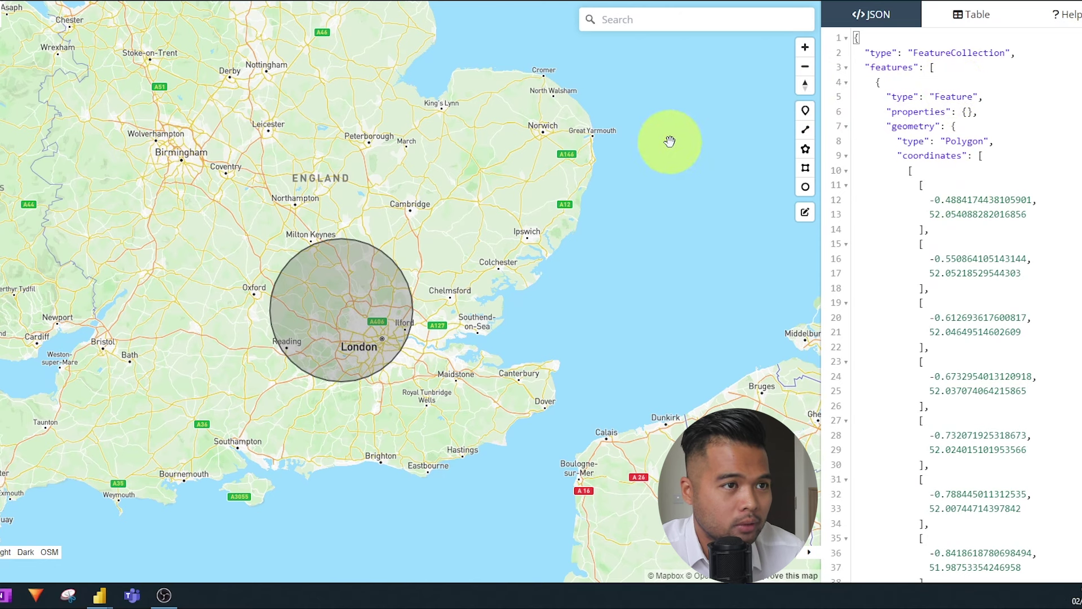
Add a "Global ID" property column to the feature table and set the circle's value to 0000001
left_click(954, 27)
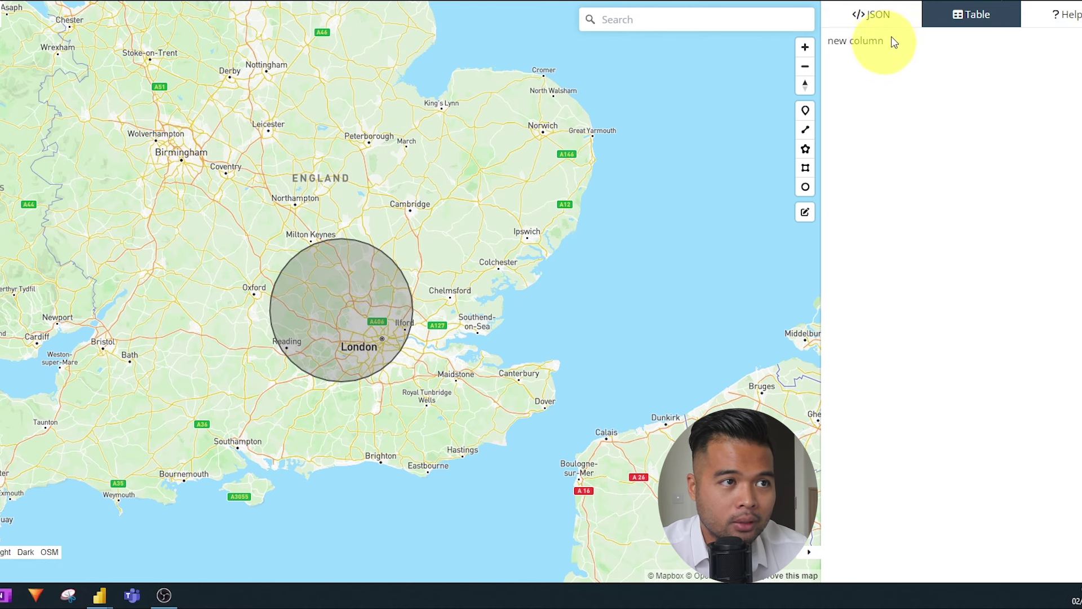
left_click(857, 45)
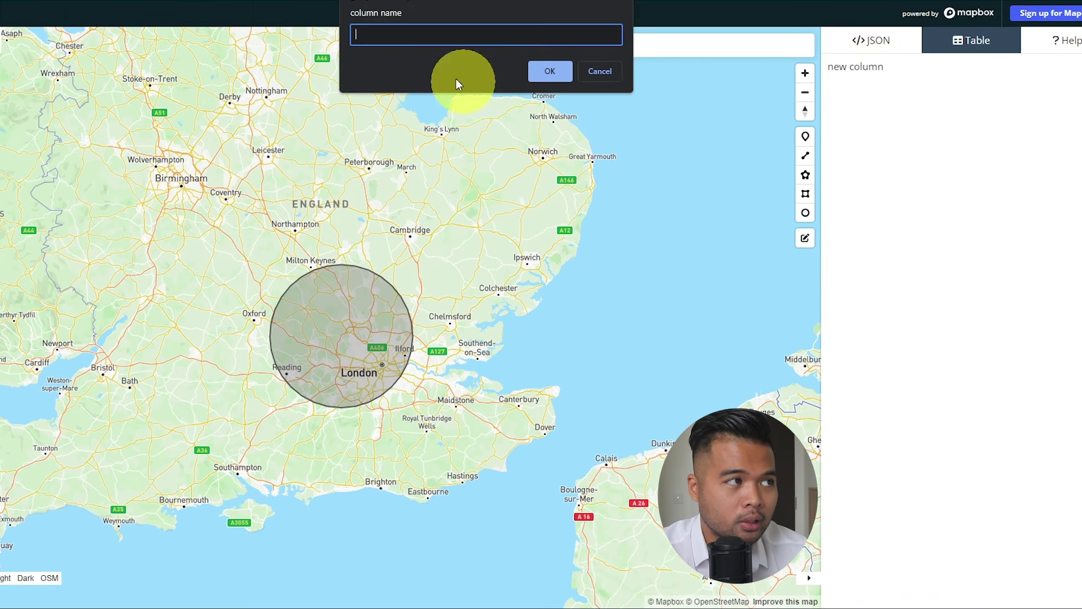
type("IGlobal ID")
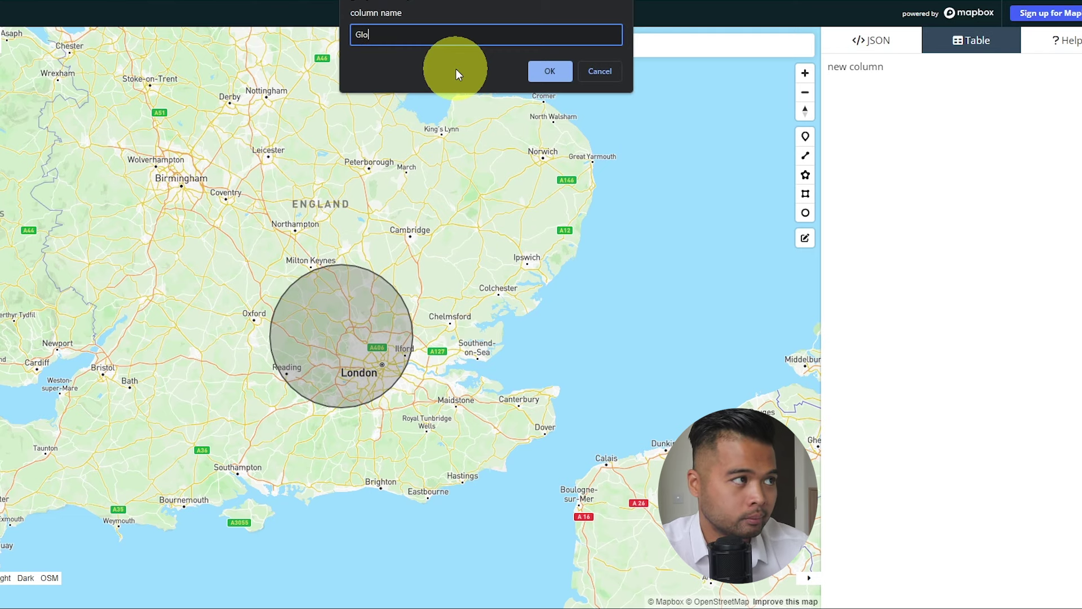
left_click(532, 70)
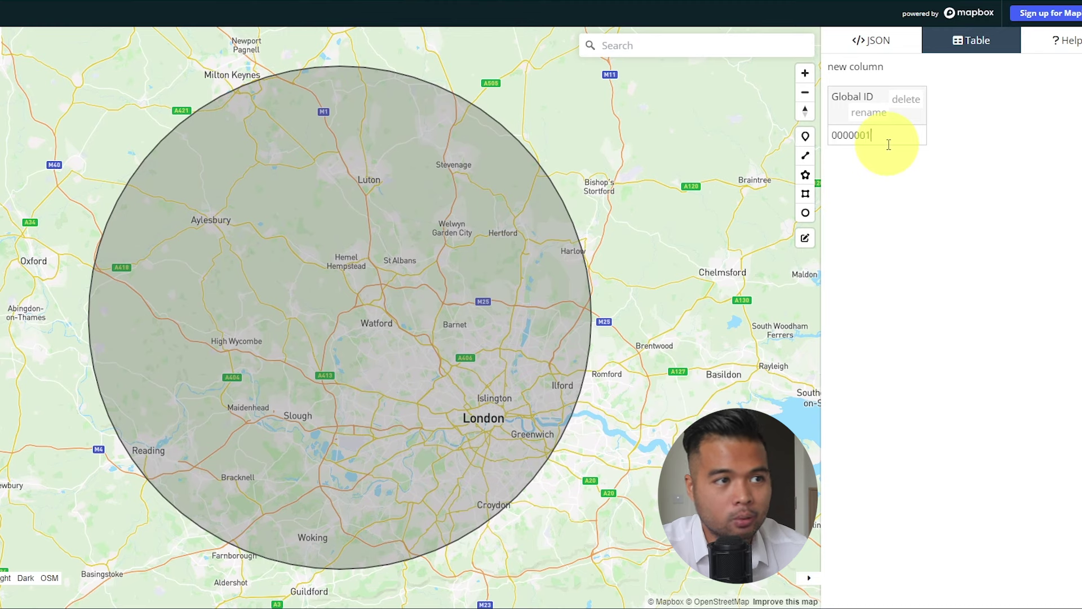
Examine the circle's Global ID property in the GeoJSON code and in the shape's property popup on the map
left_click(884, 42)
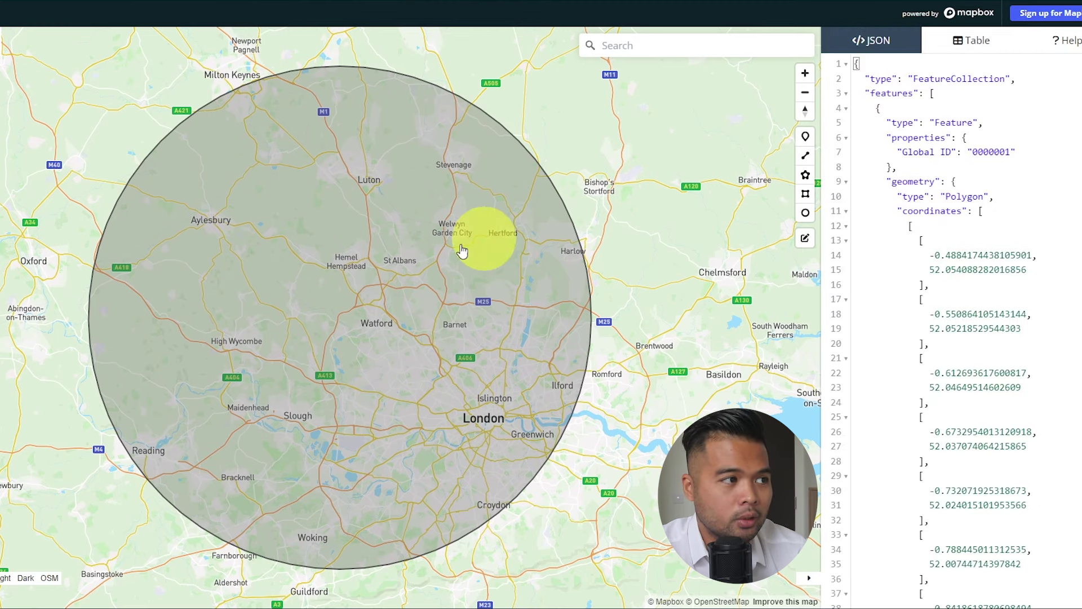
left_click(442, 246)
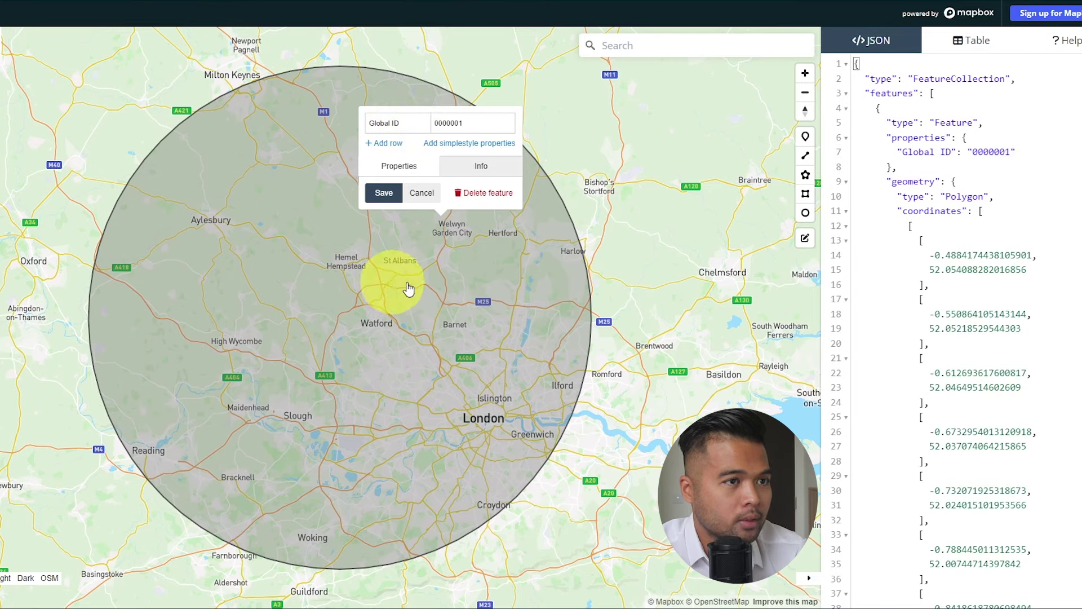
scroll(1008, 229, "down", 1)
scroll(1007, 230, "down", 20)
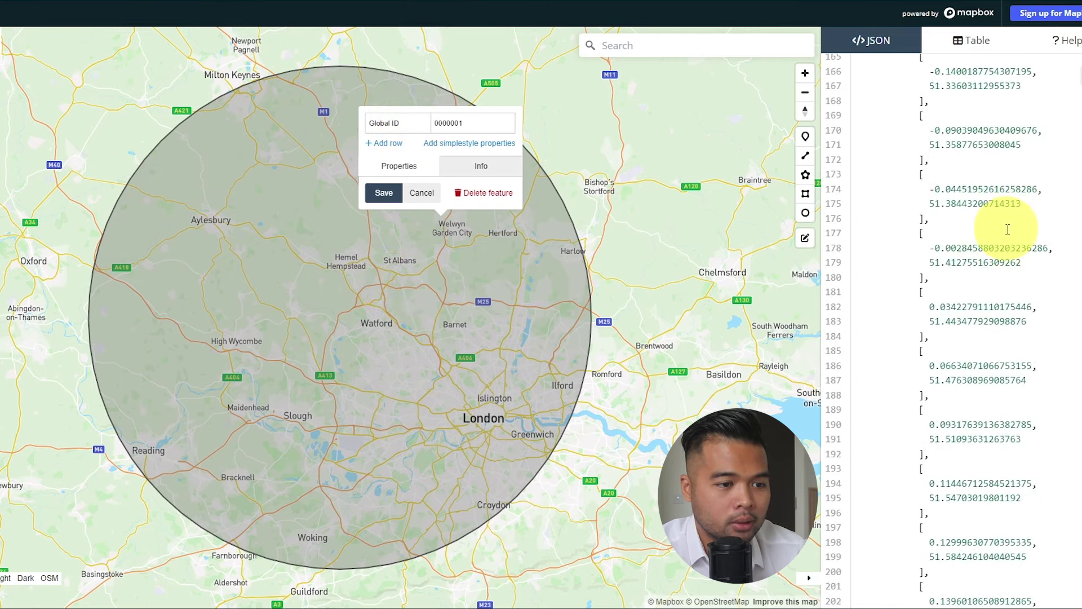
scroll(1007, 229, "up", 20)
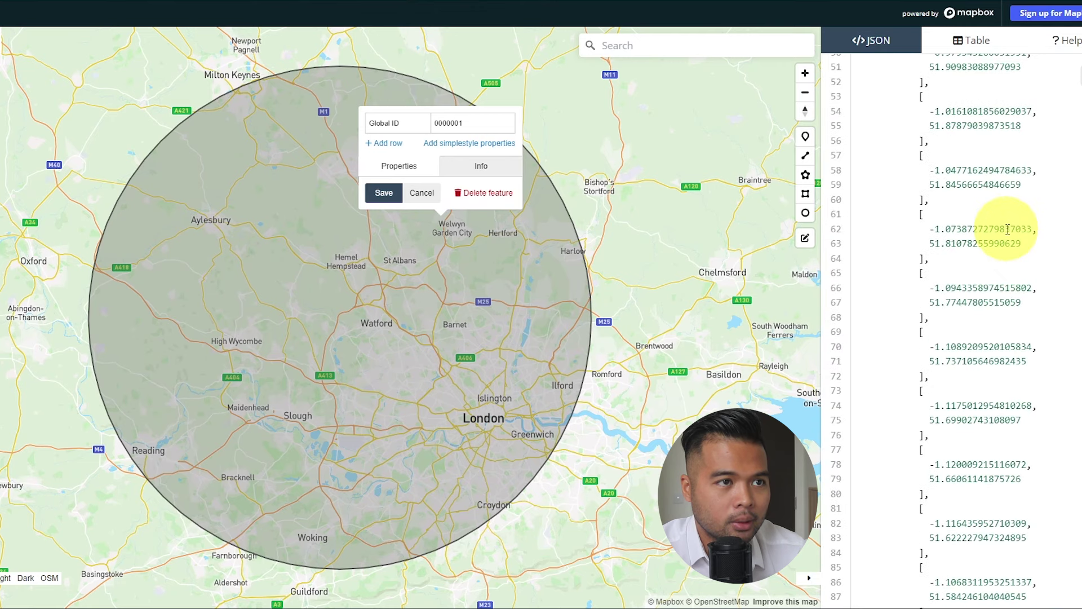
scroll(1007, 229, "up", 2)
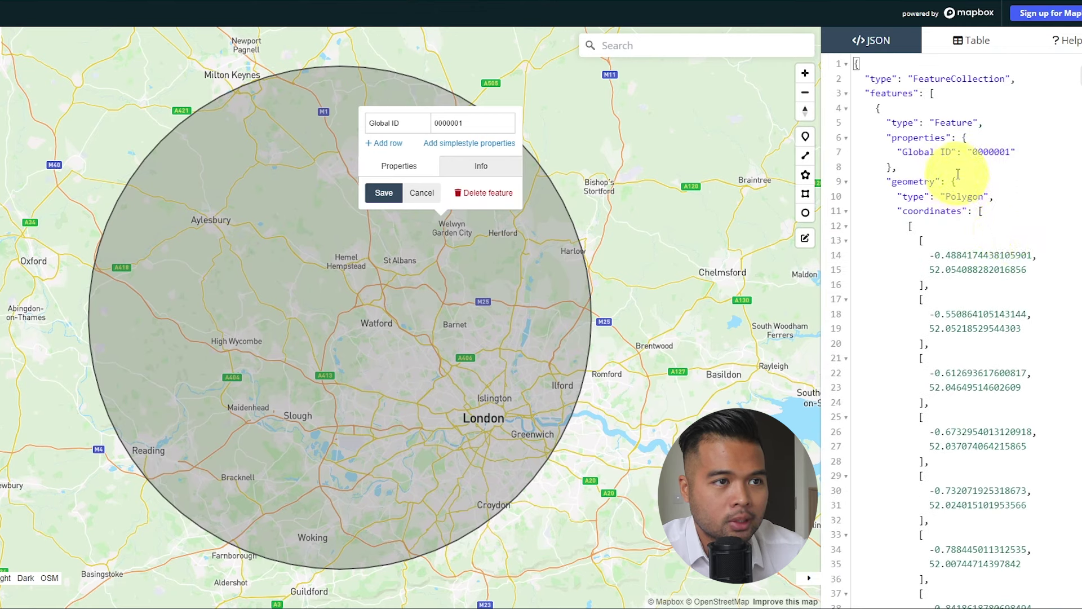
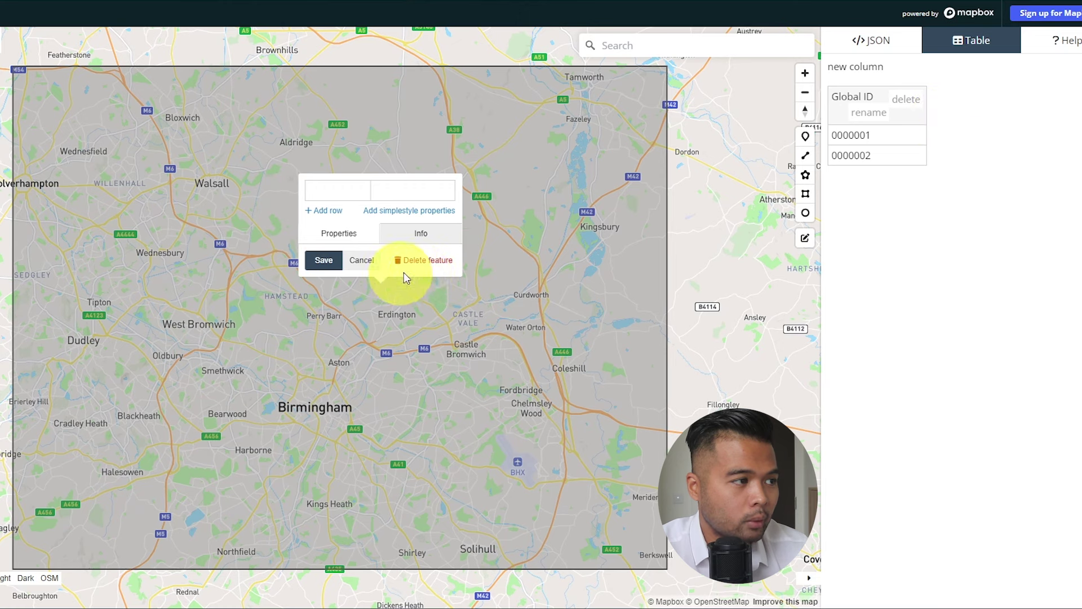
Examine the Global ID property of the rectangle over Birmingham in its property popup, along with the GeoJSON code
left_click(886, 51)
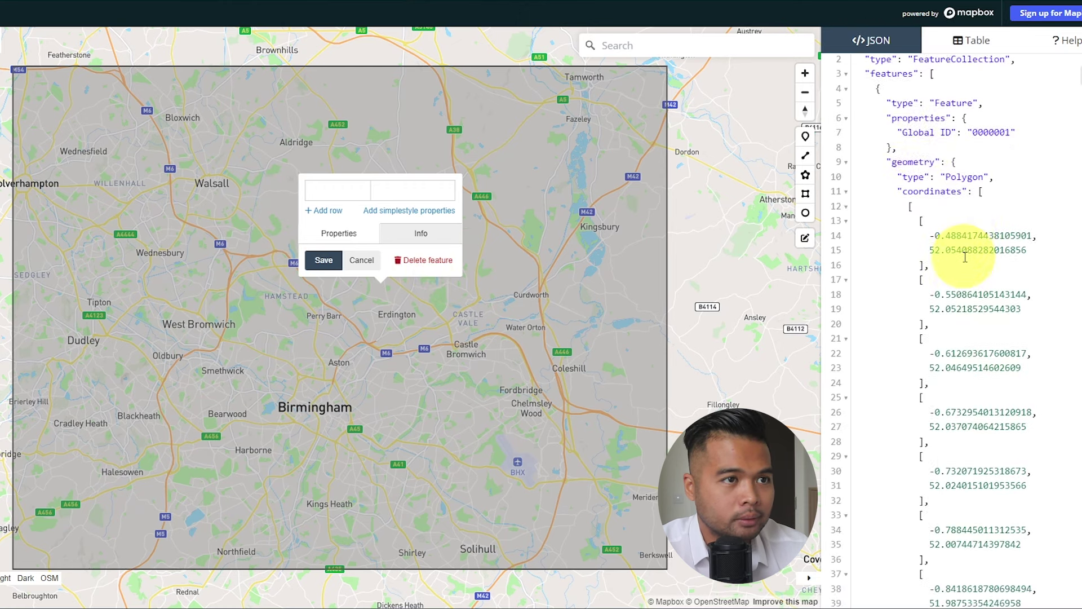
scroll(755, 265, "up", 1)
left_click(316, 234)
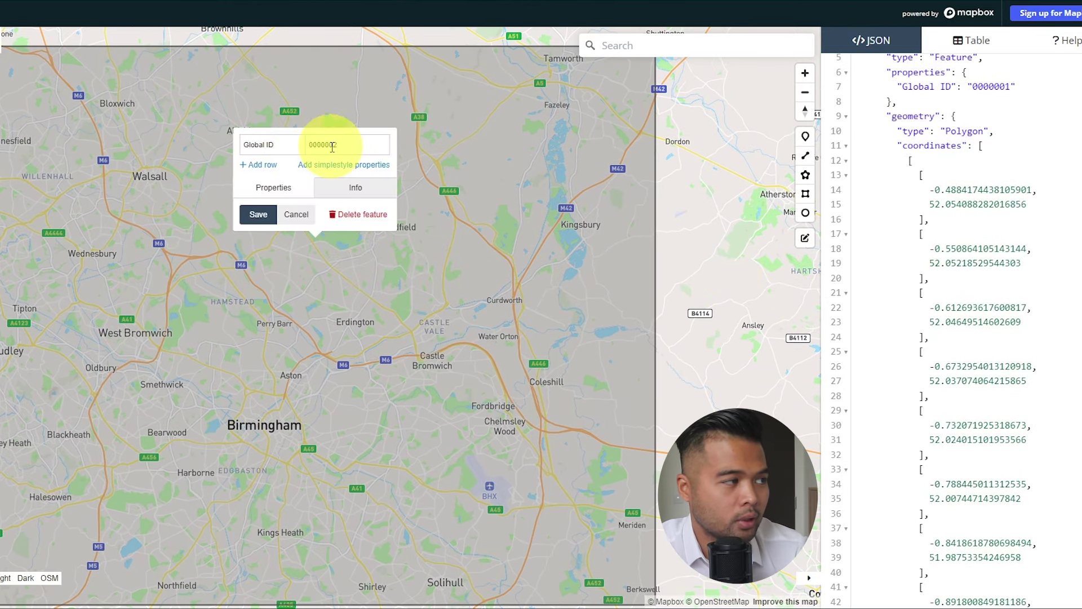
scroll(645, 289, "down", 5)
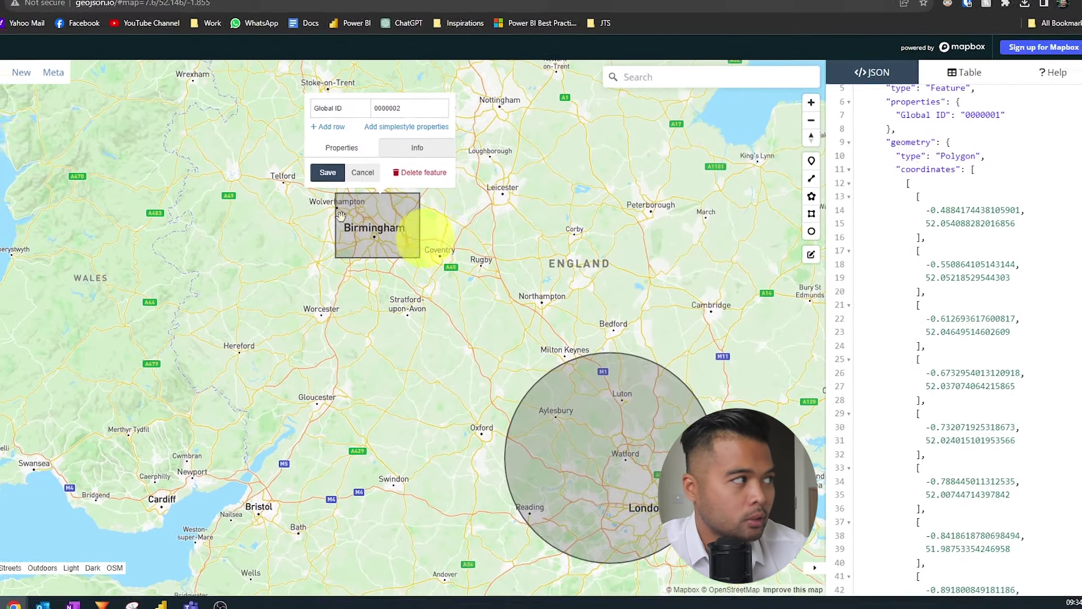
left_click(48, 97)
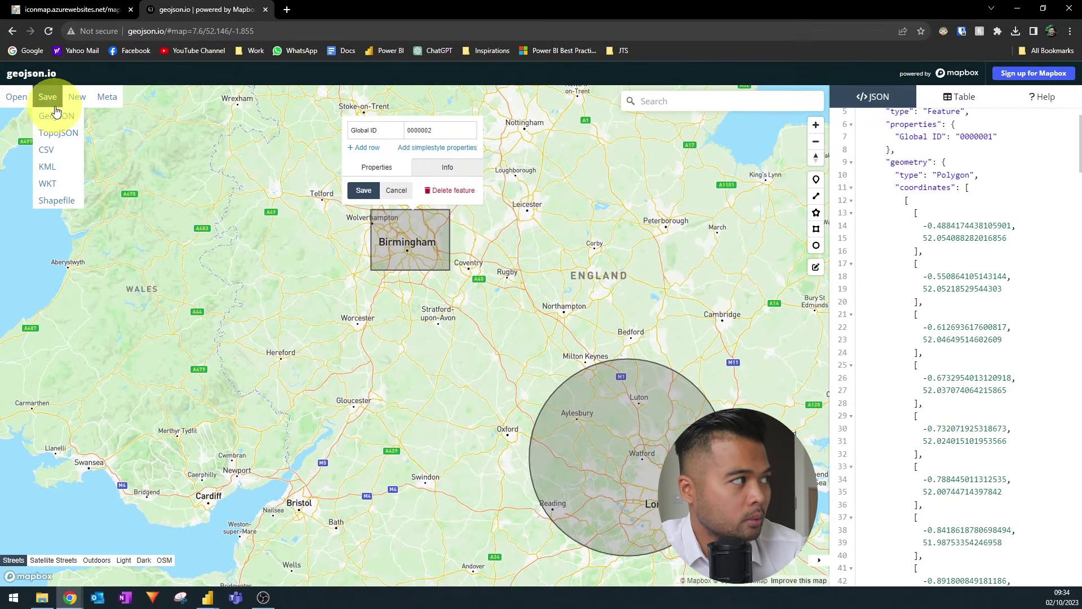
left_click(60, 119)
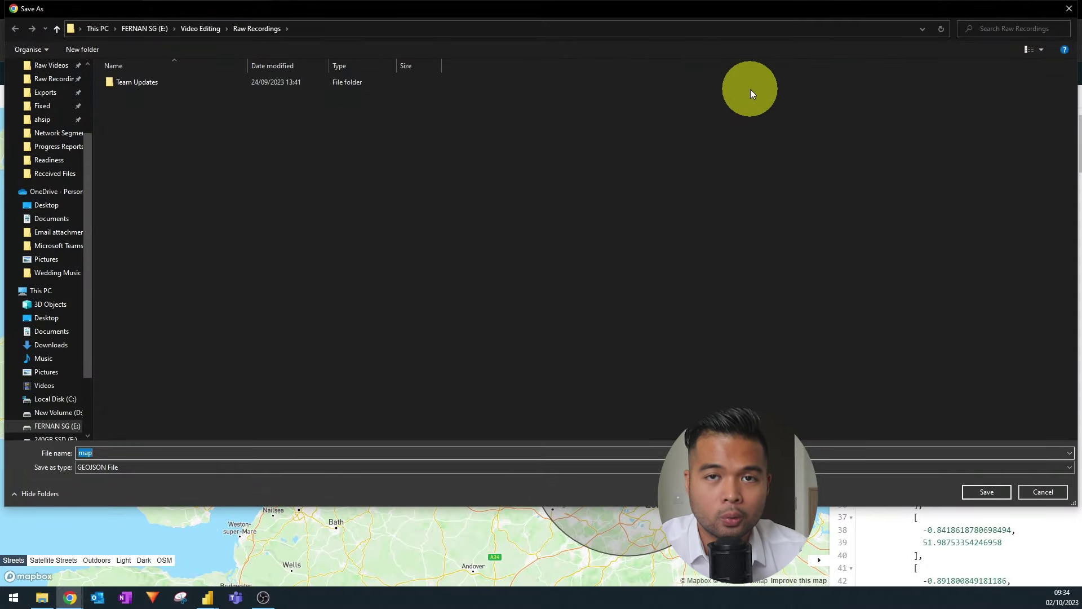
left_click(1068, 8)
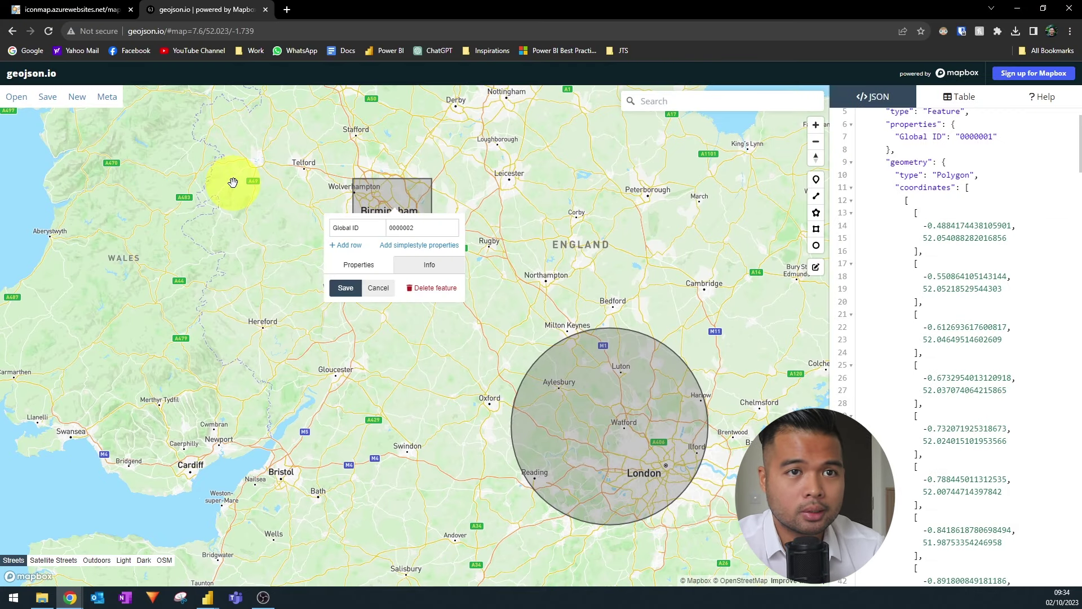
Start a new blank map and load the London file from the Downloads folder onto it
left_click(79, 99)
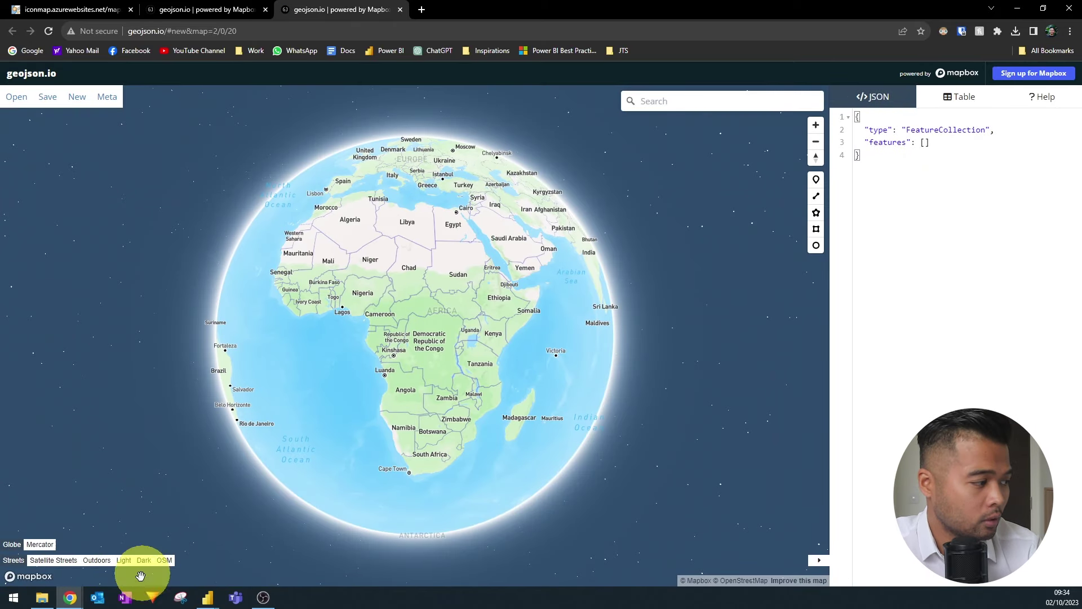
left_click(39, 598)
left_click(818, 319)
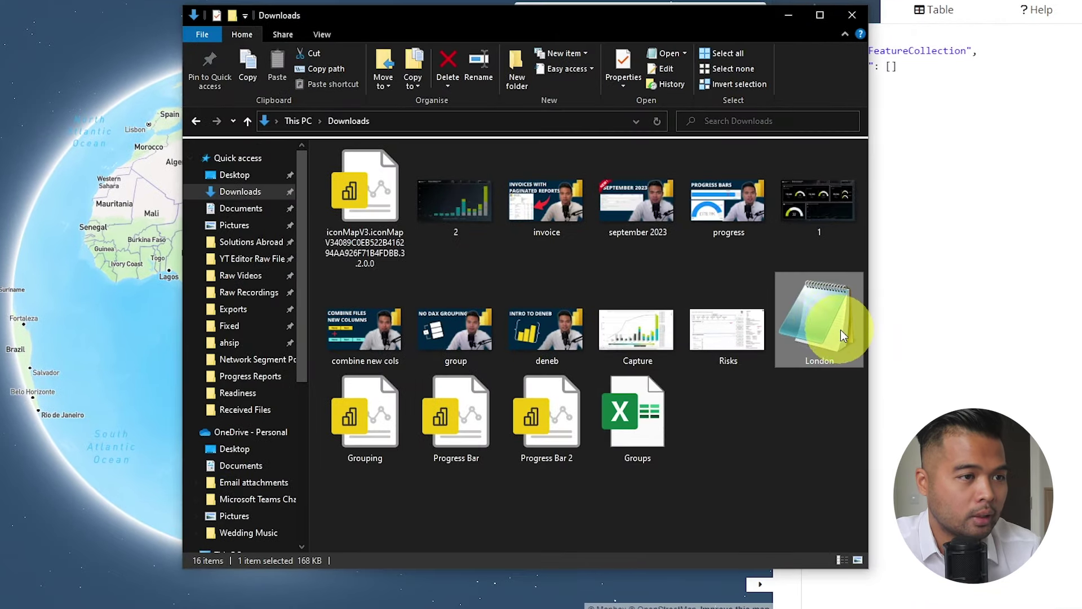
left_click_drag(735, 21, 149, 3)
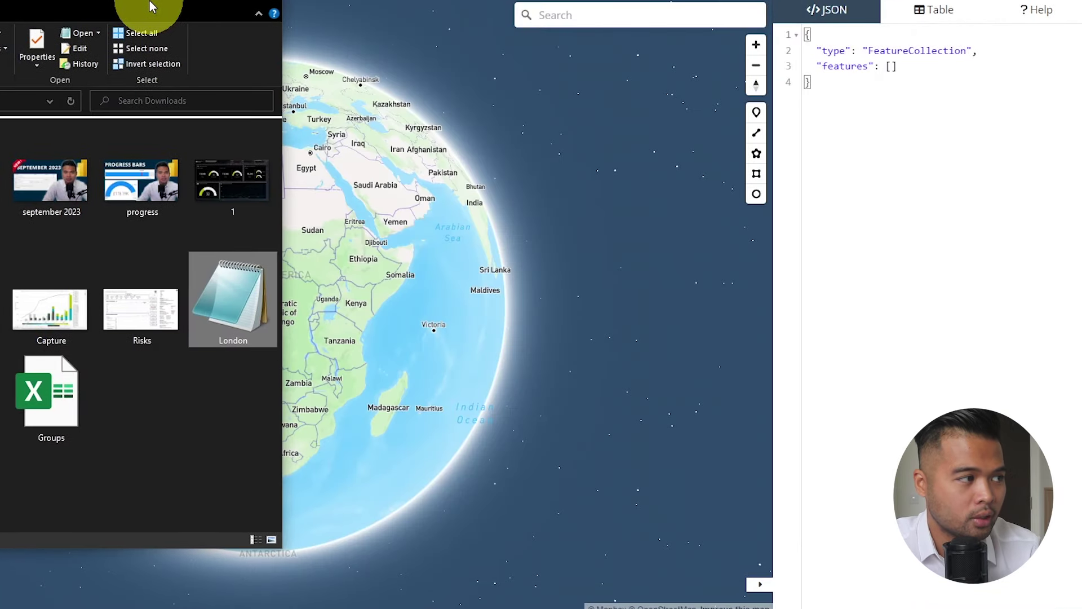
left_click_drag(242, 309, 371, 287)
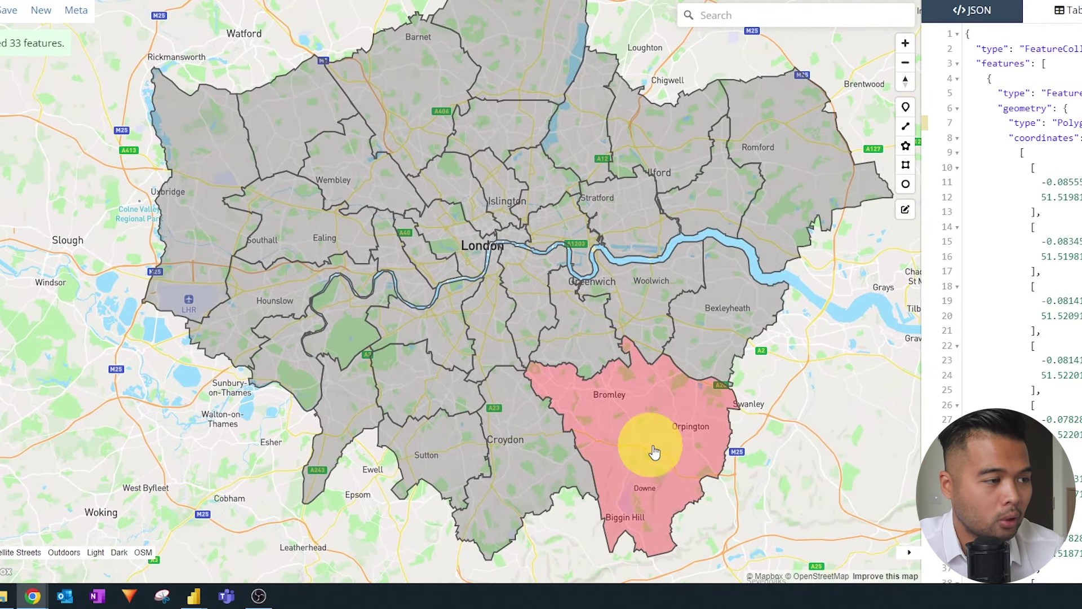
Examine the properties of the boroughs Bexley, Havering, Barking and Dagenham, and Redbridge on the map
scroll(654, 452, "up", 2)
scroll(654, 452, "up", 2)
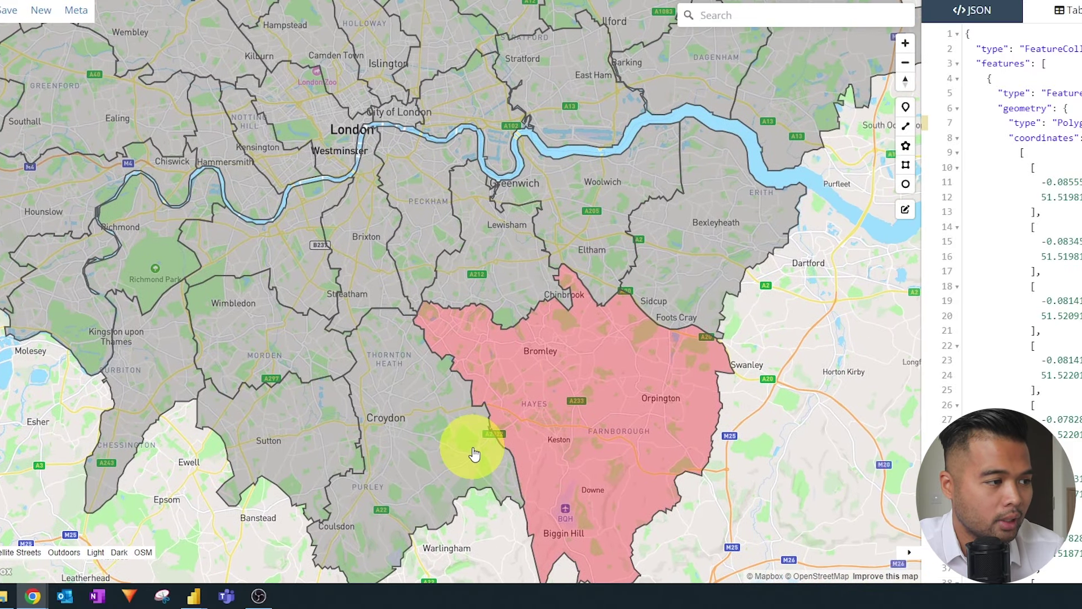
left_click(737, 225)
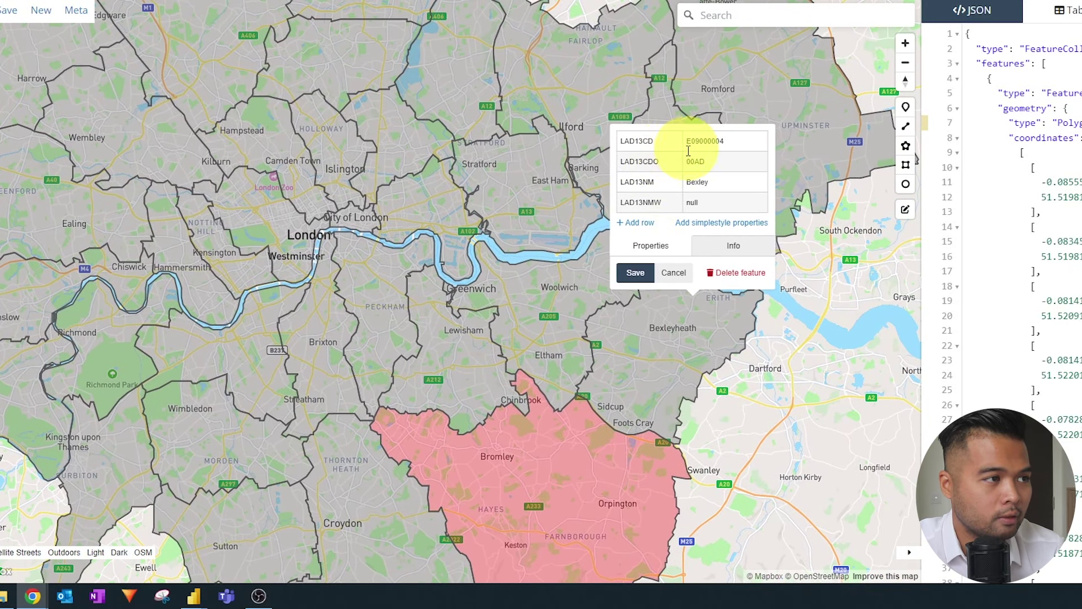
left_click(813, 154)
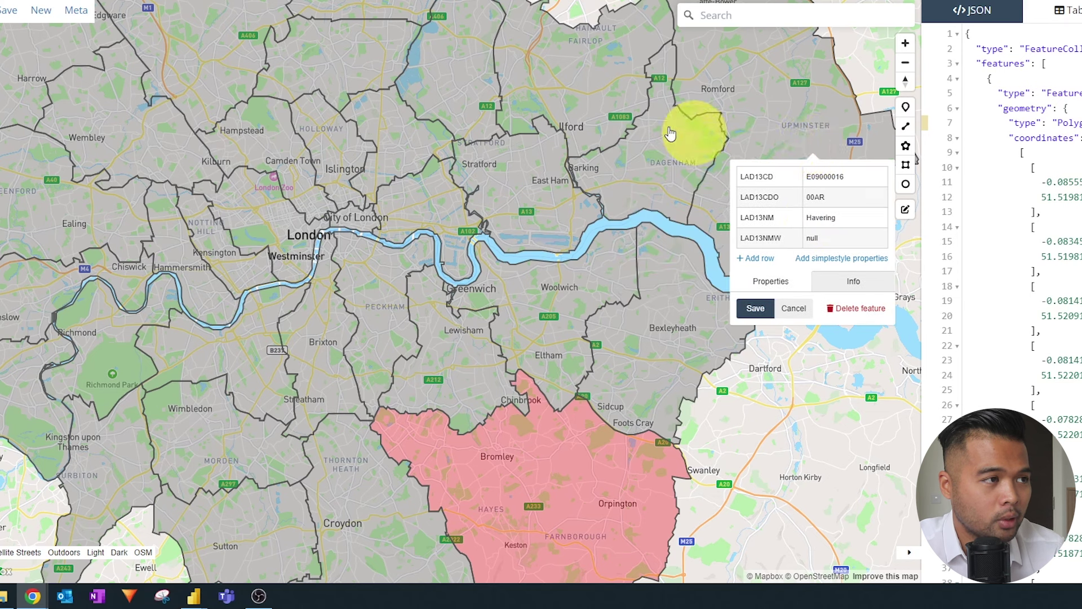
left_click(658, 156)
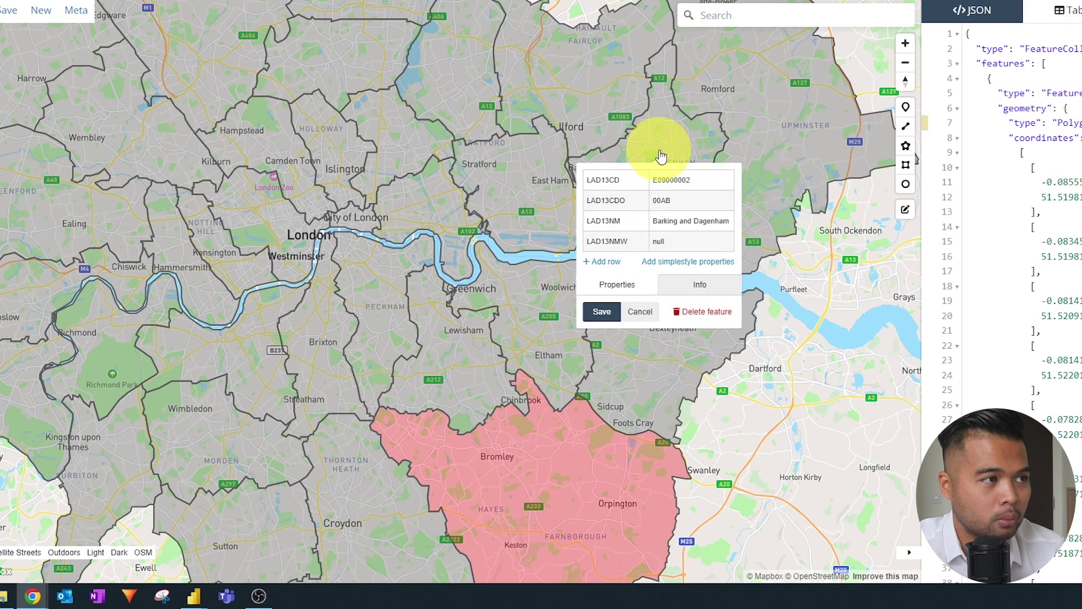
left_click(609, 80)
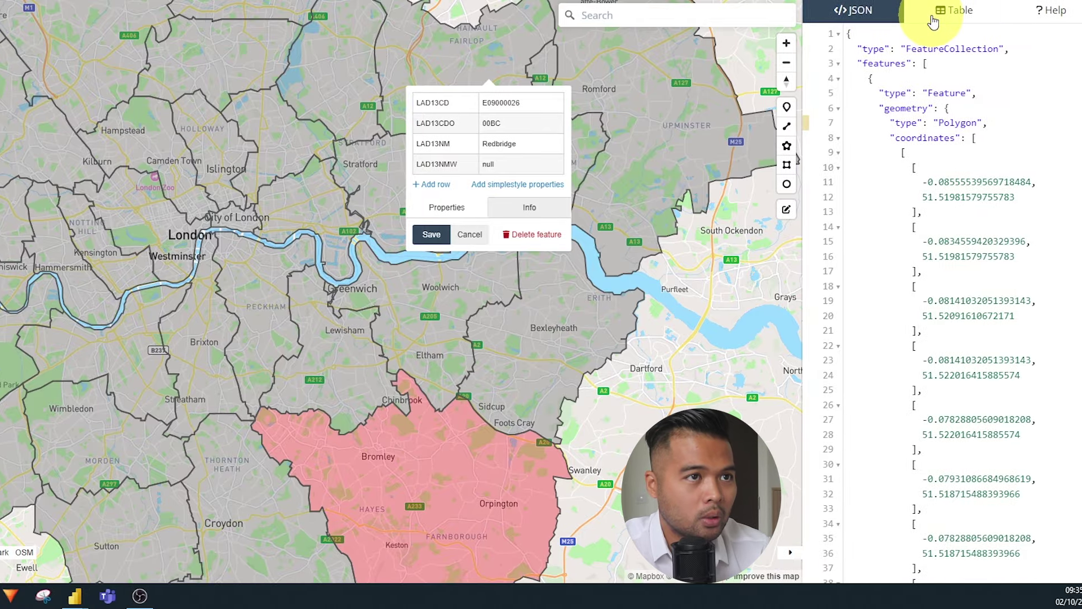
Examine the London boroughs' feature table across all property columns, from LAD13CD to fill, and locate Brent on the map
left_click(1066, 10)
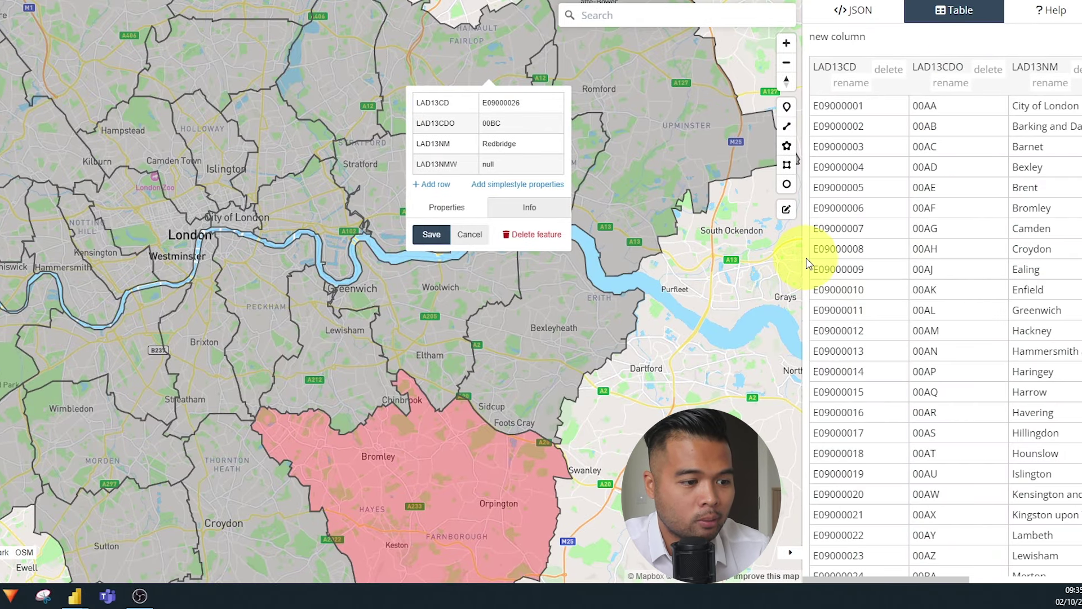
scroll(900, 234, "down", 4)
scroll(948, 562, "up", 4)
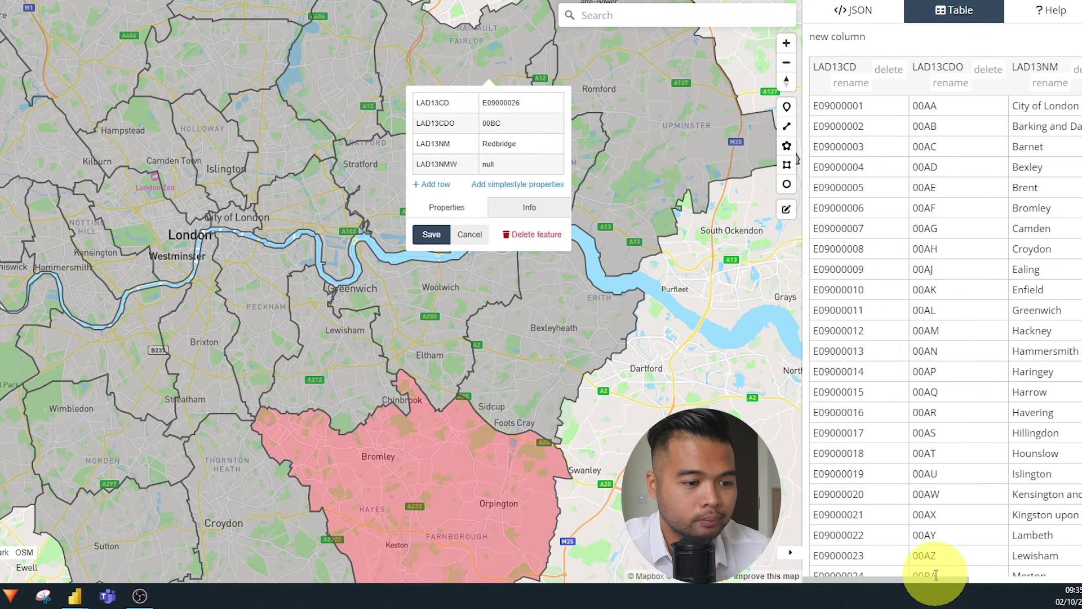
left_click_drag(932, 579, 1046, 582)
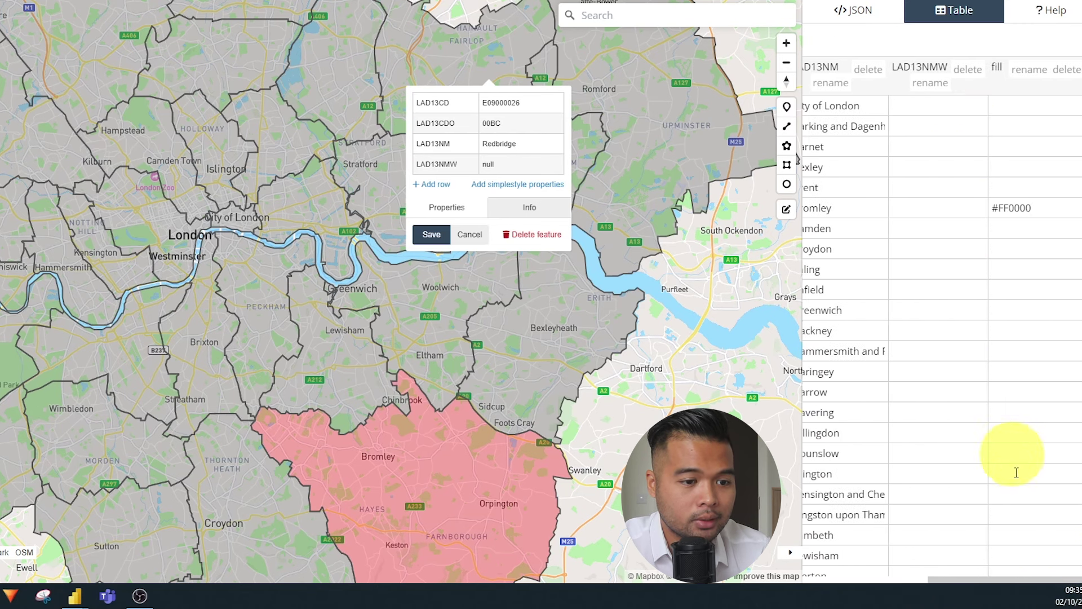
left_click_drag(1023, 577, 941, 584)
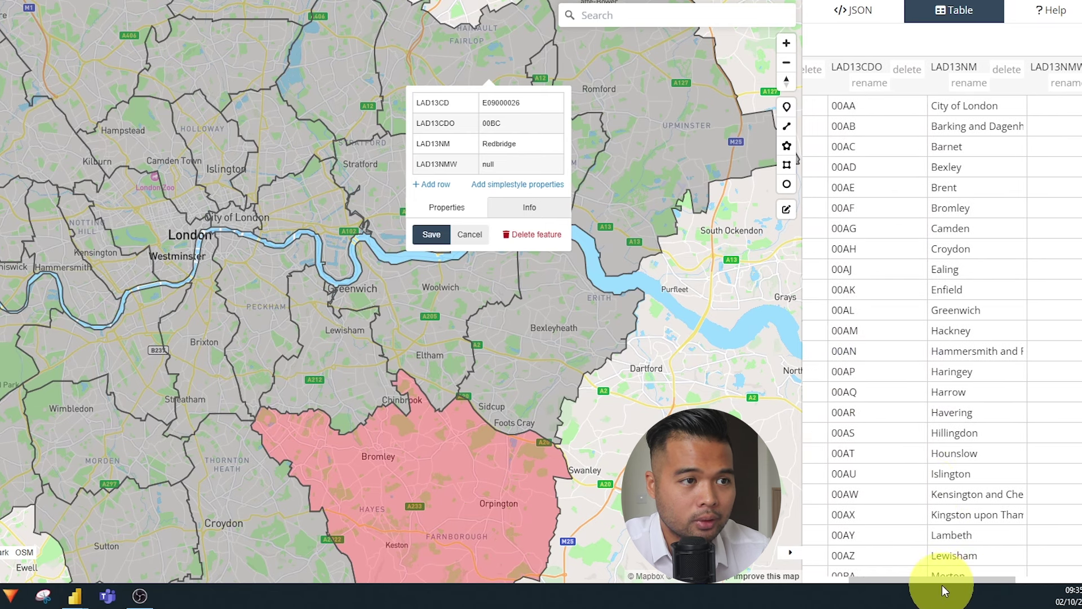
left_click(967, 191)
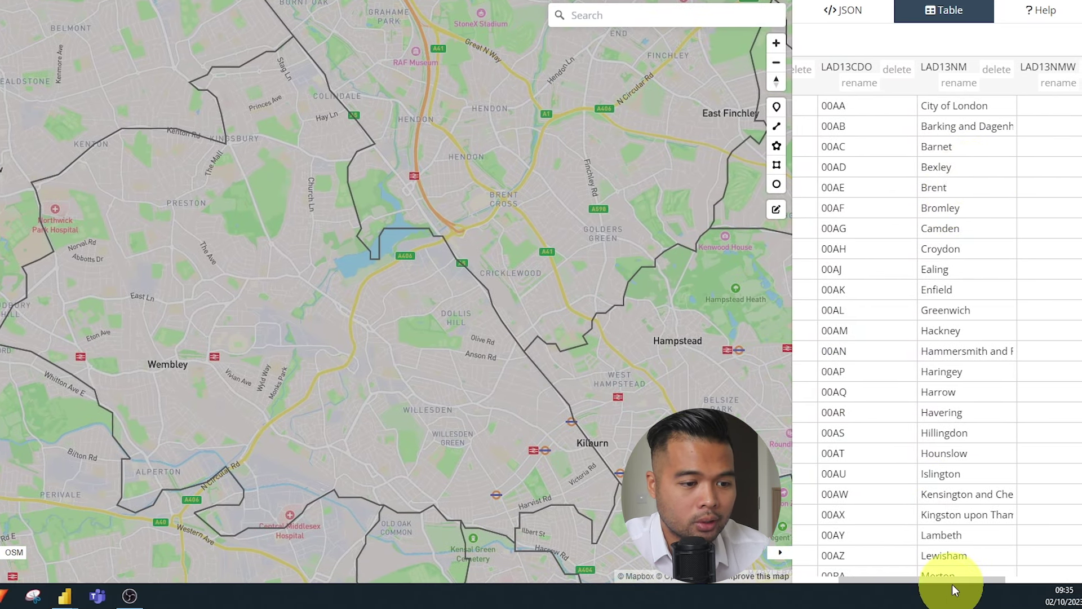
left_click_drag(952, 584, 1065, 564)
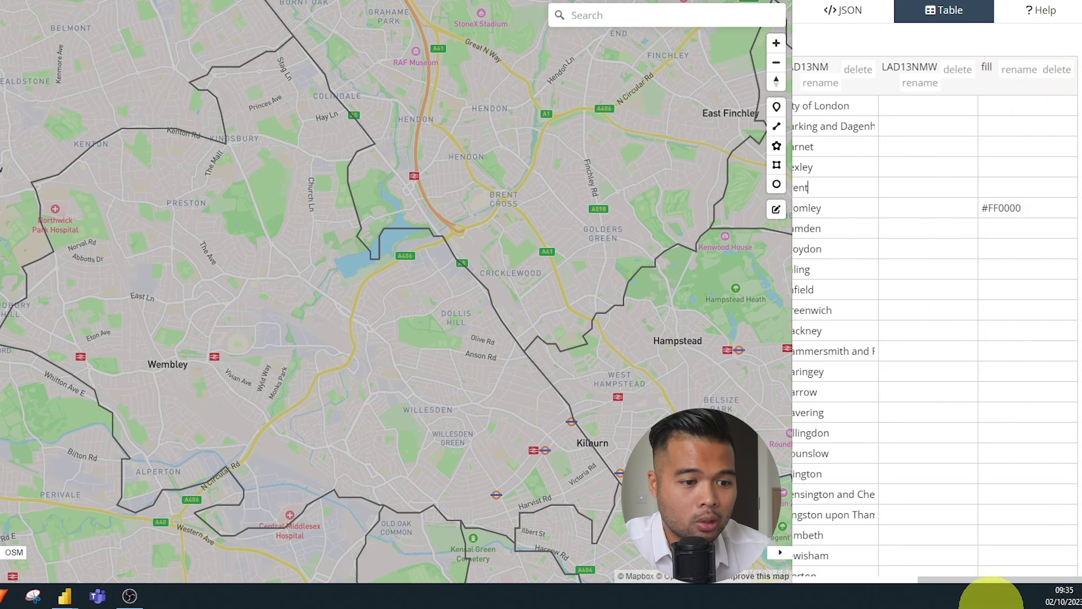
left_click_drag(1000, 578, 869, 586)
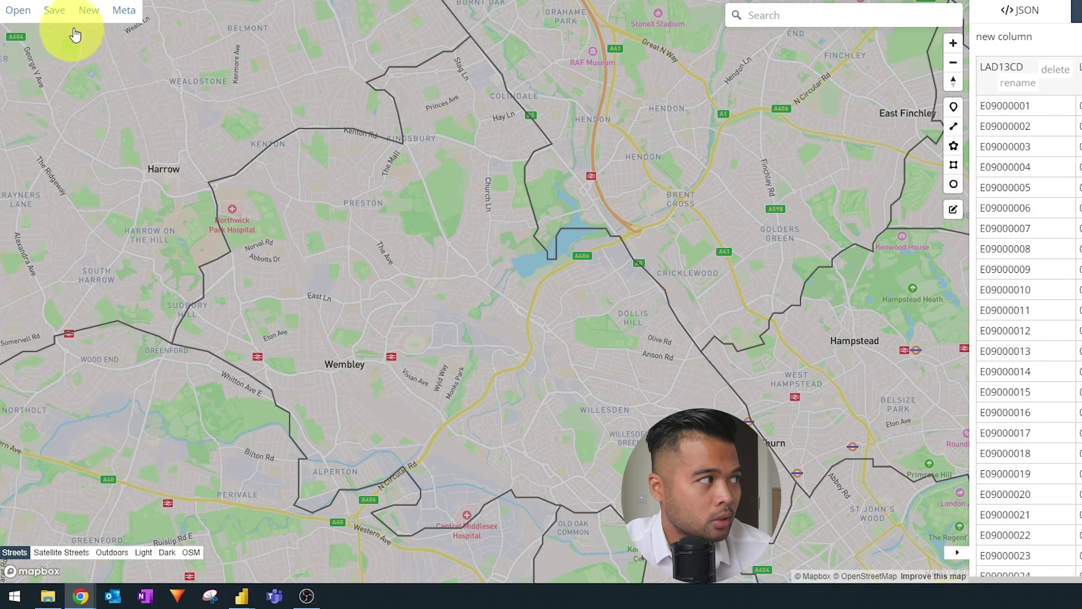
mouse_move(51, 12)
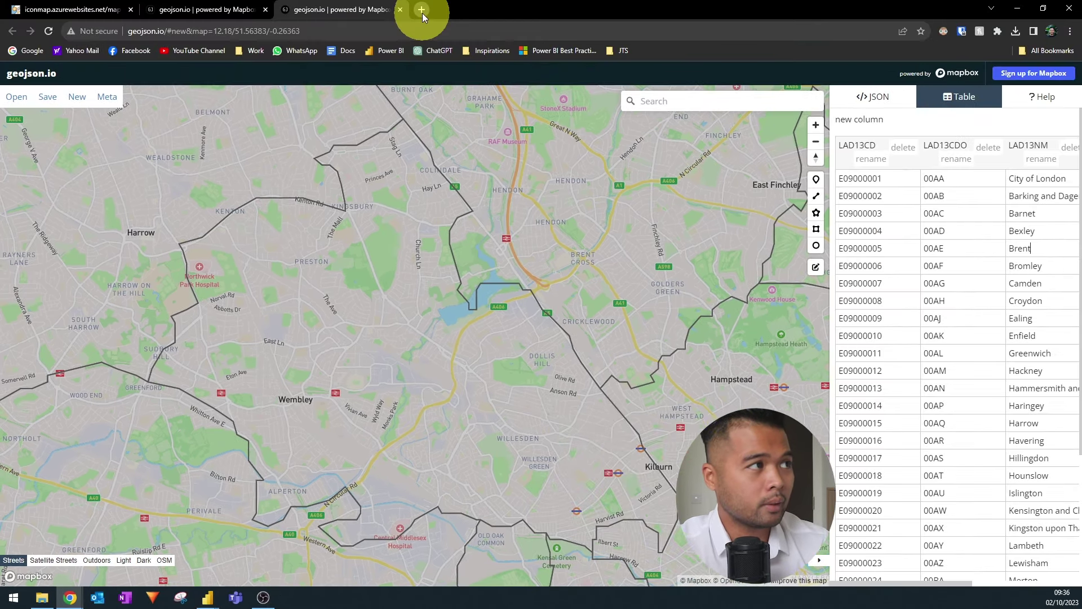
Open mapshaper.org in a new browser tab
left_click(422, 13)
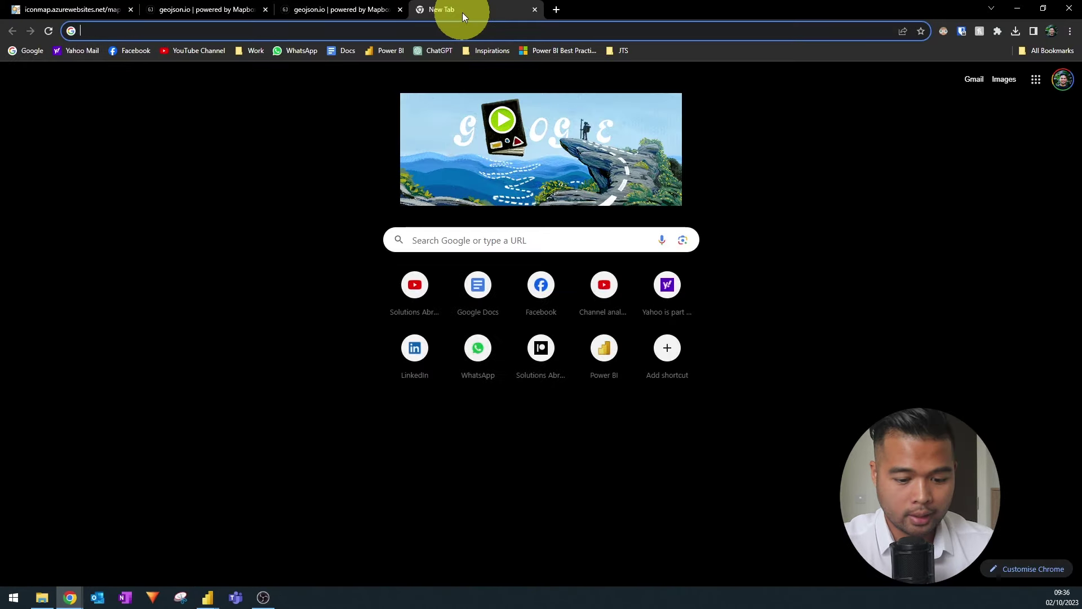
type("mapsh")
key("Return")
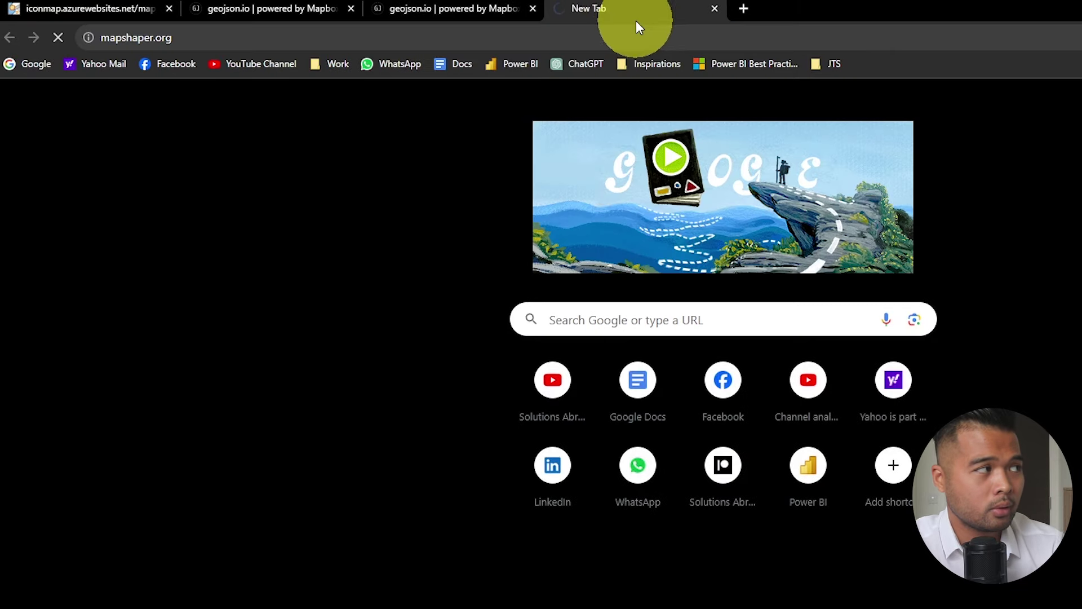
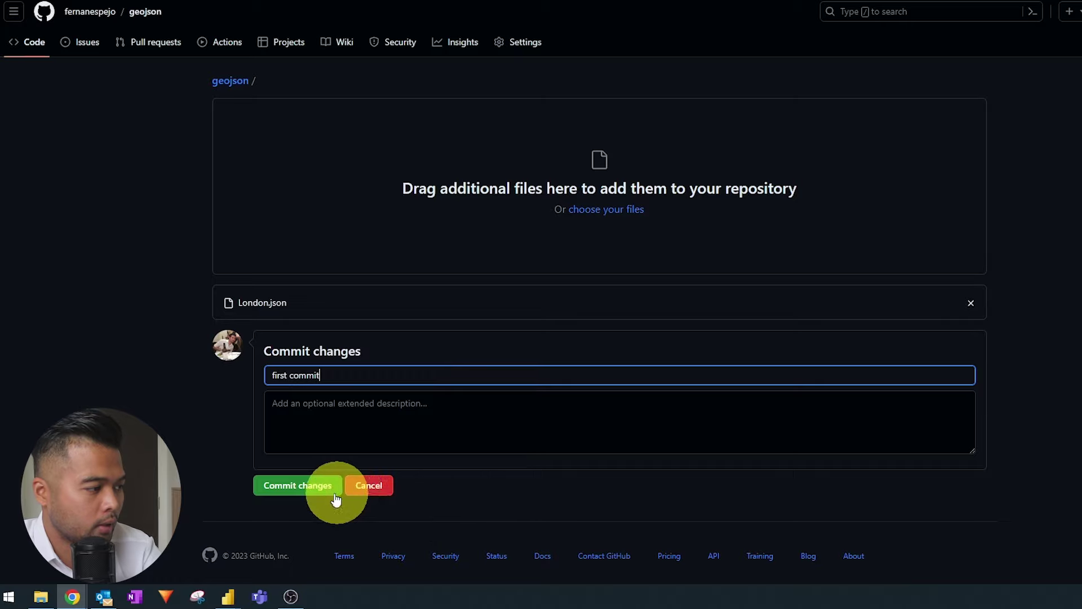
Commit the London.json upload to the geojson repository and inspect the file's map preview
left_click(310, 489)
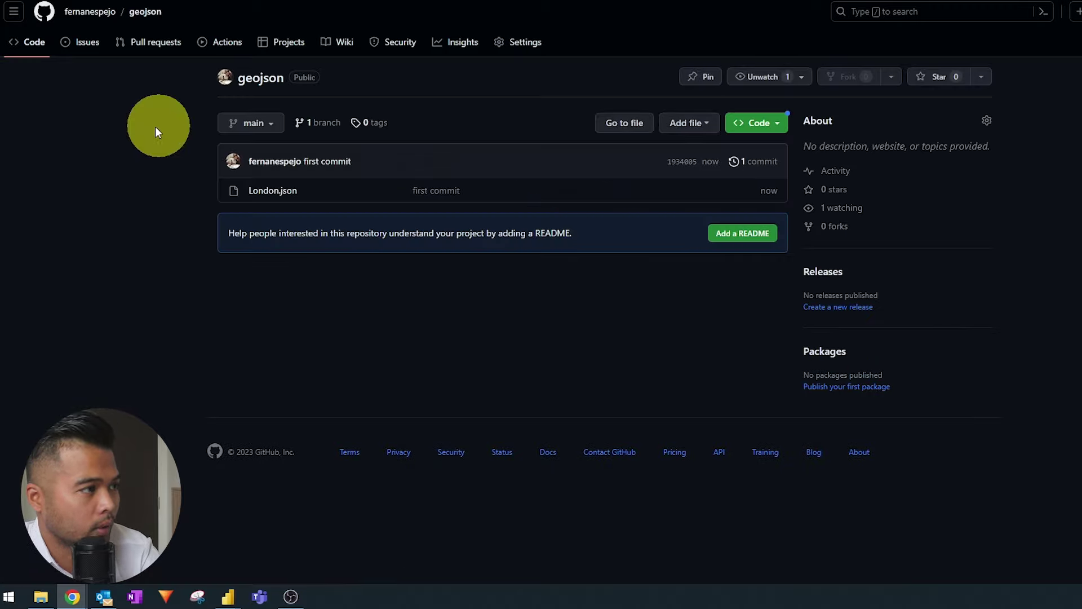
left_click(289, 193)
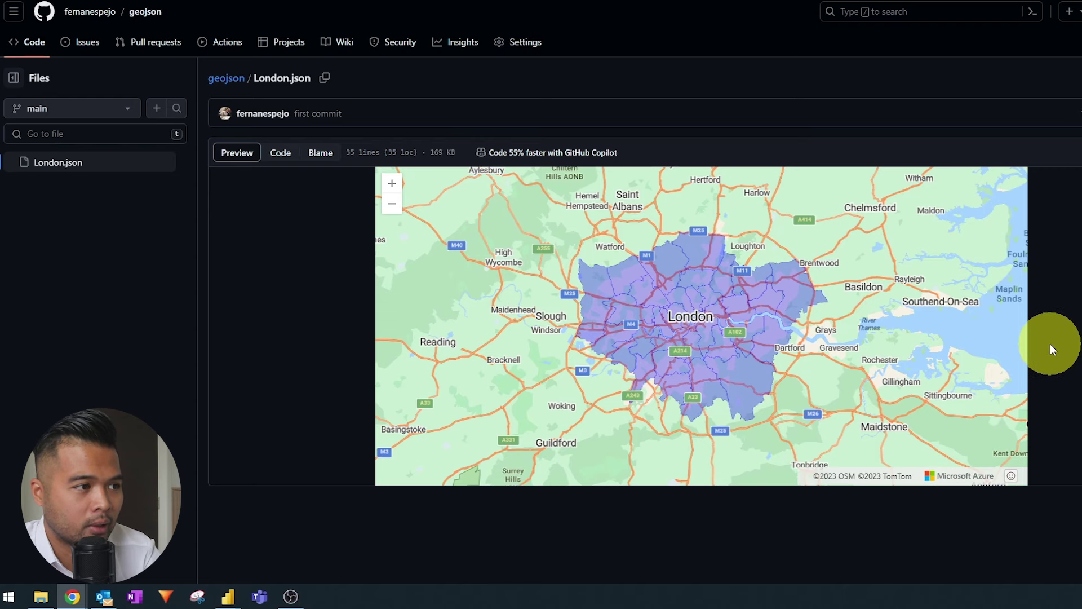
scroll(699, 328, "up", 2)
scroll(699, 328, "up", 2)
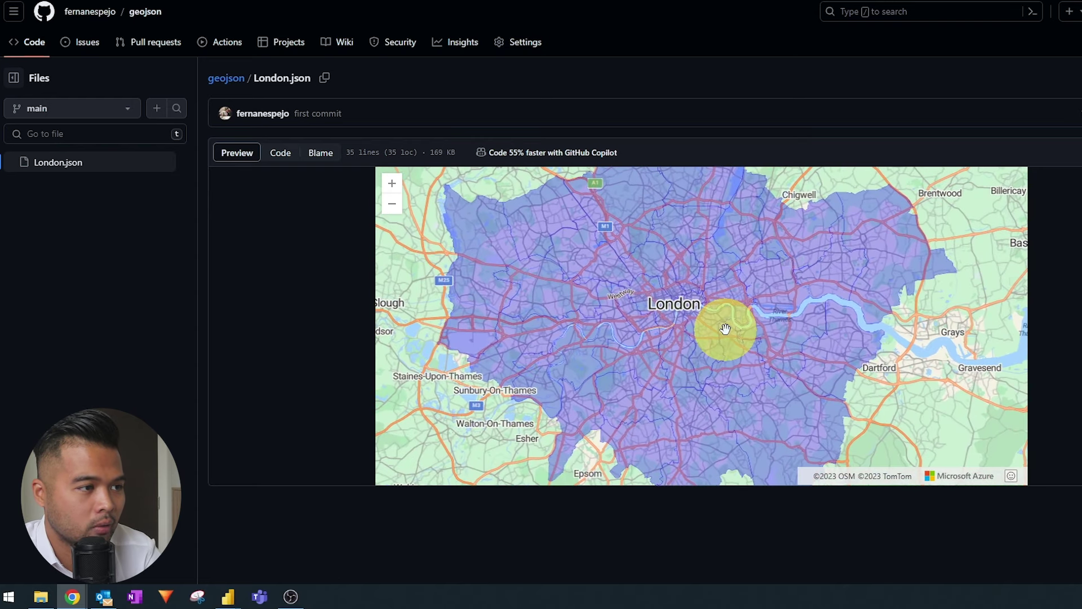
scroll(768, 285, "down", 3)
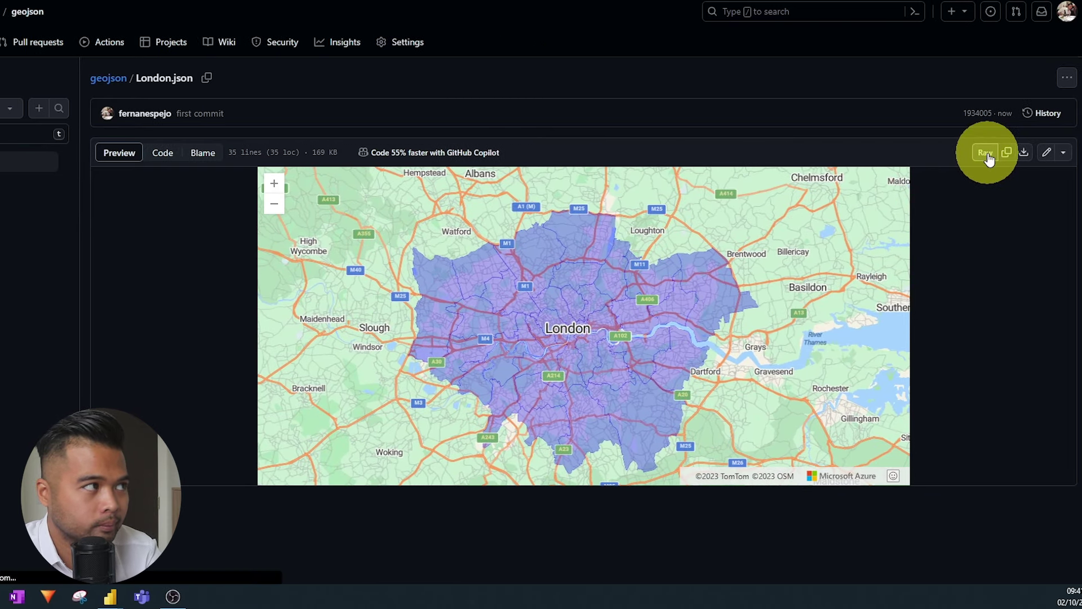
Open the raw version of London.json and select its full web address
left_click(986, 155)
left_click(415, 34)
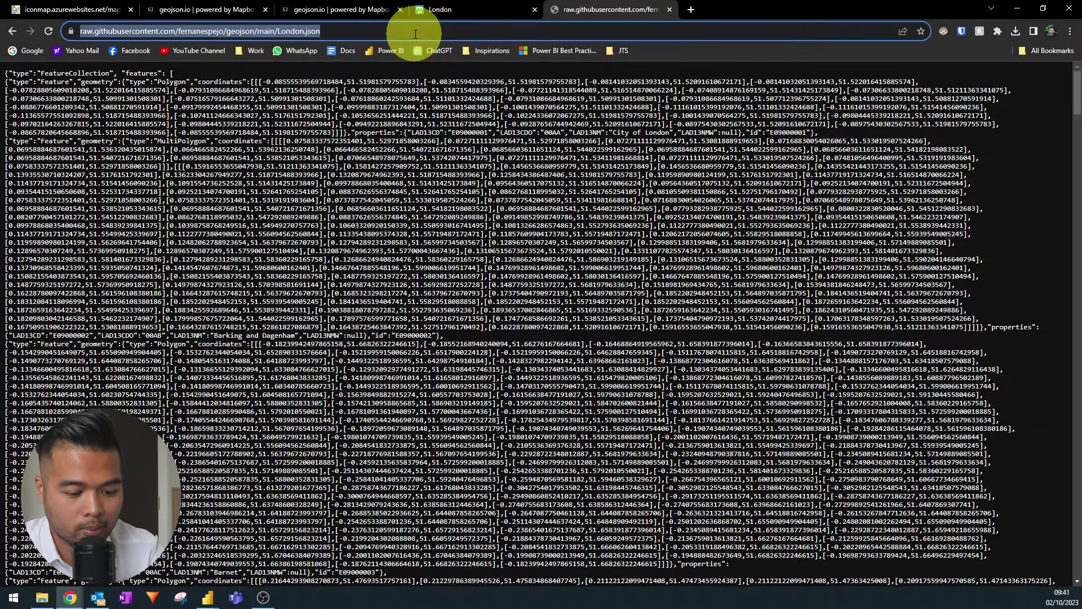
left_click(418, 79)
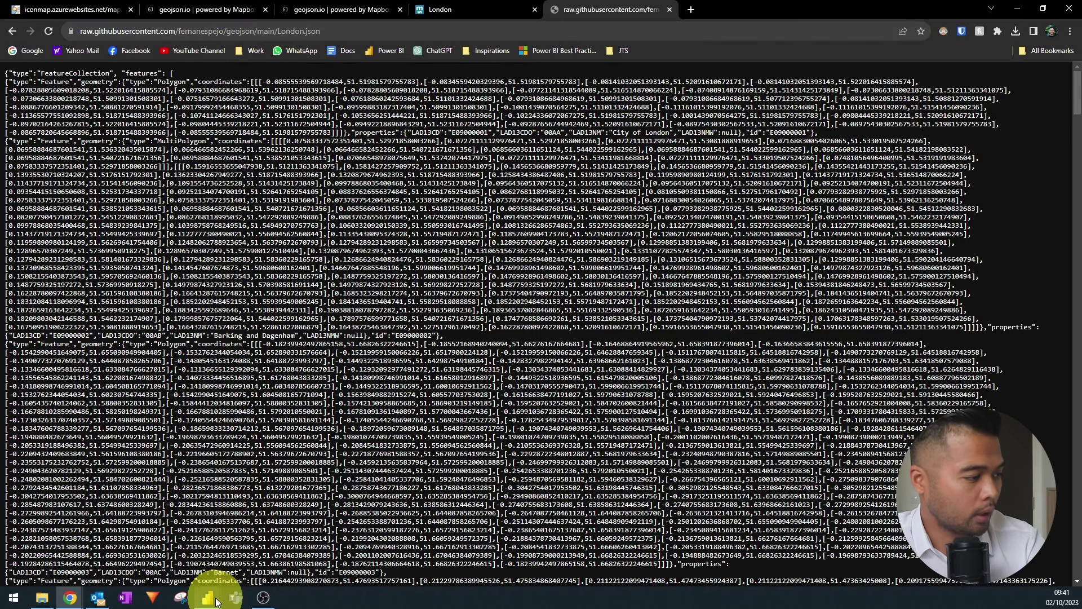
Switch to Power BI Desktop, add an Icon Map visual, and enlarge it in the right half of the report page
mouse_move(208, 596)
left_click(192, 572)
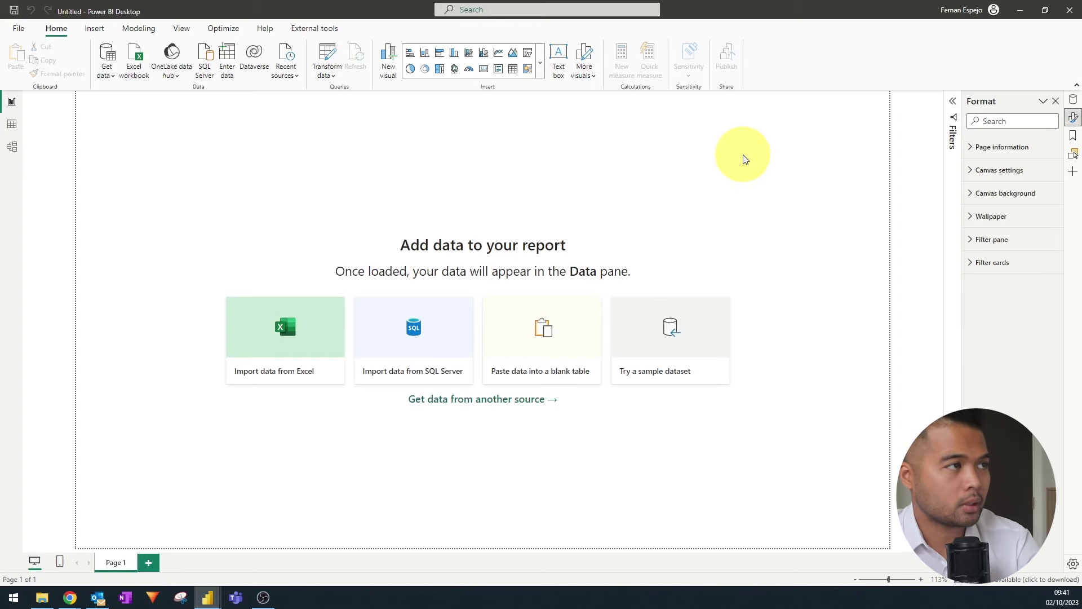
left_click(524, 72)
left_click_drag(197, 95, 674, 177)
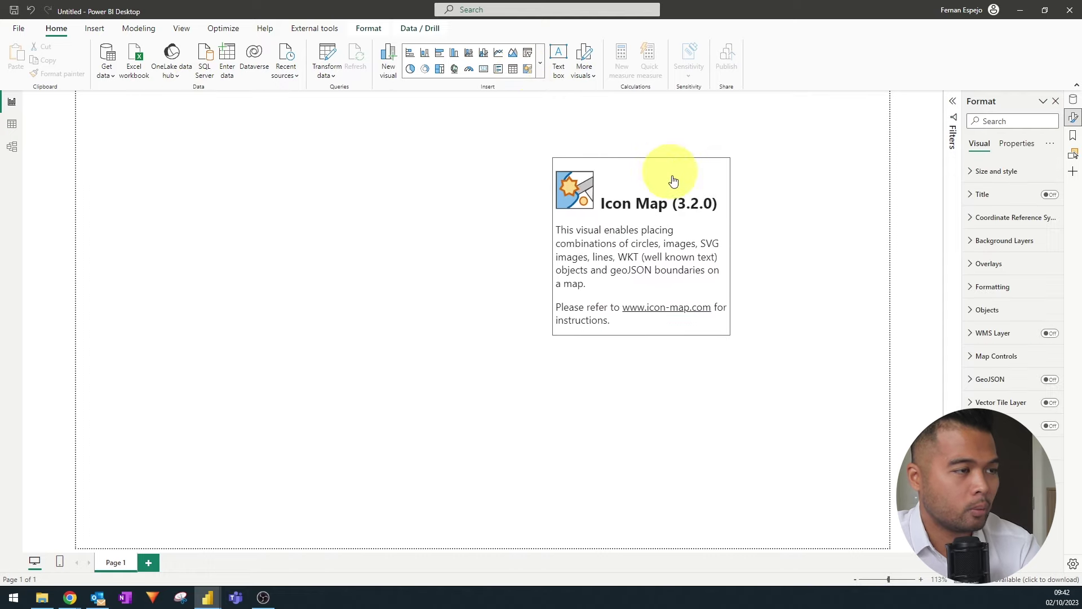
left_click_drag(729, 339, 869, 455)
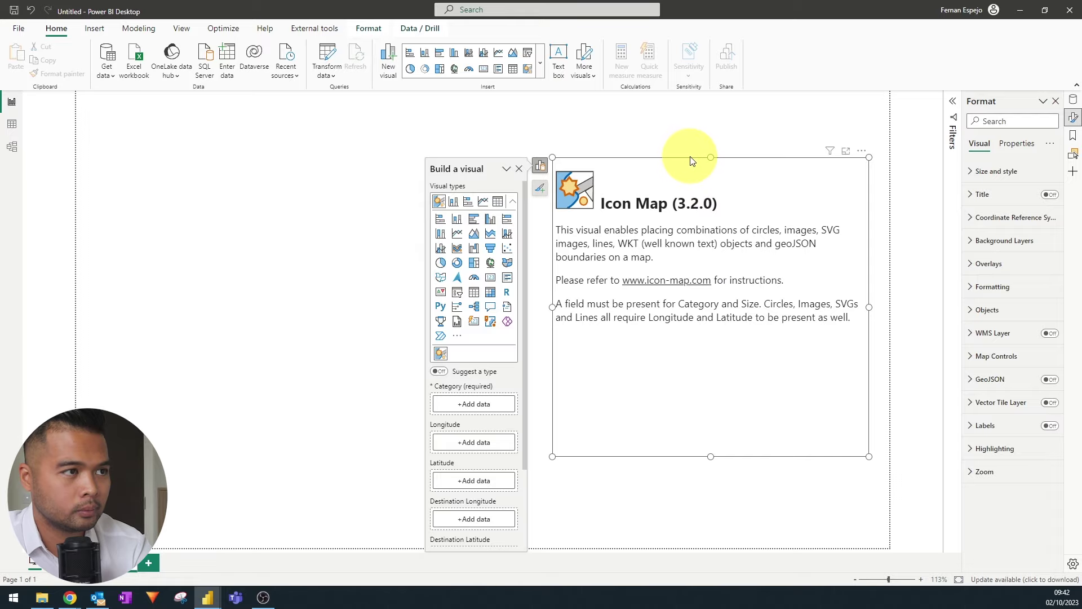
Expand the Icon Map's GeoJSON settings and move the visual to the top-right corner of the report page
left_click(1011, 383)
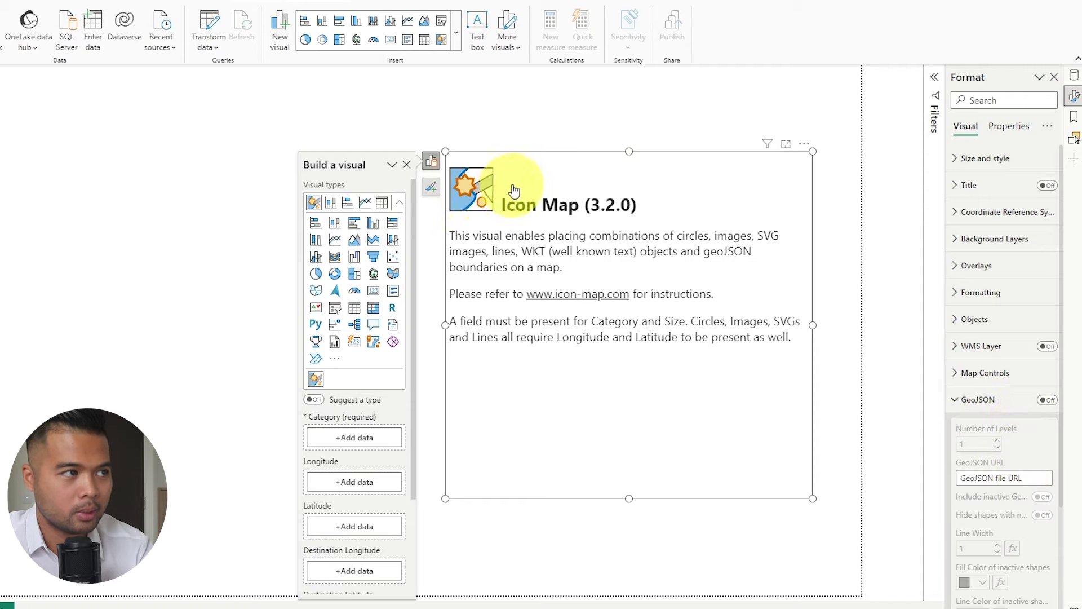
left_click_drag(517, 150, 580, 67)
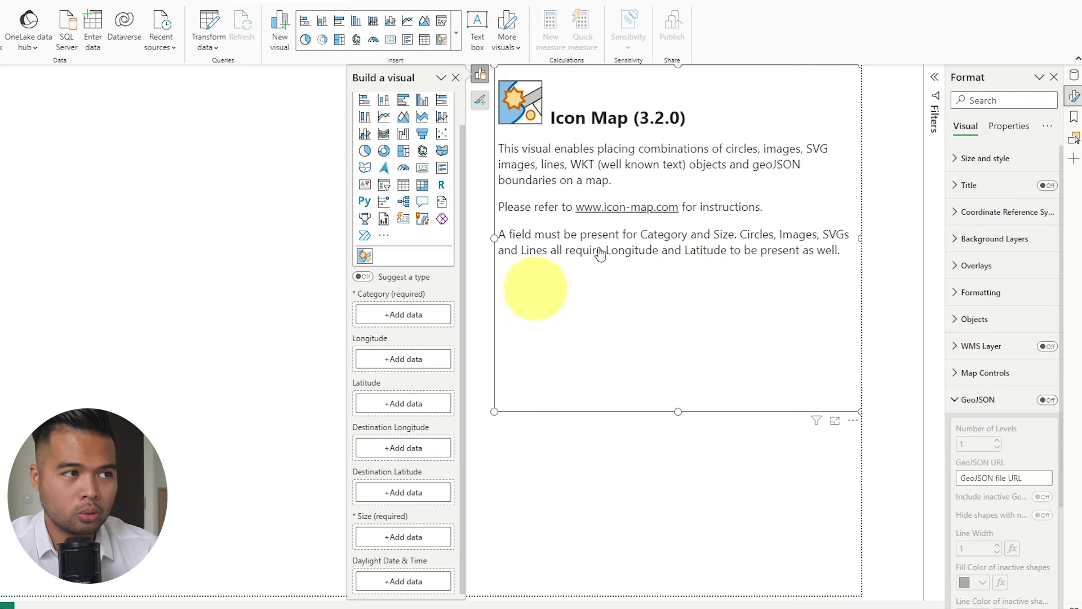
Import the London file from the Downloads folder as a JSON data source
left_click(1070, 80)
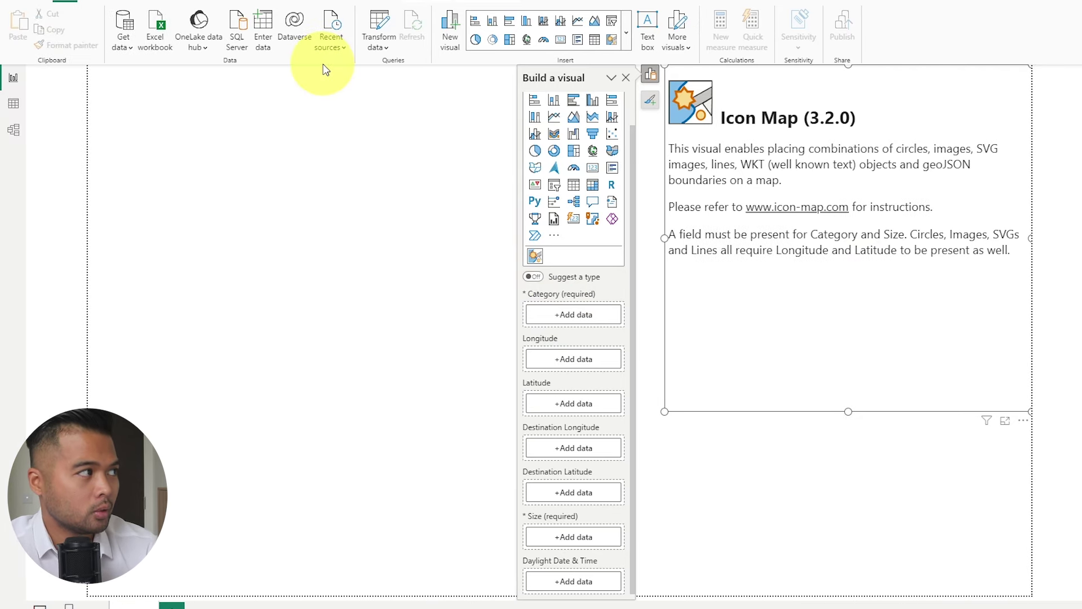
left_click(122, 44)
left_click(168, 334)
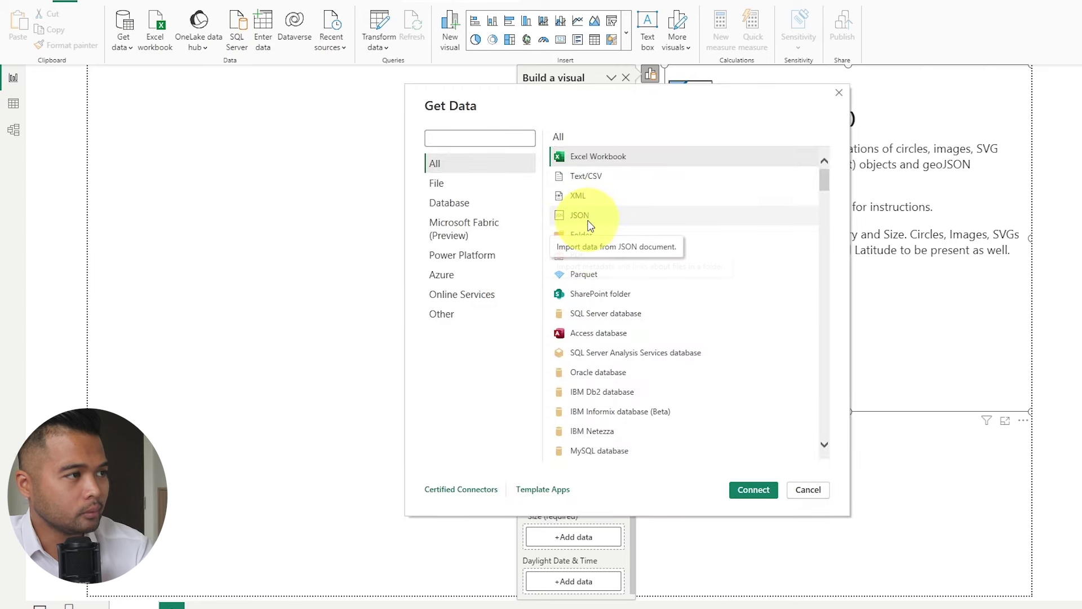
left_click(587, 223)
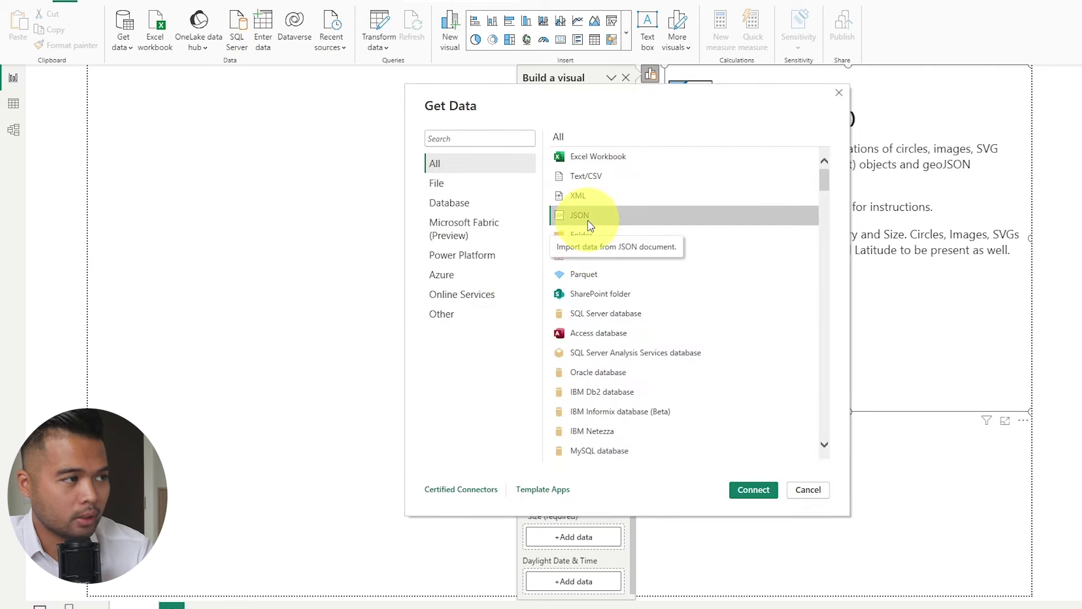
left_click(765, 490)
scroll(45, 79, "up", 10)
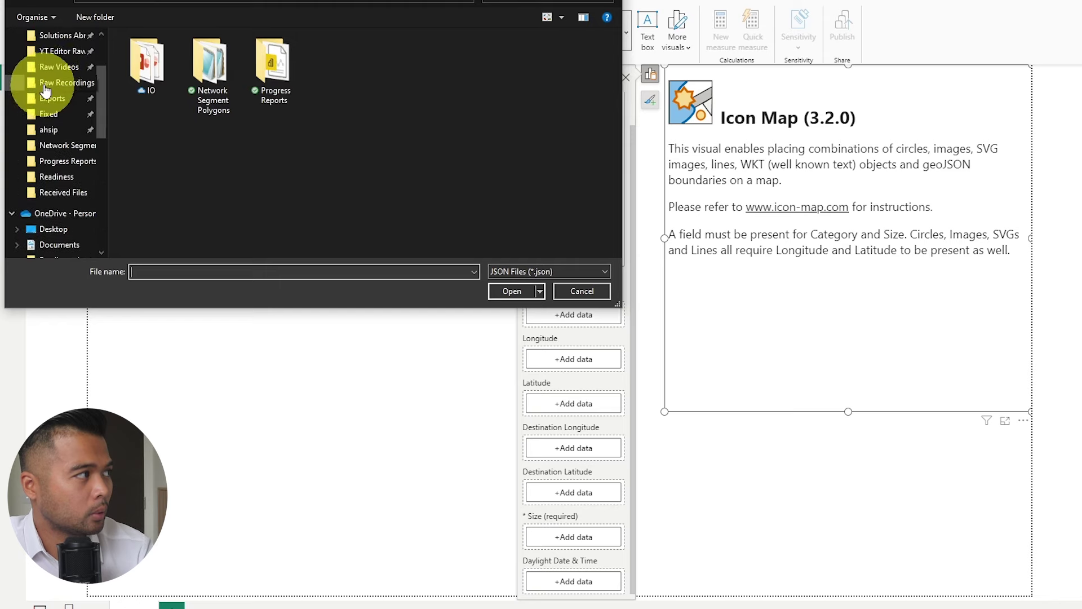
left_click(59, 77)
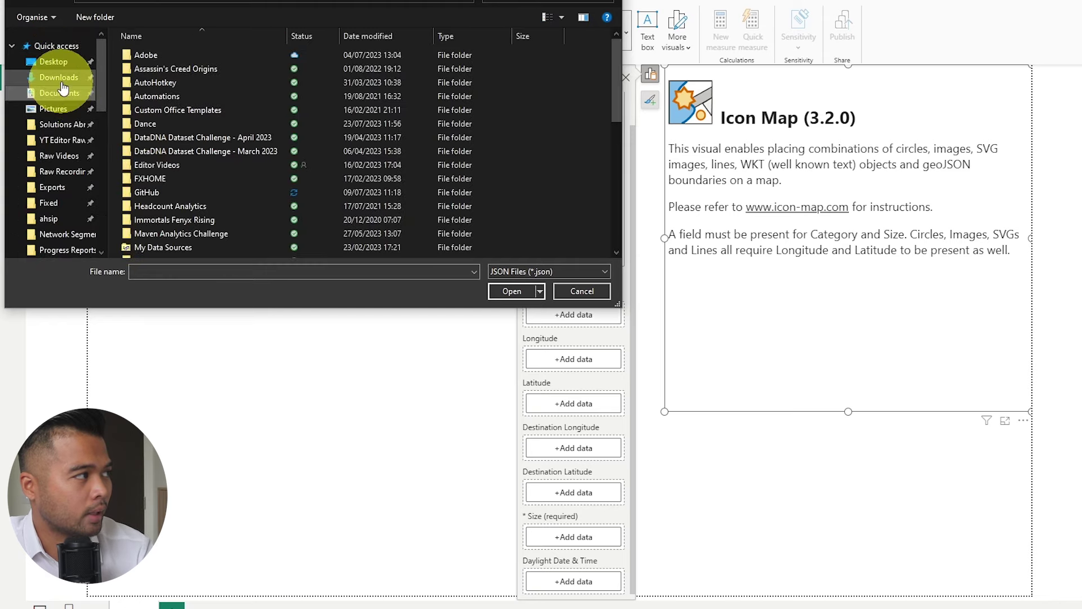
left_click(149, 69)
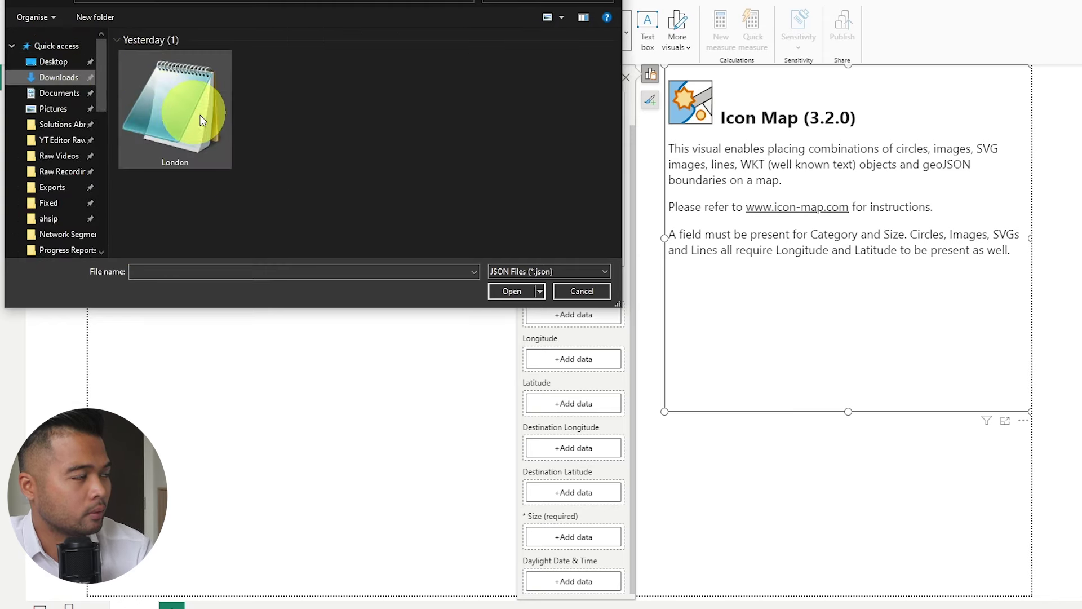
left_click(512, 291)
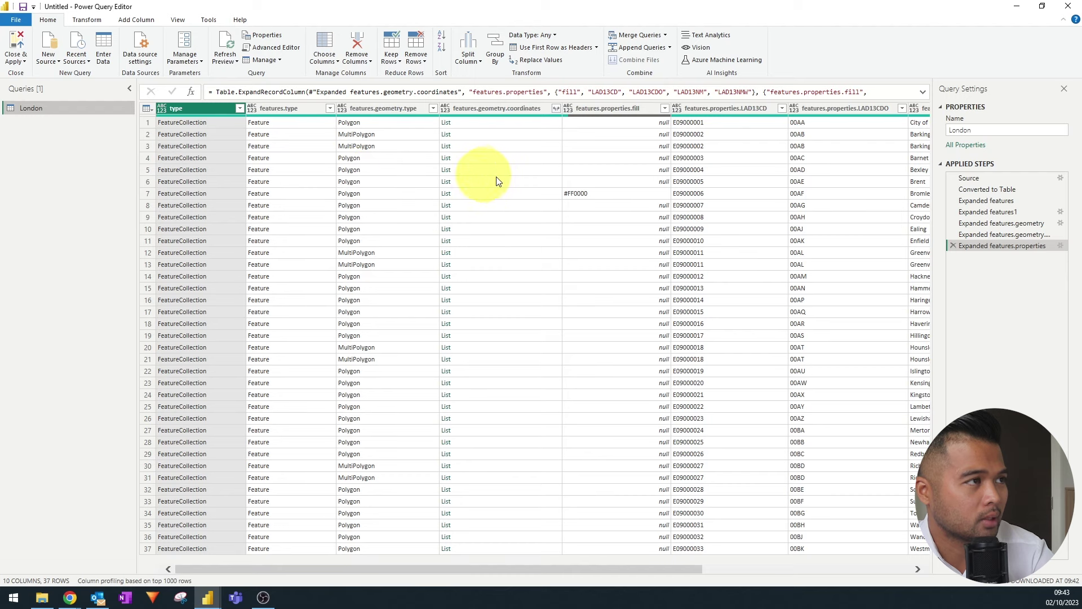
Remove all columns of the London query except features.properties.LAD13NM and features.id
left_click(527, 112)
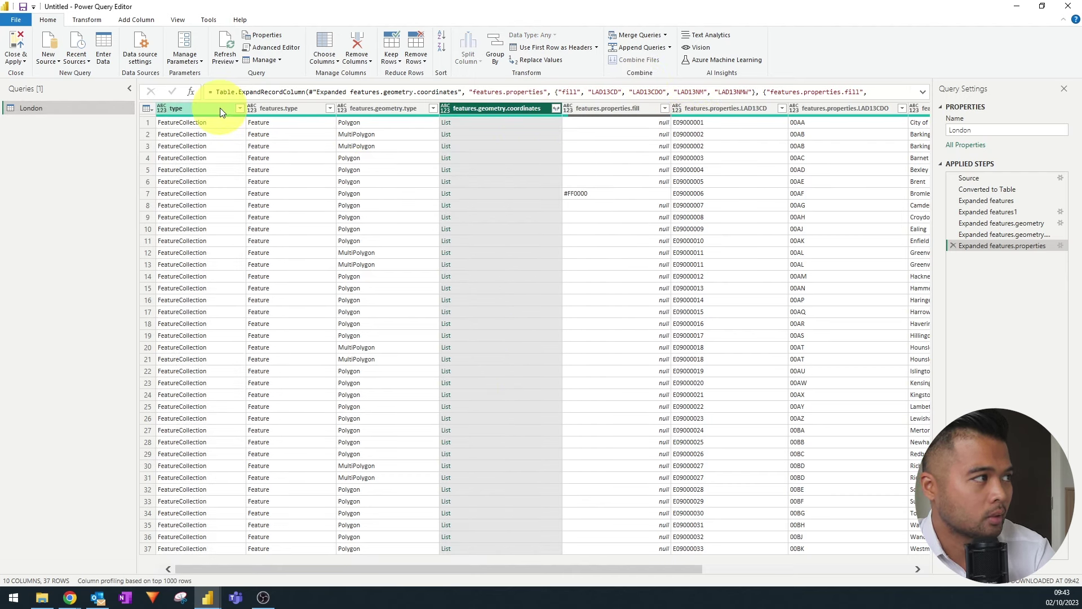
left_click_drag(666, 569, 836, 569)
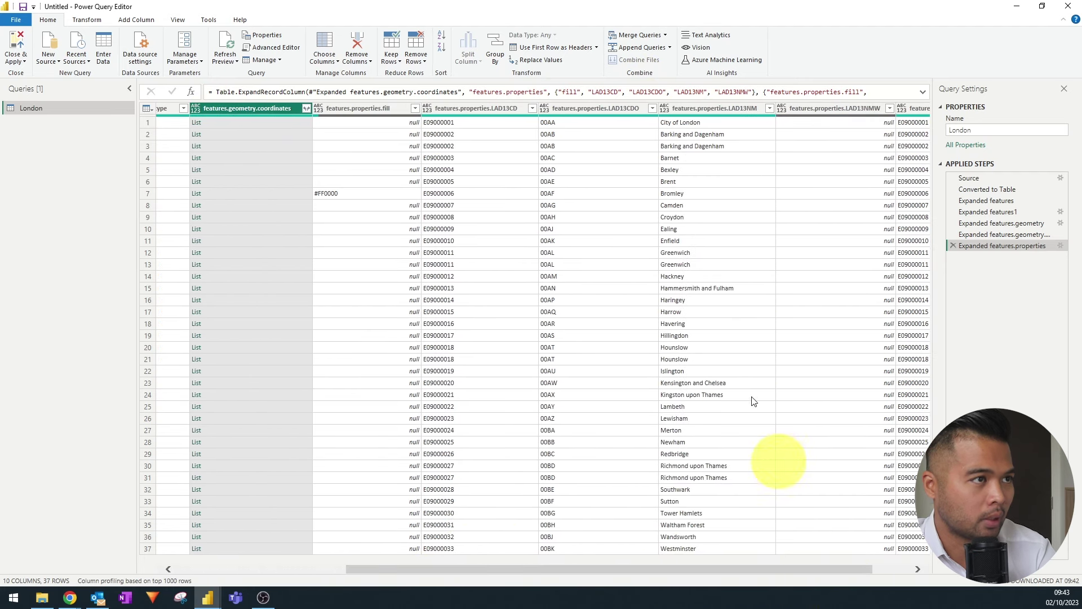
left_click(732, 108)
left_click_drag(753, 572, 795, 571)
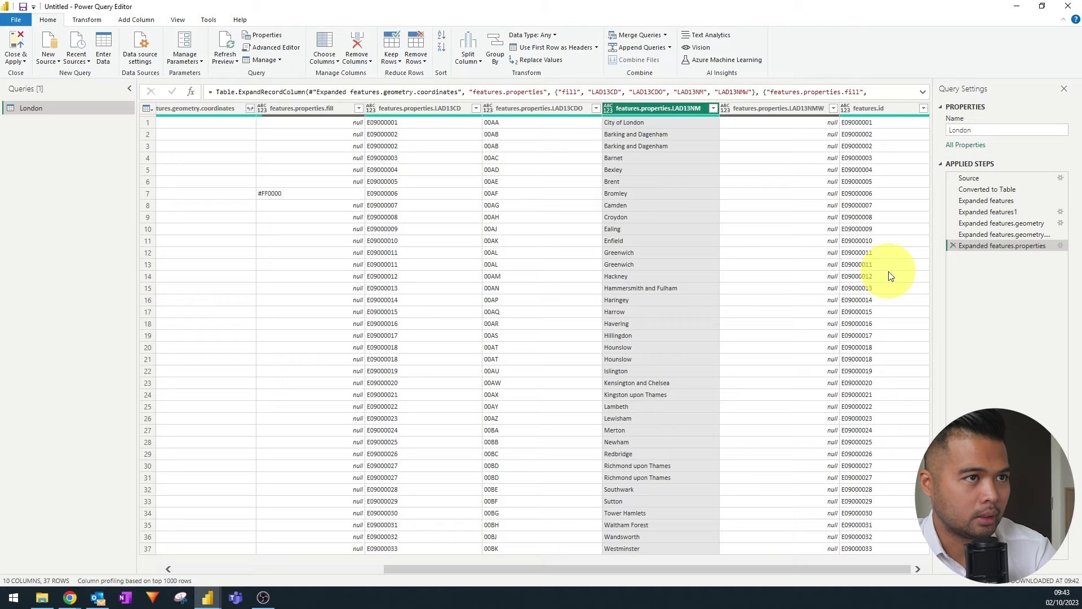
left_click_drag(729, 570, 394, 603)
left_click(882, 108)
right_click(883, 109)
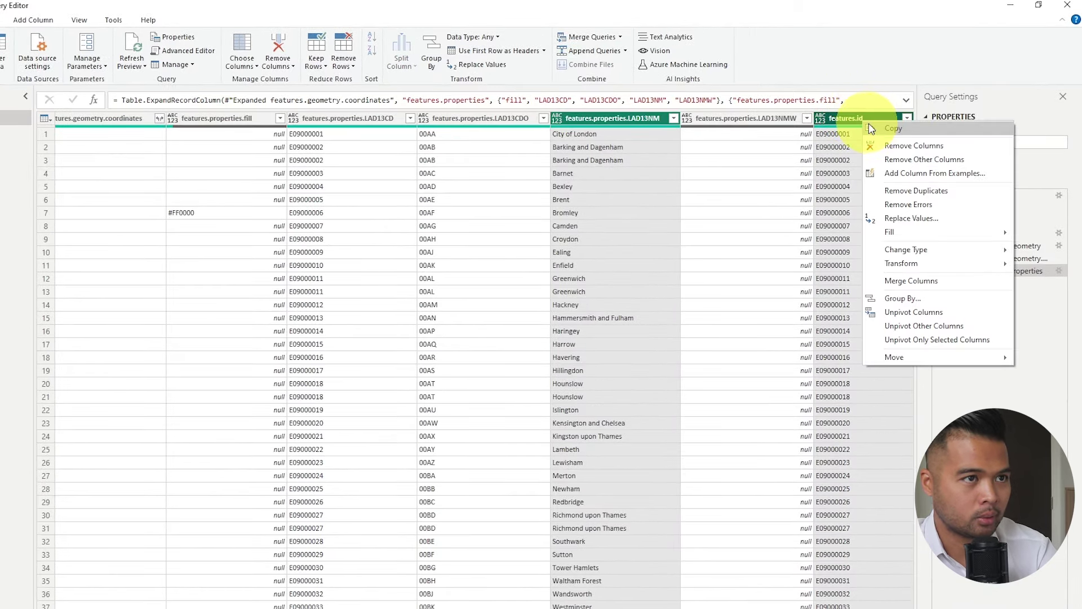
left_click(893, 160)
Rename the features.properties.LAD13NM column as Borough and the features.id column as ID
left_click(213, 119)
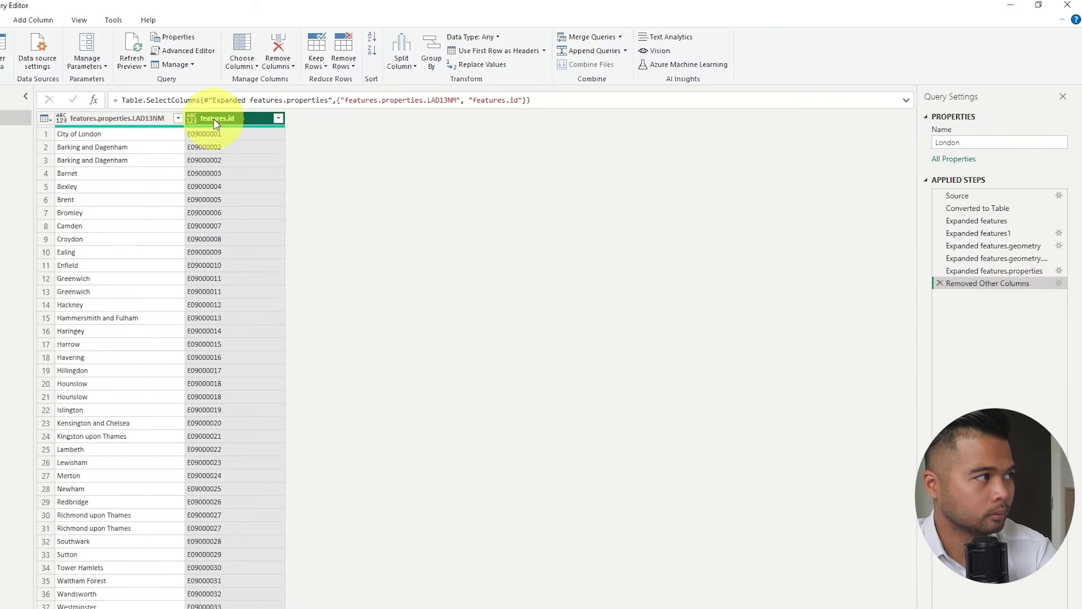
left_click(79, 121)
double_click(79, 120)
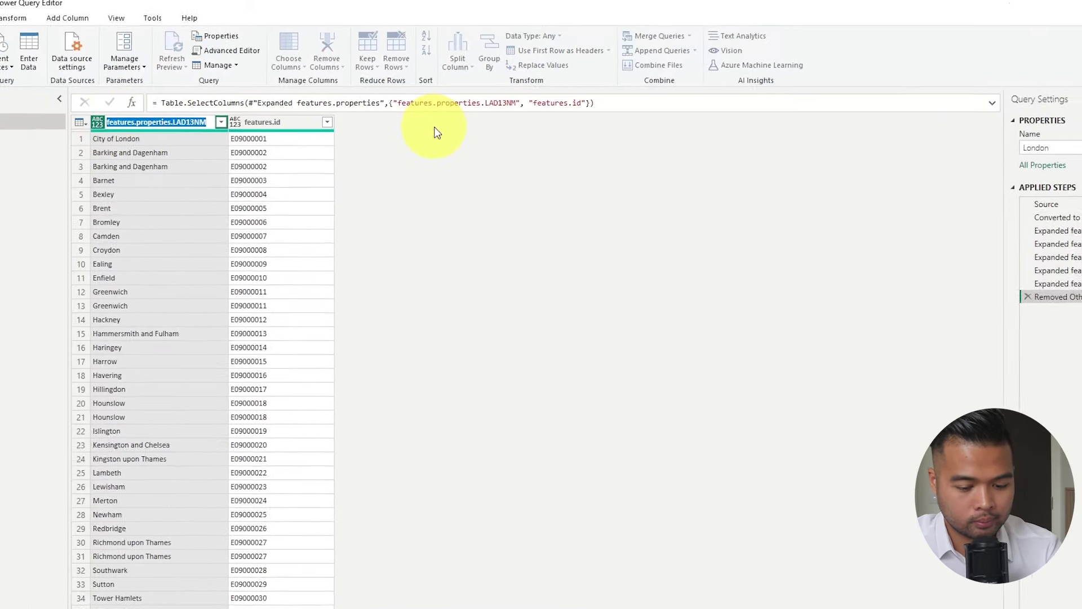
type("Borough")
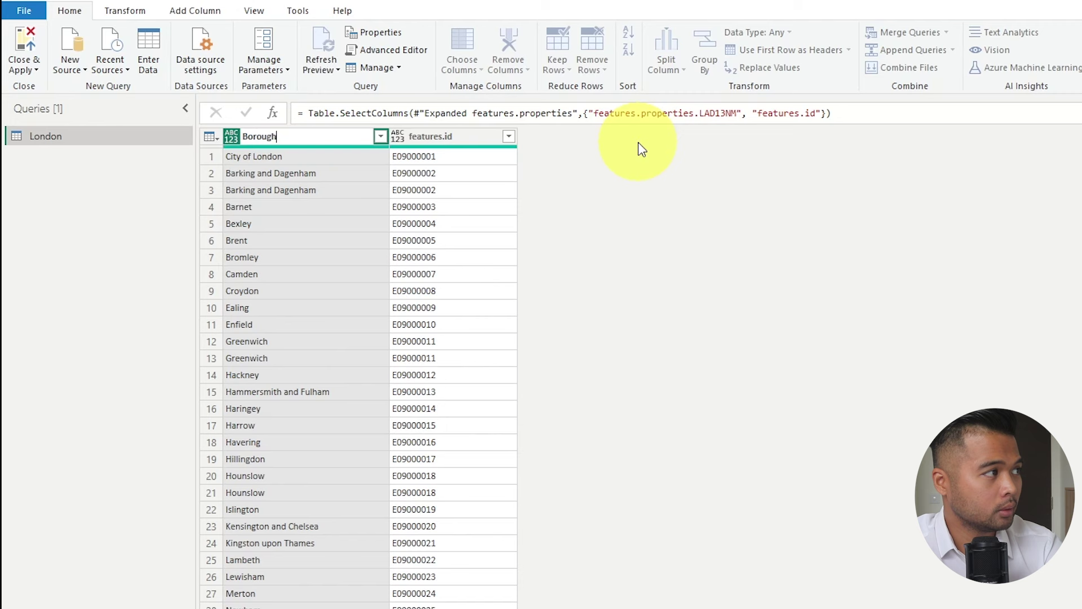
key("Return")
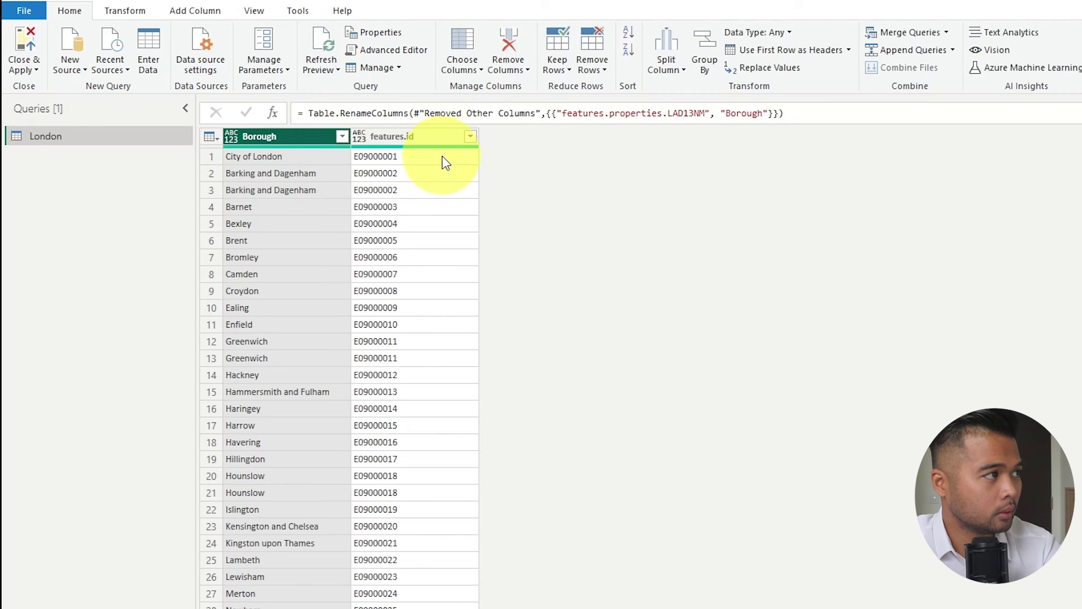
double_click(450, 138)
type("ID")
key("Return")
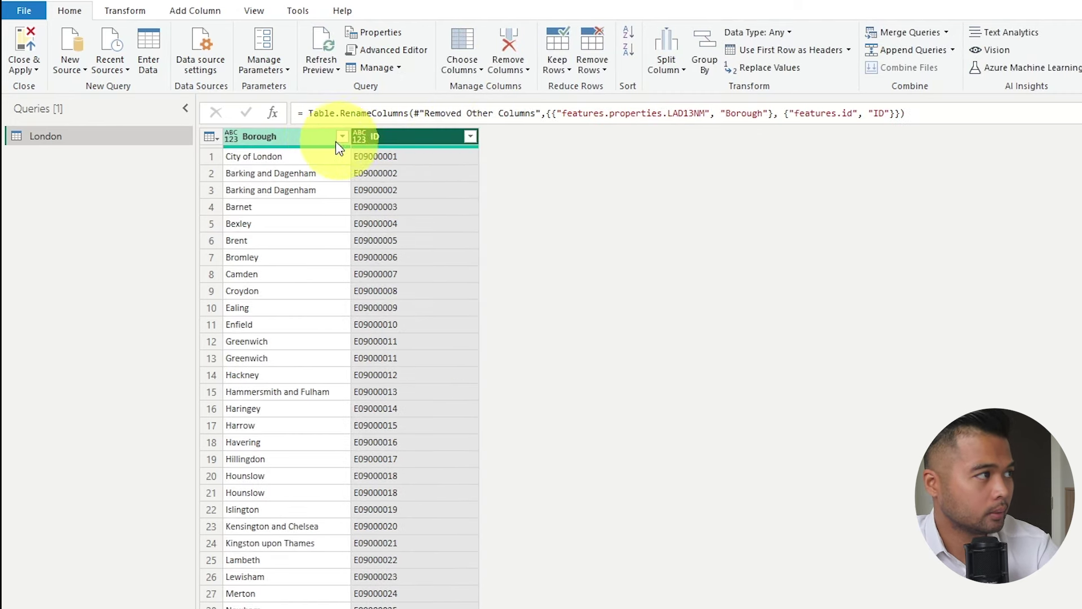
Detect the data types of the Borough and ID columns, and apply the query to the report
left_click(315, 137, "shift")
left_click(124, 10)
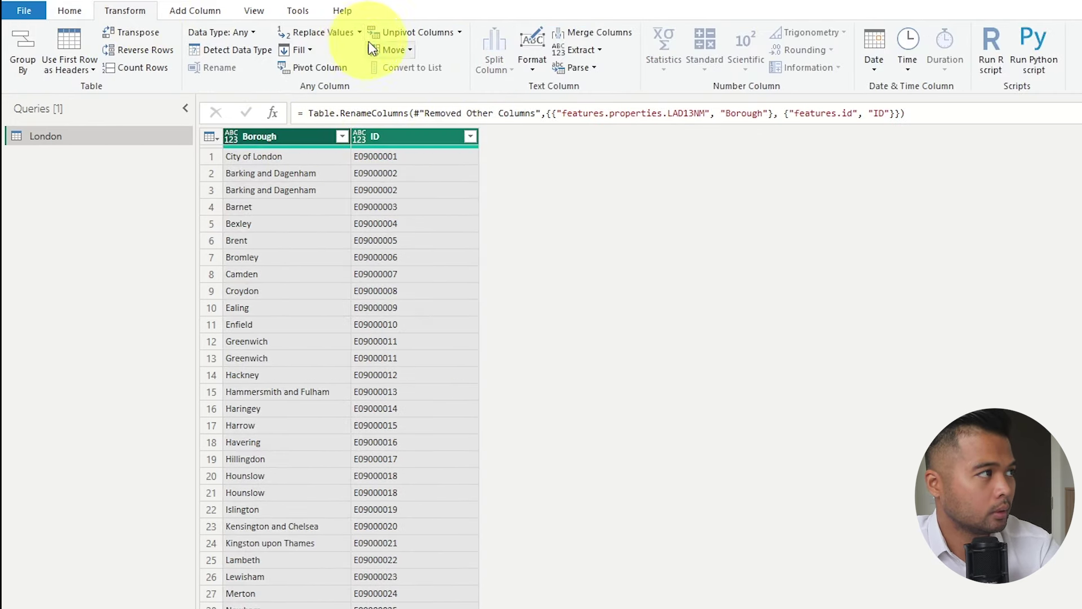
left_click(217, 49)
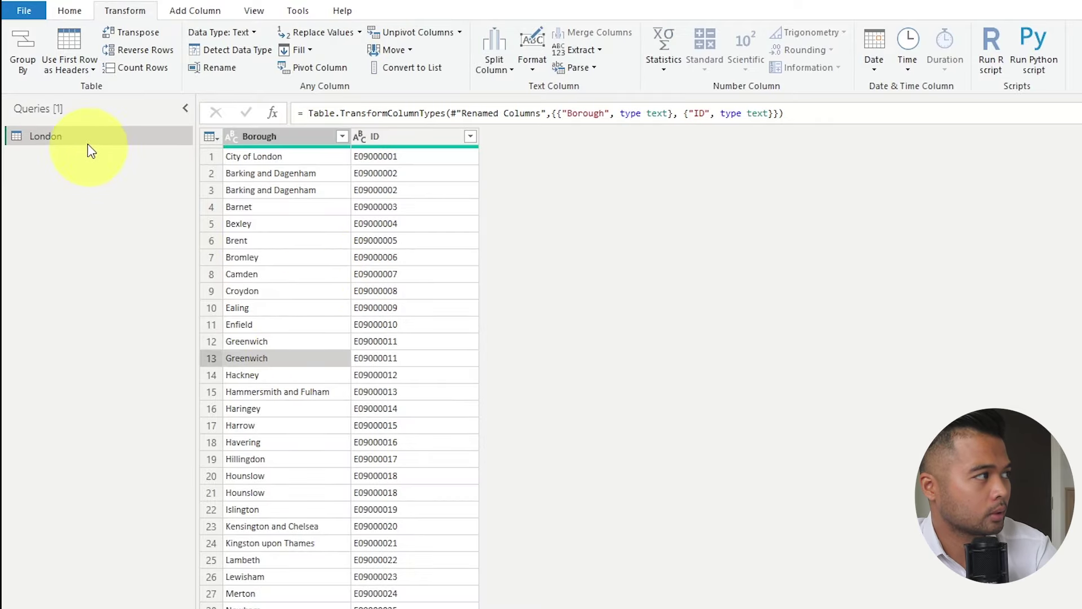
left_click(63, 15)
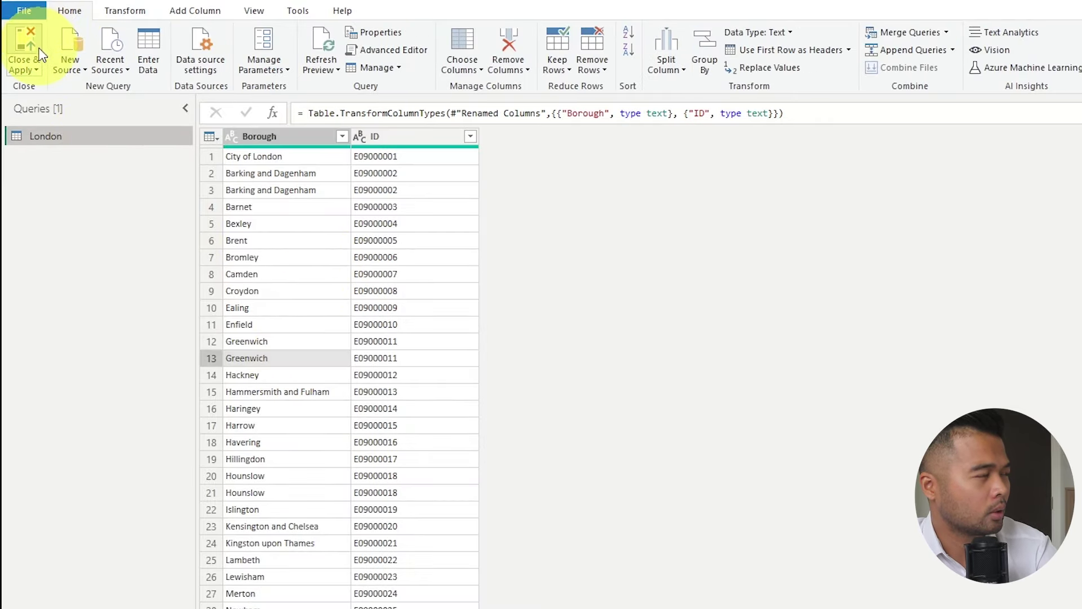
left_click(26, 50)
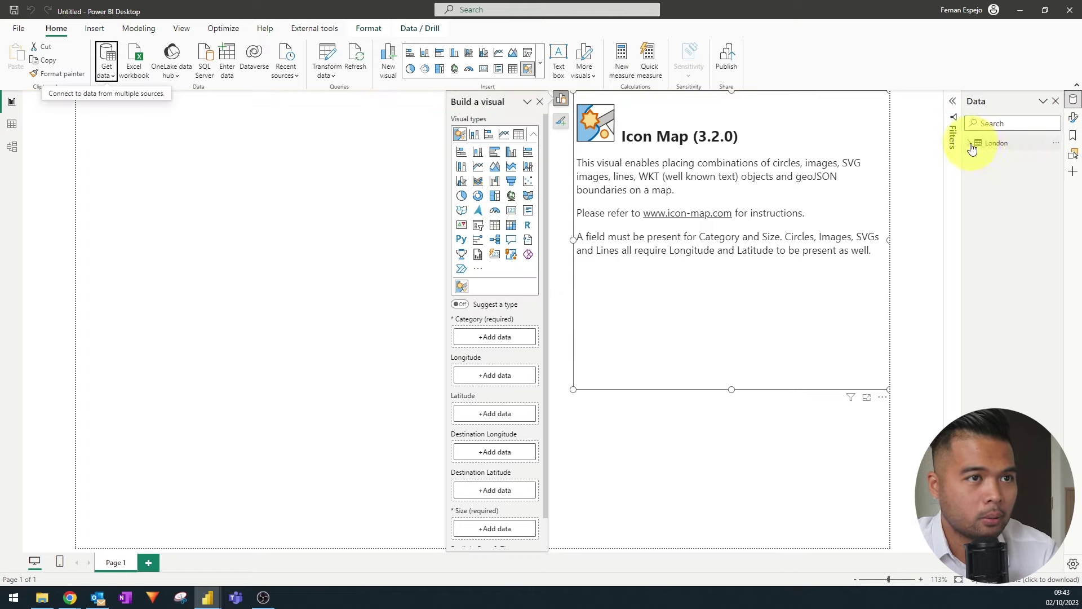
Assign the London table's ID field to the Icon Map's Category, and its count to Size
left_click(970, 143)
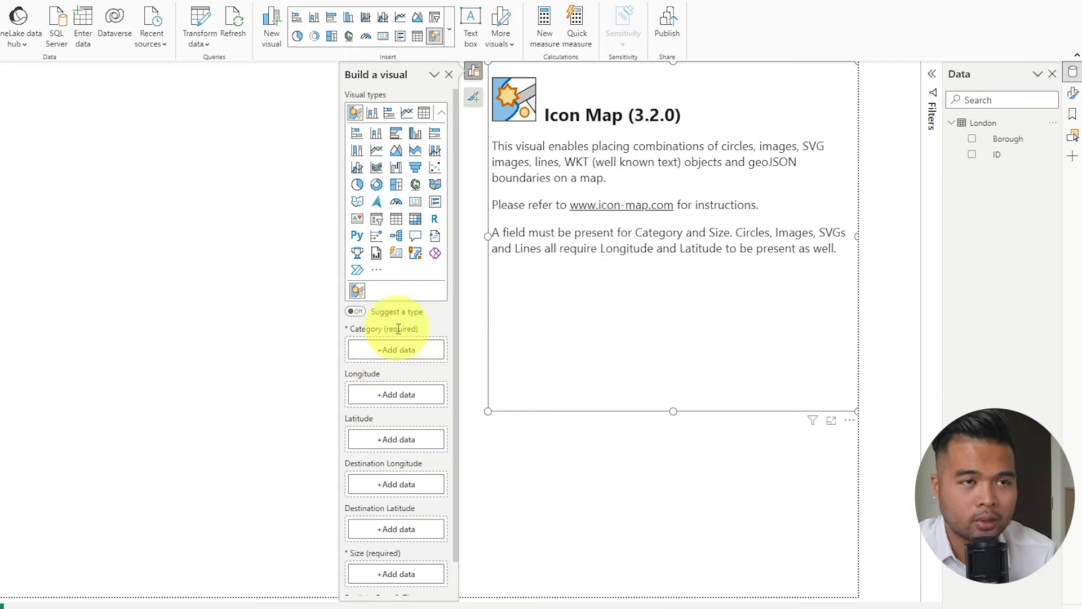
left_click_drag(1004, 162, 392, 356)
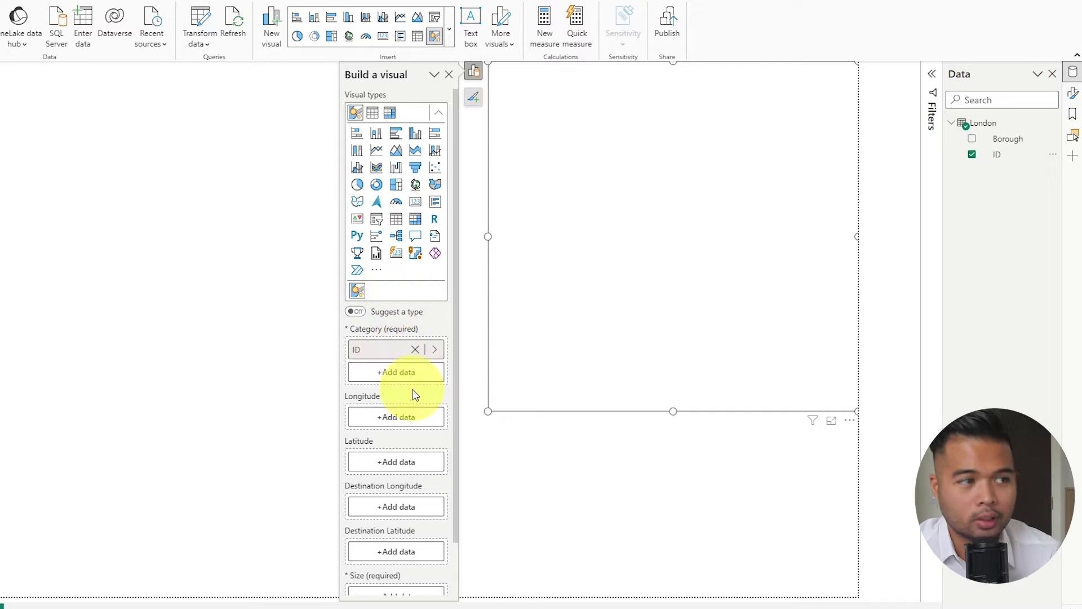
scroll(415, 394, "down", 1)
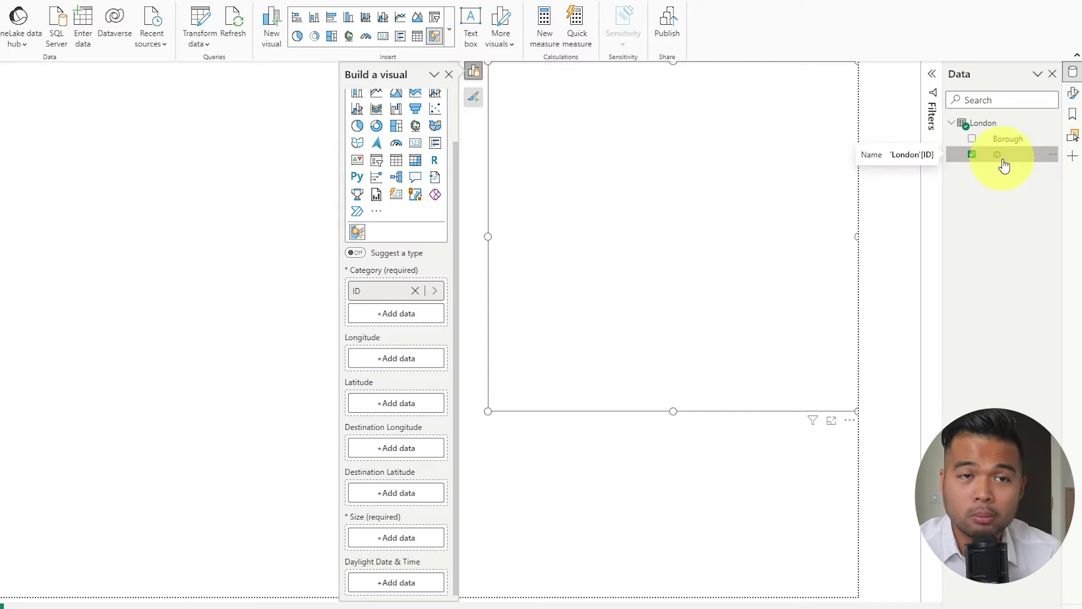
left_click_drag(1003, 165, 414, 540)
scroll(418, 517, "down", 2)
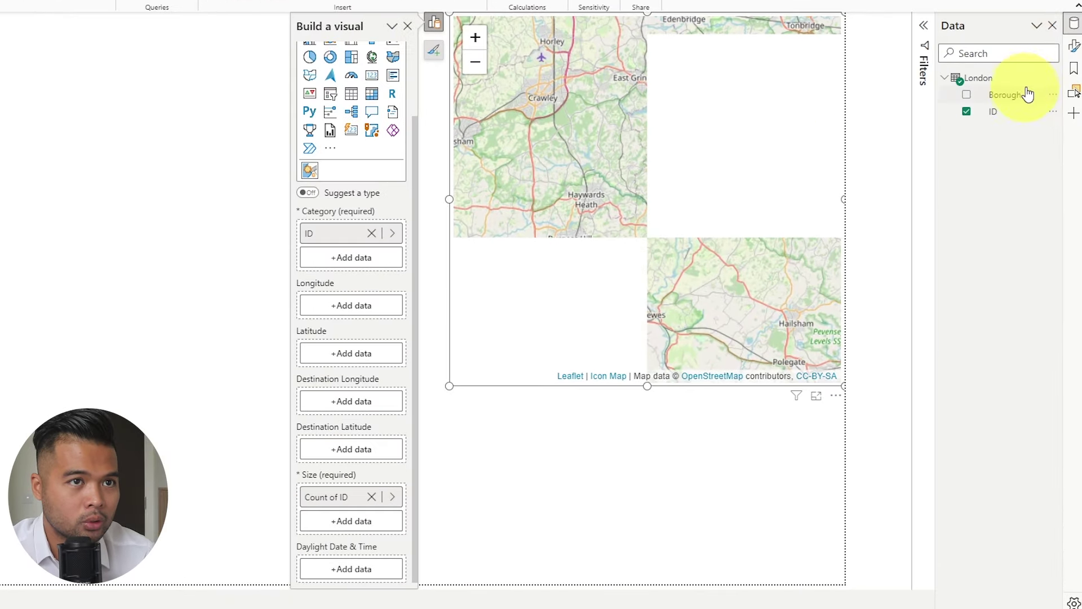
Turn on the Icon Map's GeoJSON layer and check the borough shapes by selecting one on the map
left_click(1073, 46)
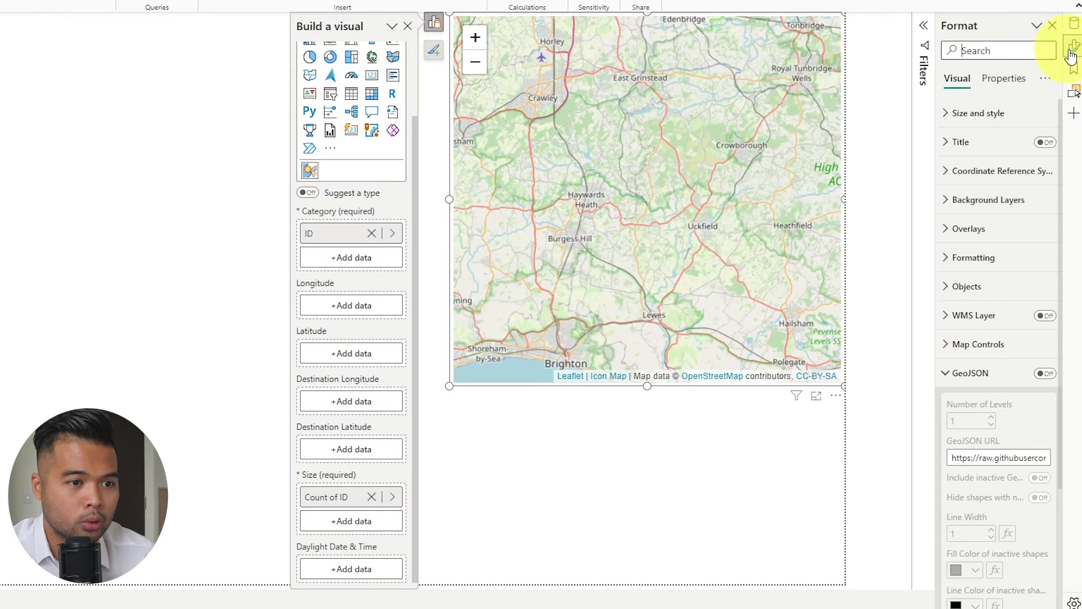
left_click(1042, 375)
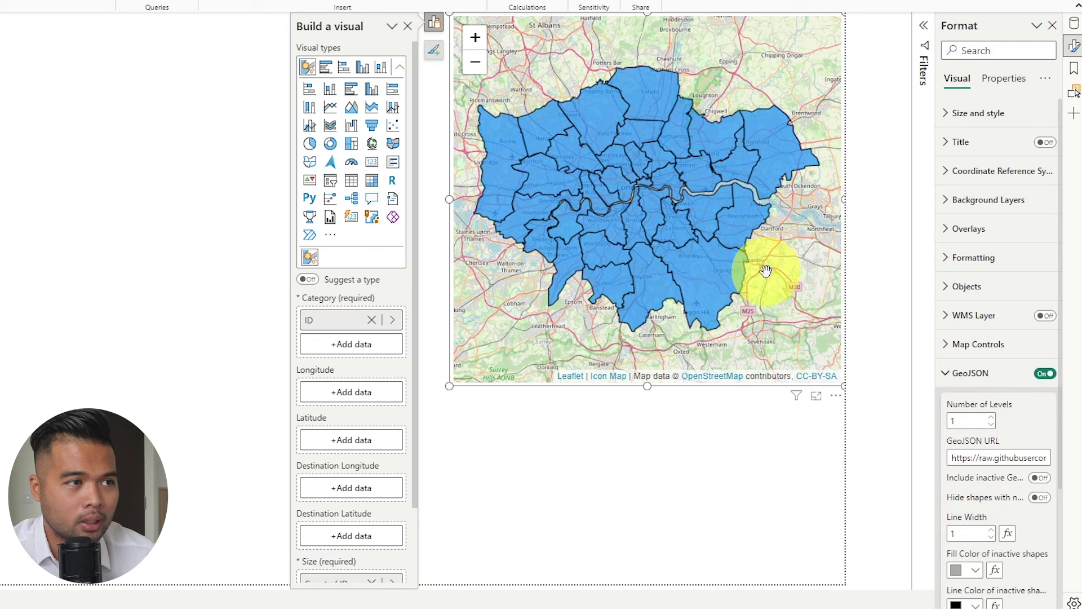
left_click_drag(778, 281, 783, 303)
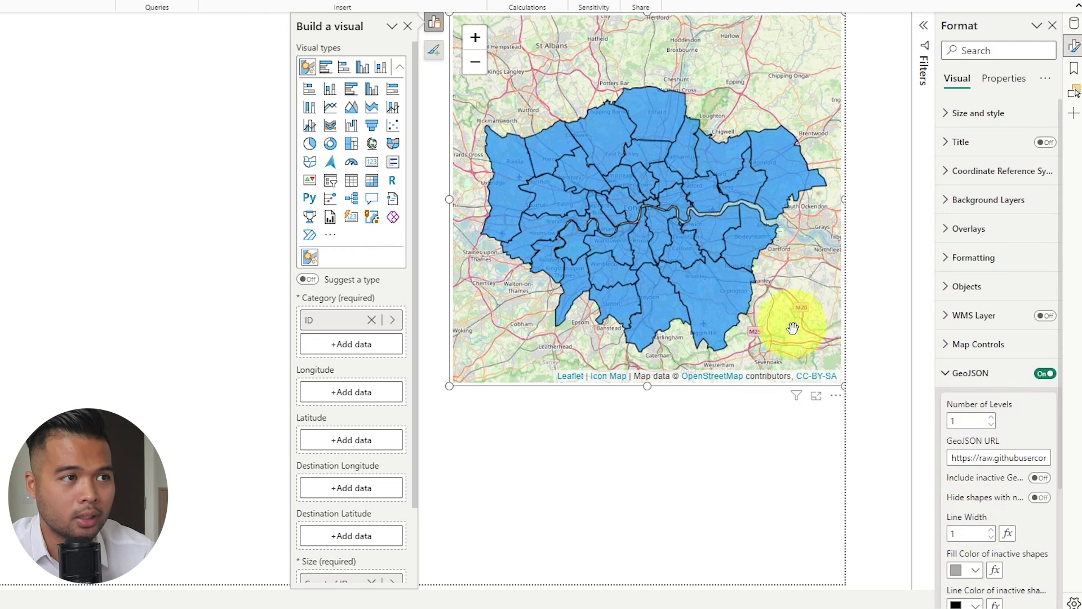
left_click(761, 253)
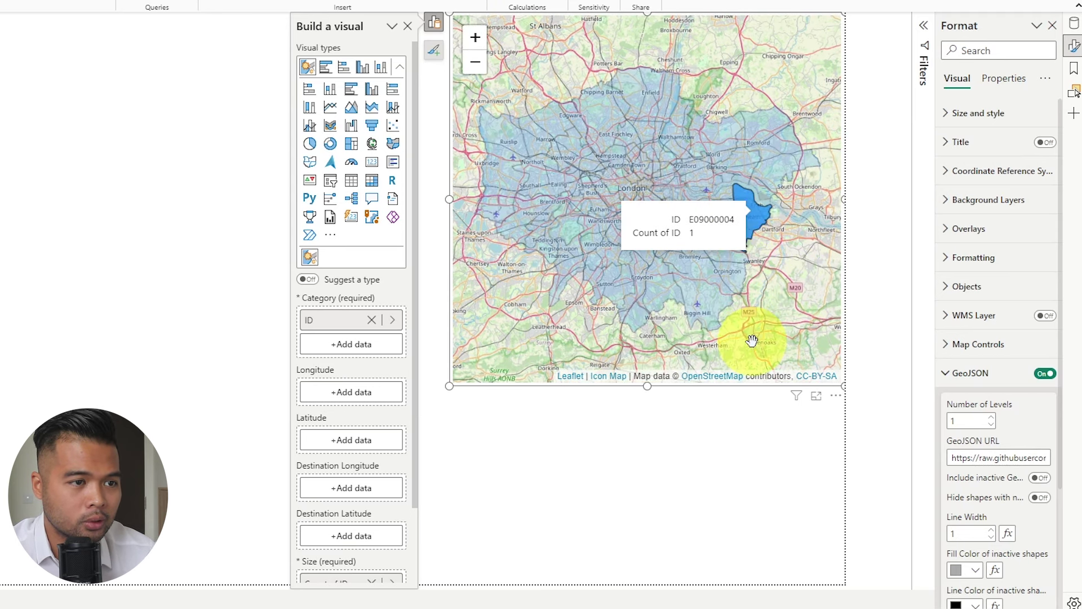
scroll(1020, 513, "down", 3)
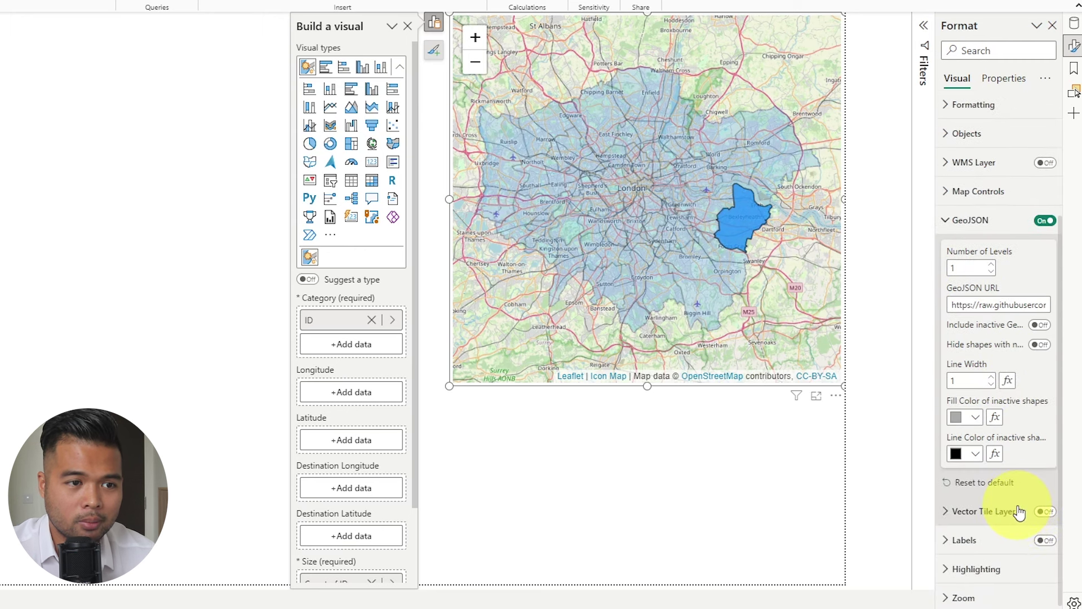
scroll(966, 302, "up", 2)
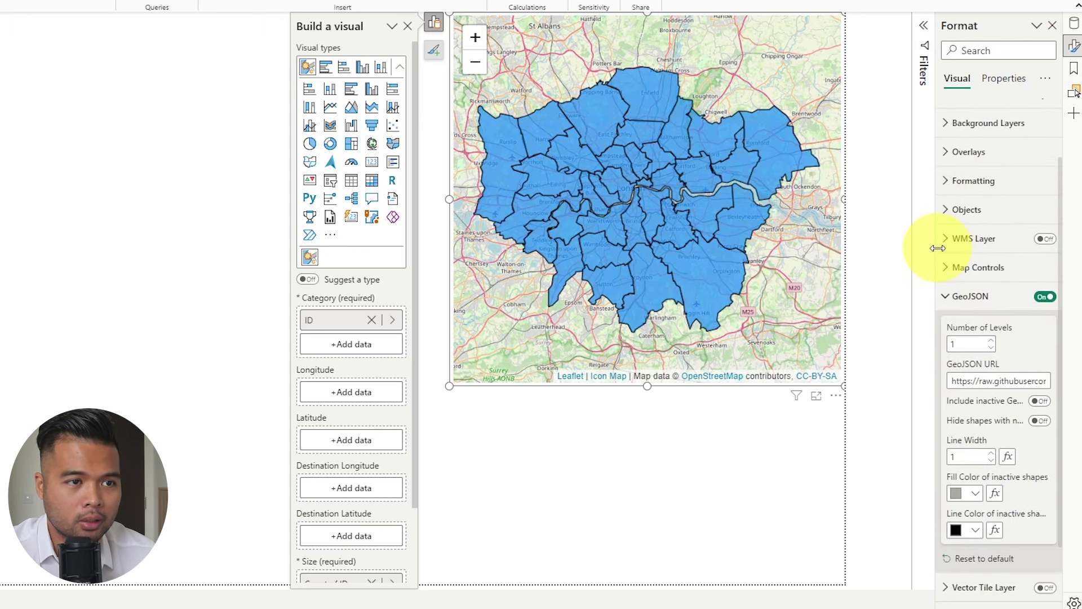
Widen the format settings area and turn on the inclusion of inactive GeoJSON shapes
left_click_drag(937, 248, 901, 250)
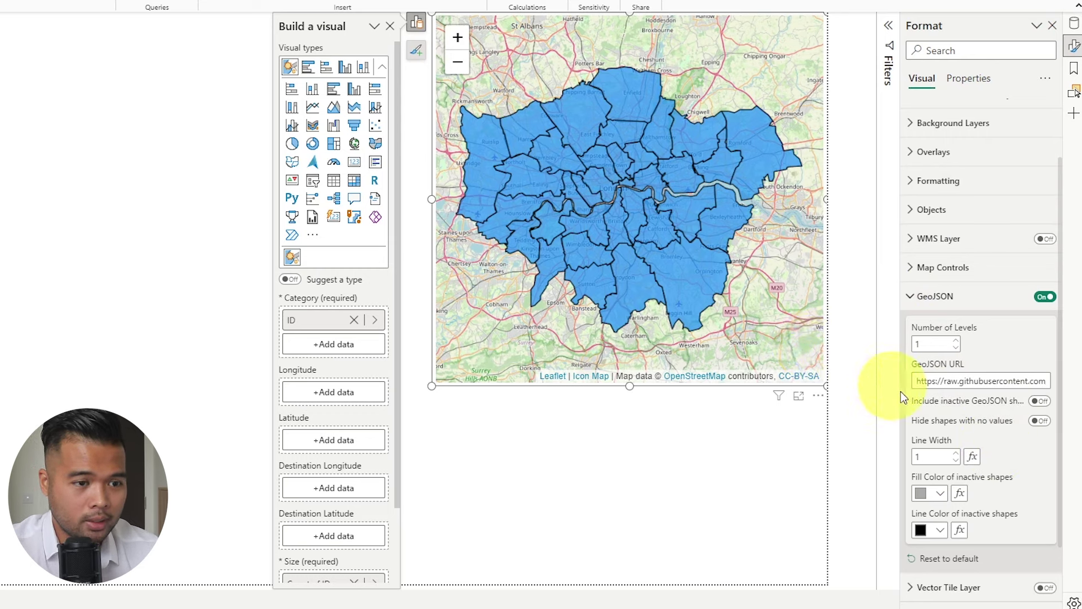
scroll(944, 420, "down", 2)
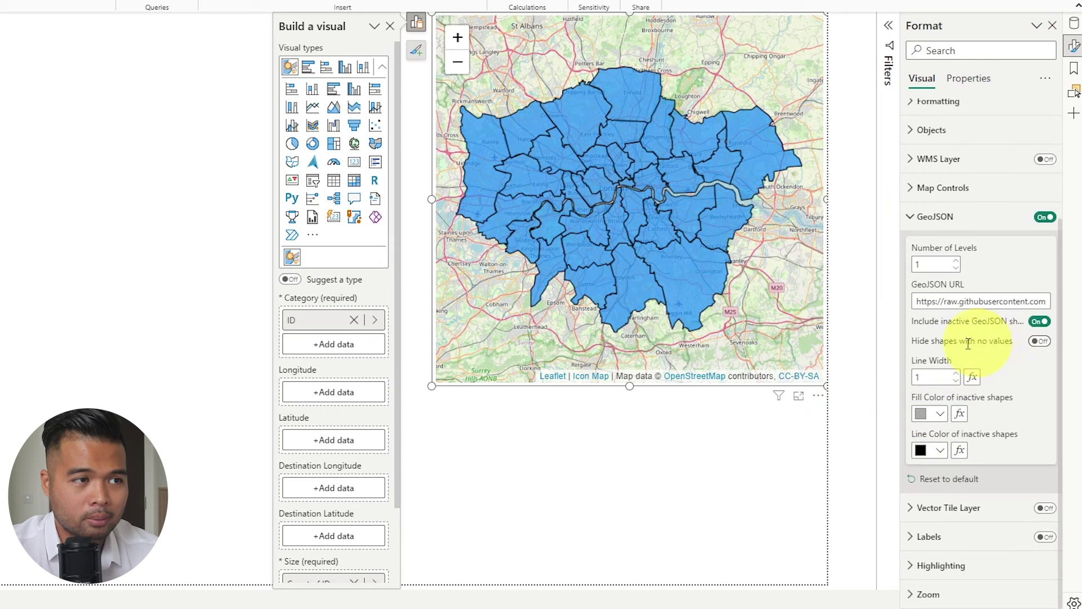
mouse_move(762, 179)
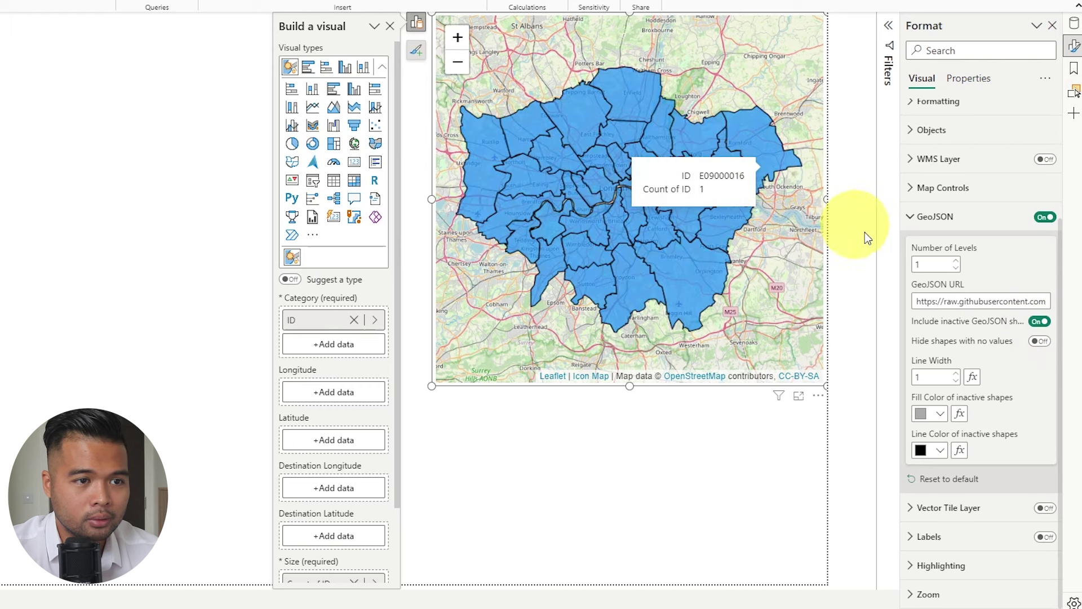
Turn on hiding of shapes with no values in the map's GeoJSON settings and deselect the map
left_click(1039, 340)
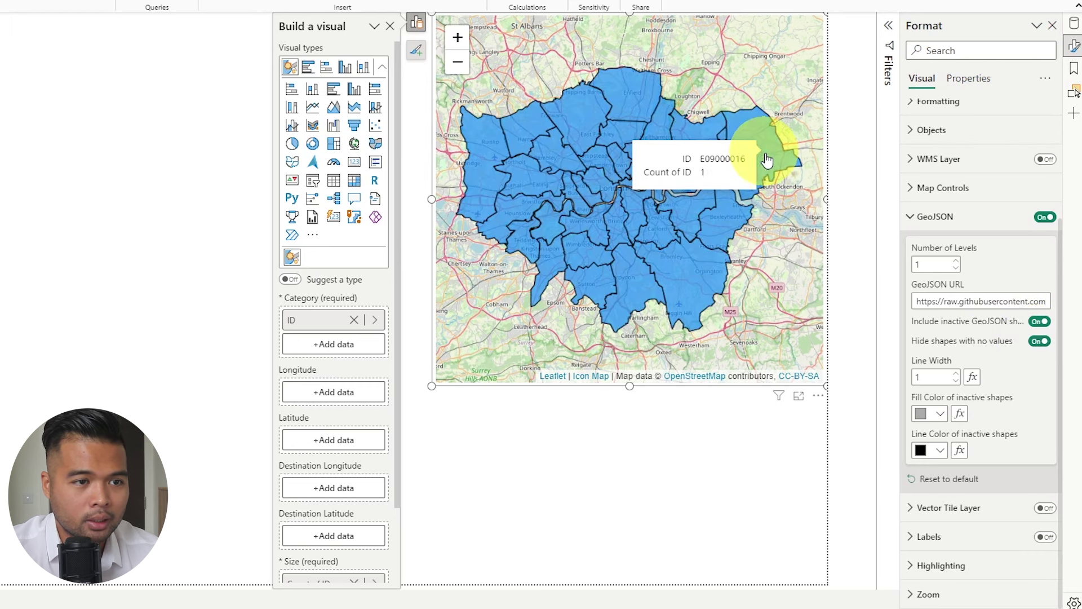
left_click(787, 479)
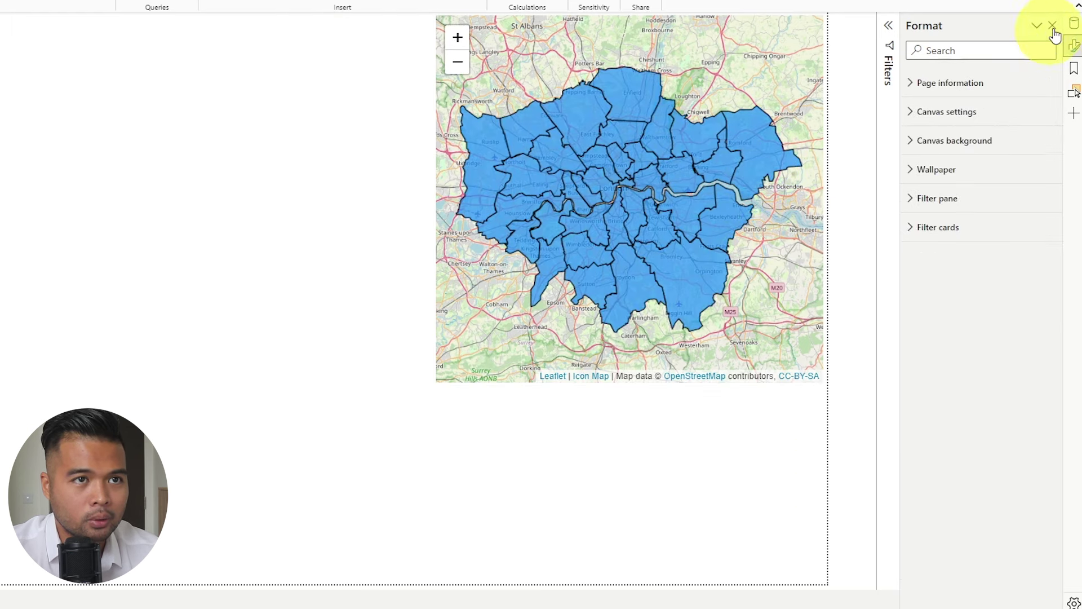
Add the London table's Borough field beside the map, narrow the new visual, and convert it to a slicer
left_click(1074, 23)
left_click_drag(1005, 95, 333, 172)
left_click_drag(6, 203, 190, 200)
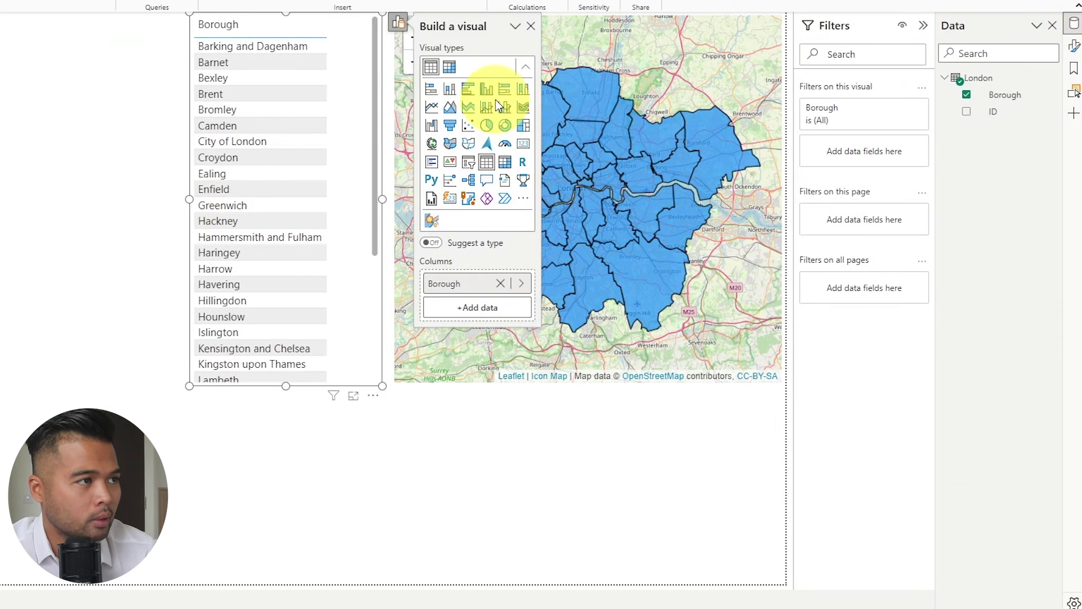
left_click(468, 162)
Test the Borough slicer by filtering the map to Barnet and to Bexley
left_click(79, 218)
left_click(248, 74)
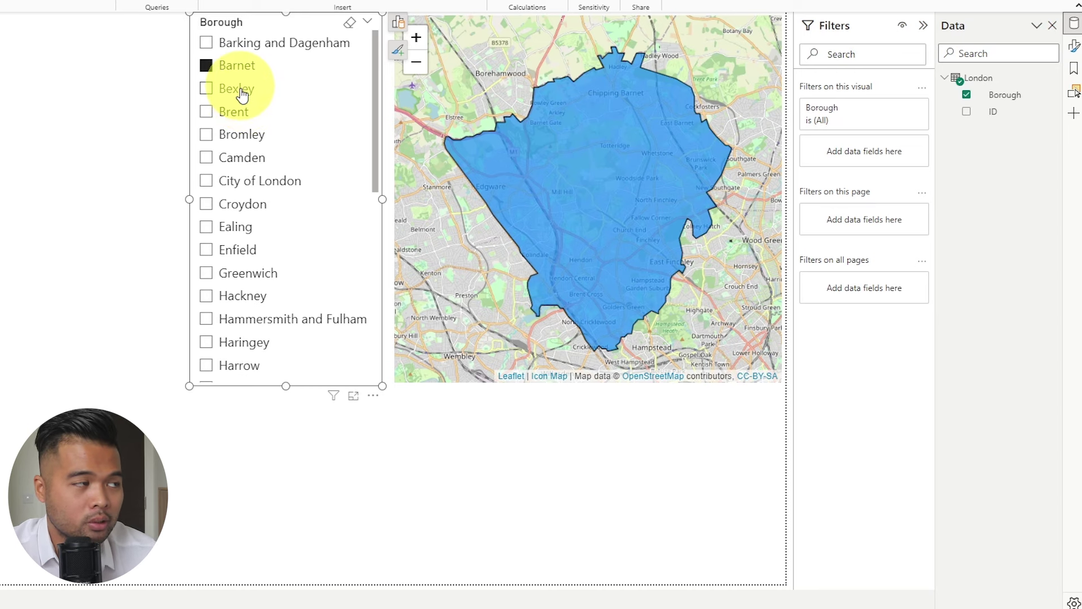
left_click(242, 91)
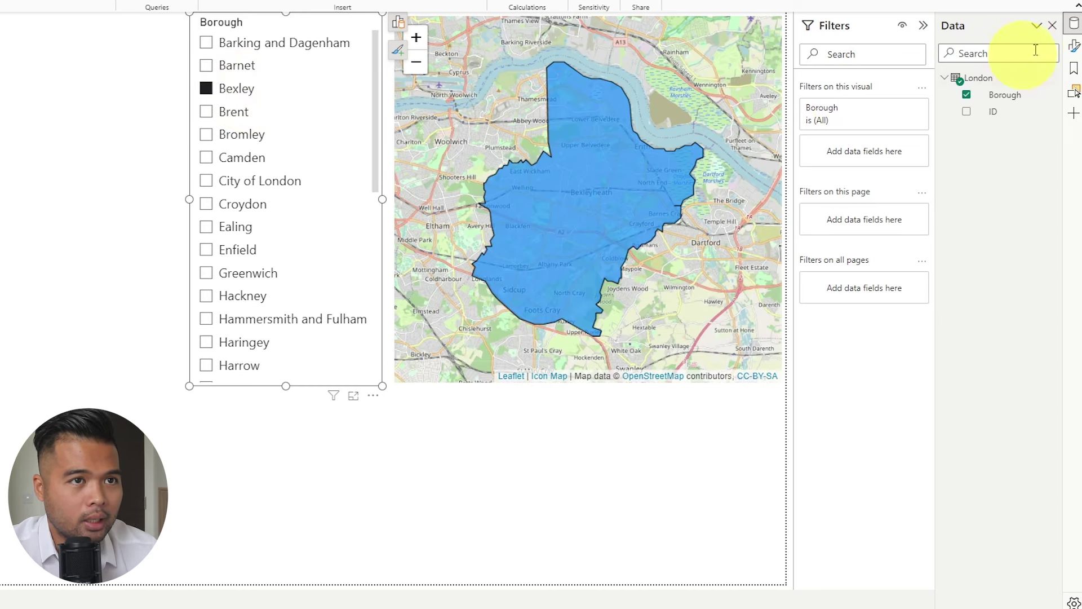
Turn on labels for the Icon Map and expand their settings
left_click(679, 51)
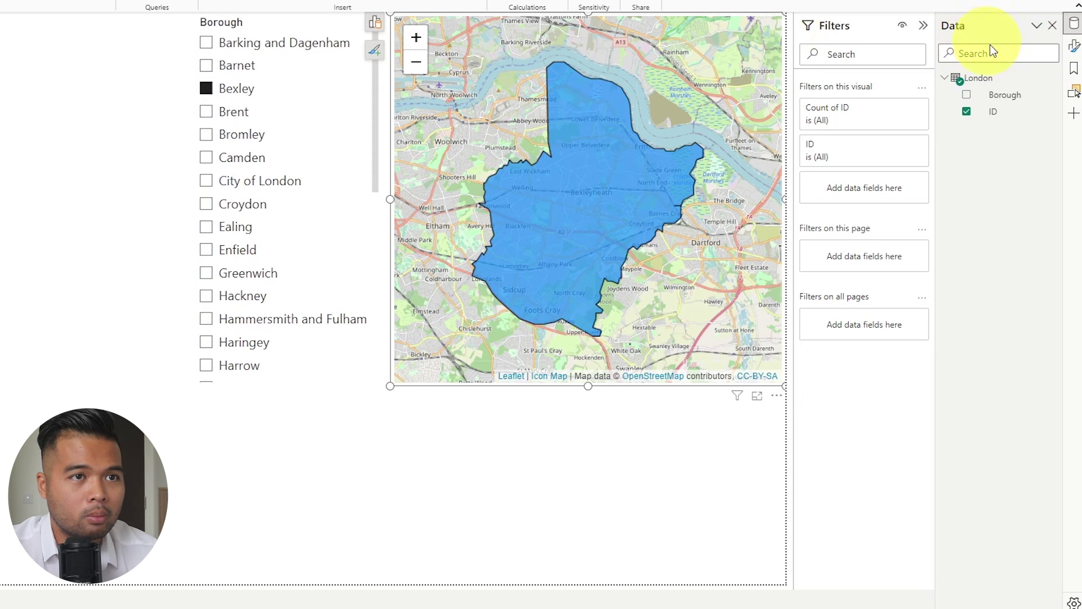
left_click(1069, 48)
scroll(1014, 367, "down", 4)
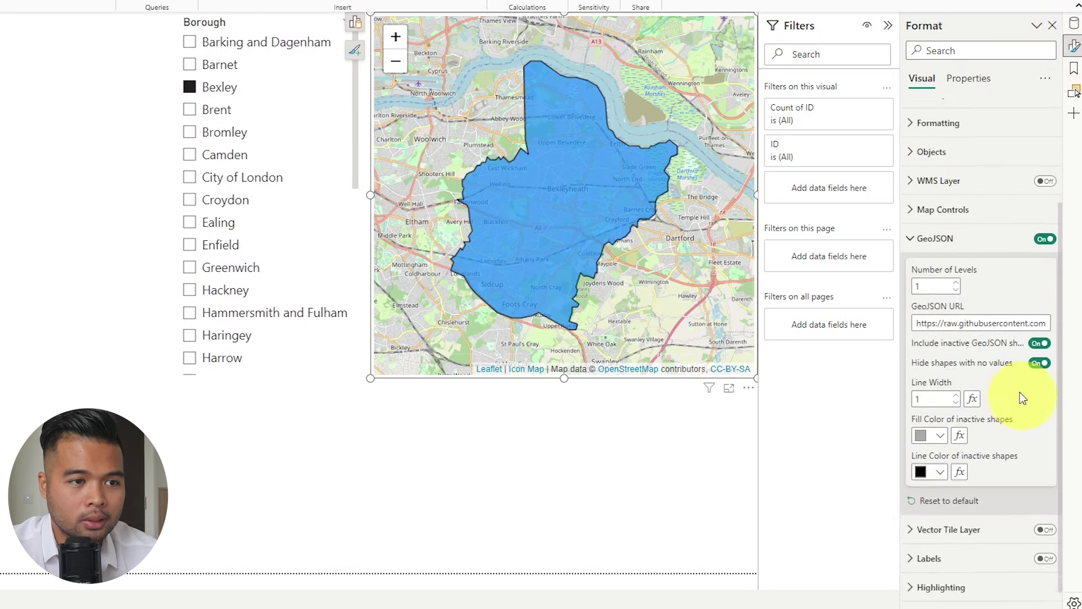
left_click(966, 231)
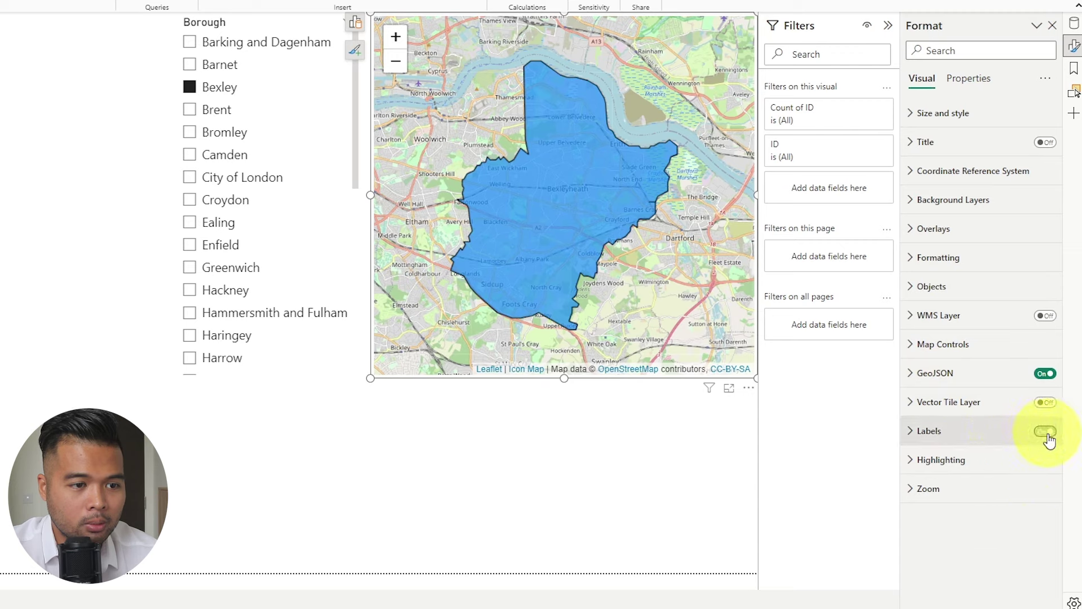
left_click(996, 444)
scroll(990, 448, "down", 2)
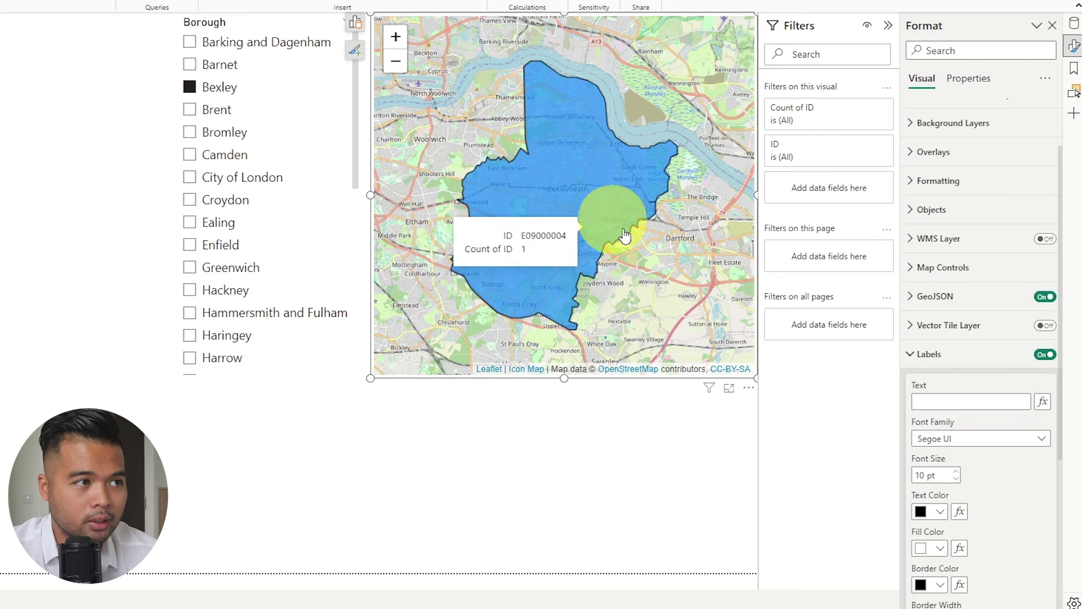
Clear the Bexley slicer selection and base the map's label text on the first Borough field value
left_click(221, 88)
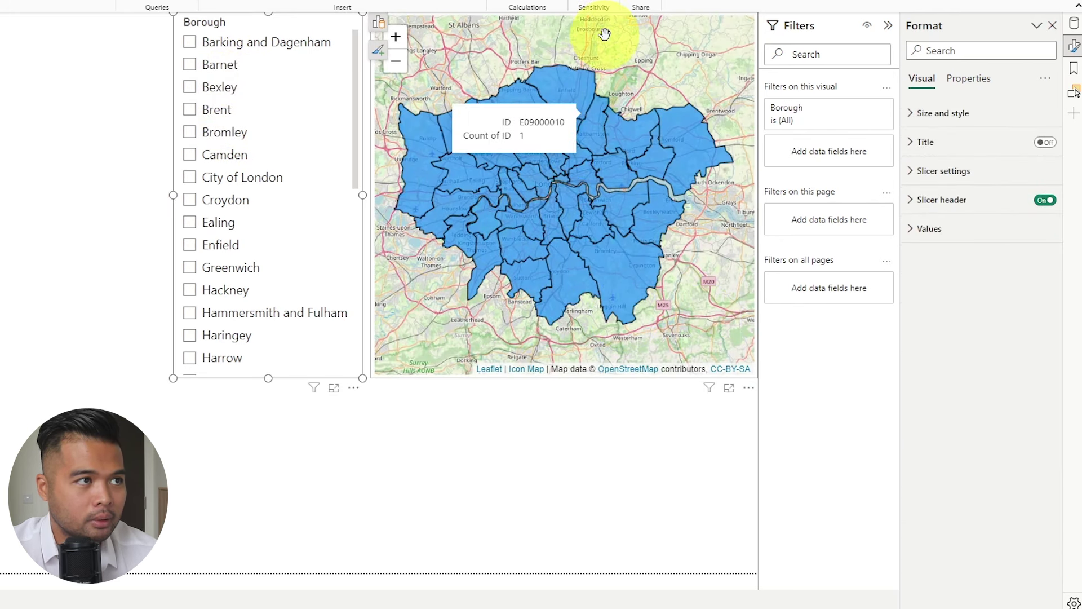
left_click(604, 34)
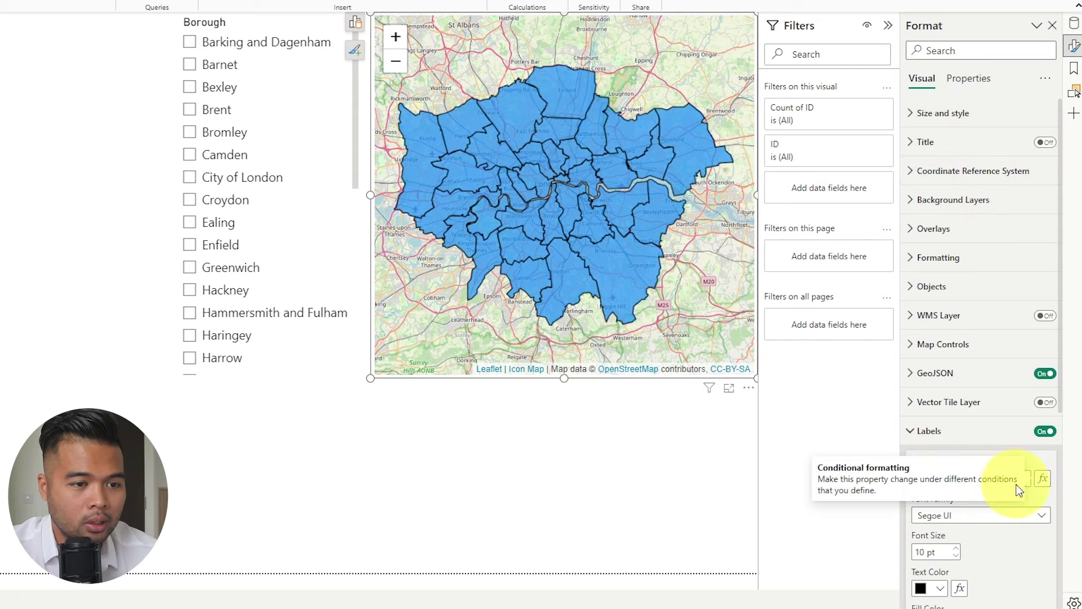
left_click(1043, 479)
left_click(1043, 479)
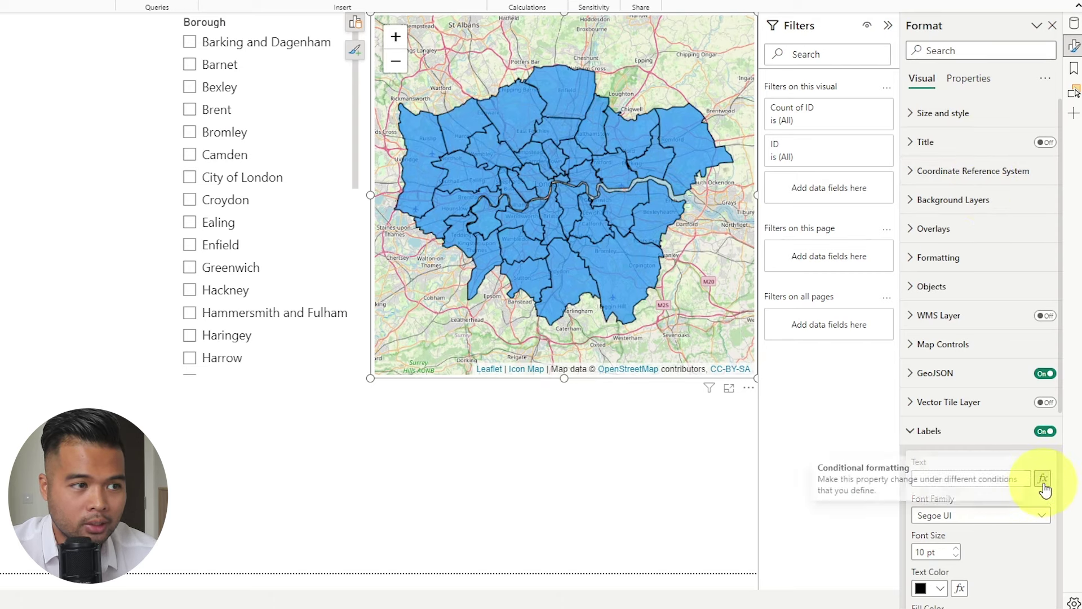
left_click(211, 175)
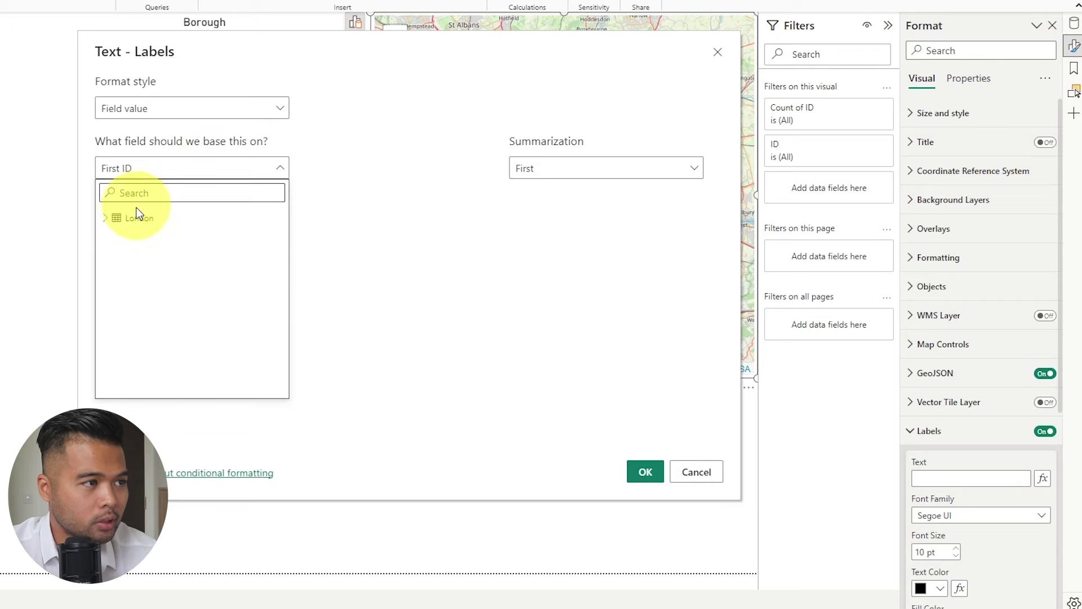
left_click(153, 236)
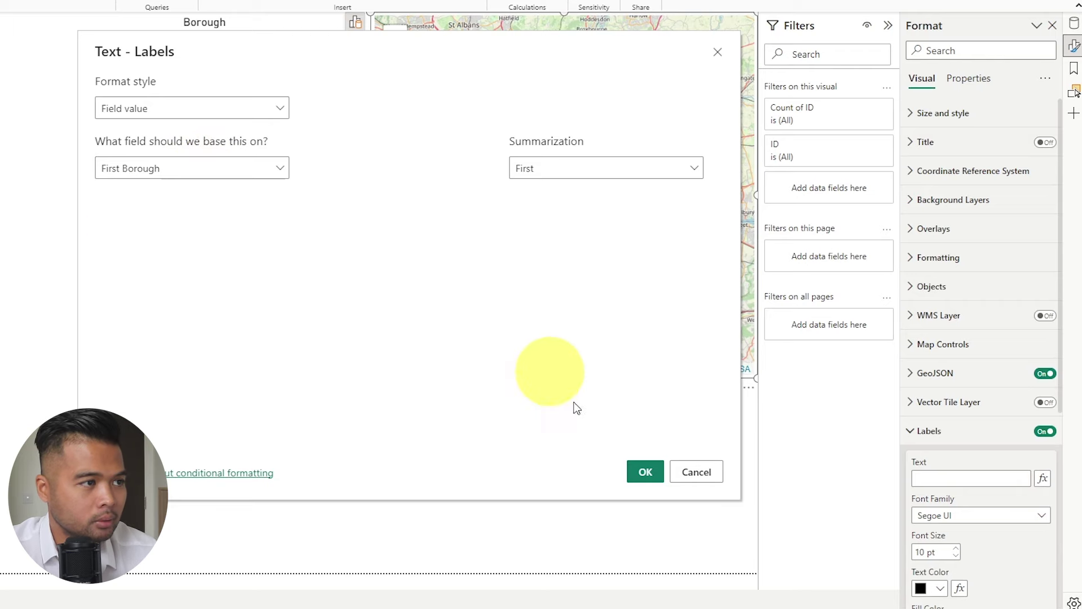
left_click(640, 468)
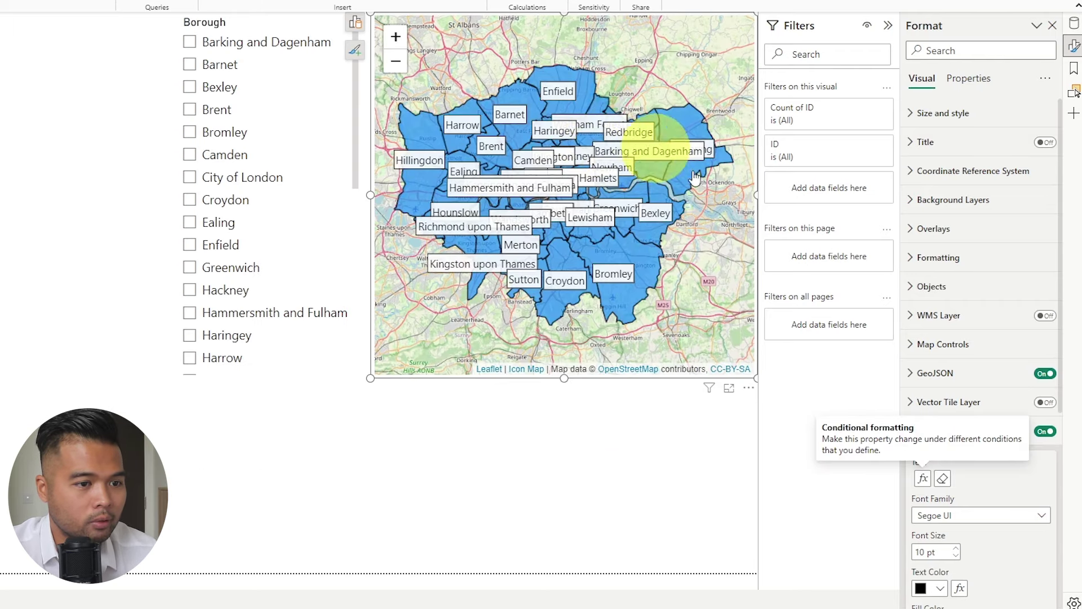
Review the map's label styling options and open its fill and border formatting settings
scroll(1031, 495, "down", 3)
scroll(1008, 483, "down", 5)
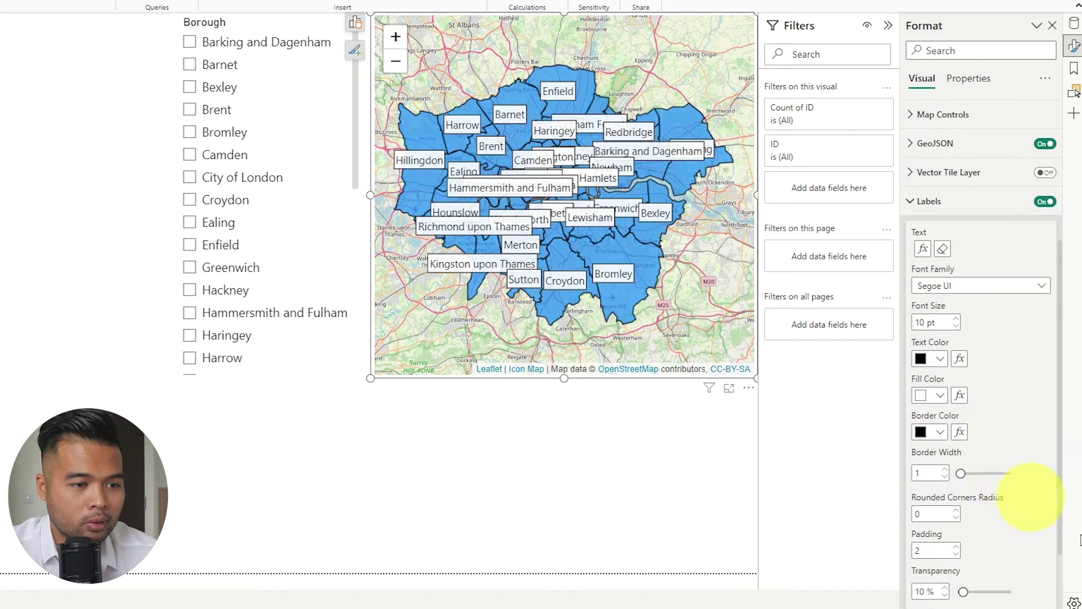
scroll(1008, 360, "up", 2)
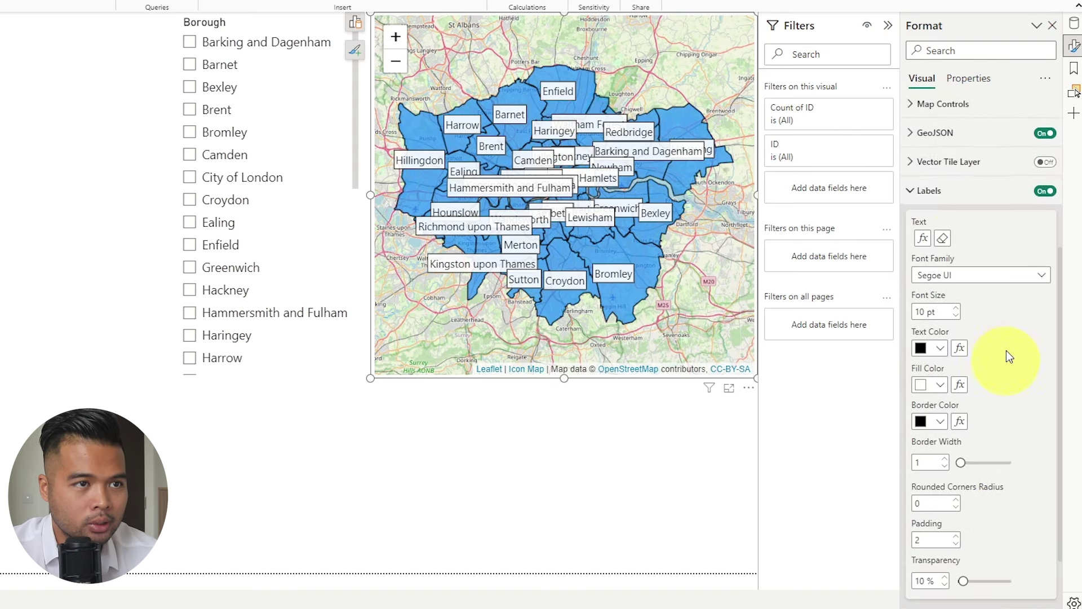
left_click(958, 191)
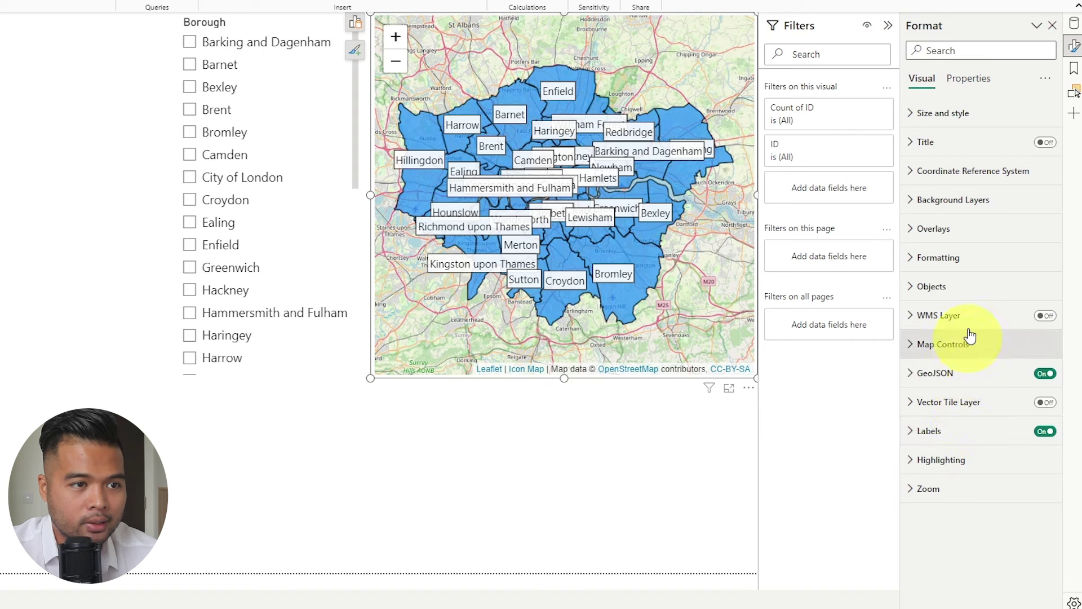
left_click(963, 267)
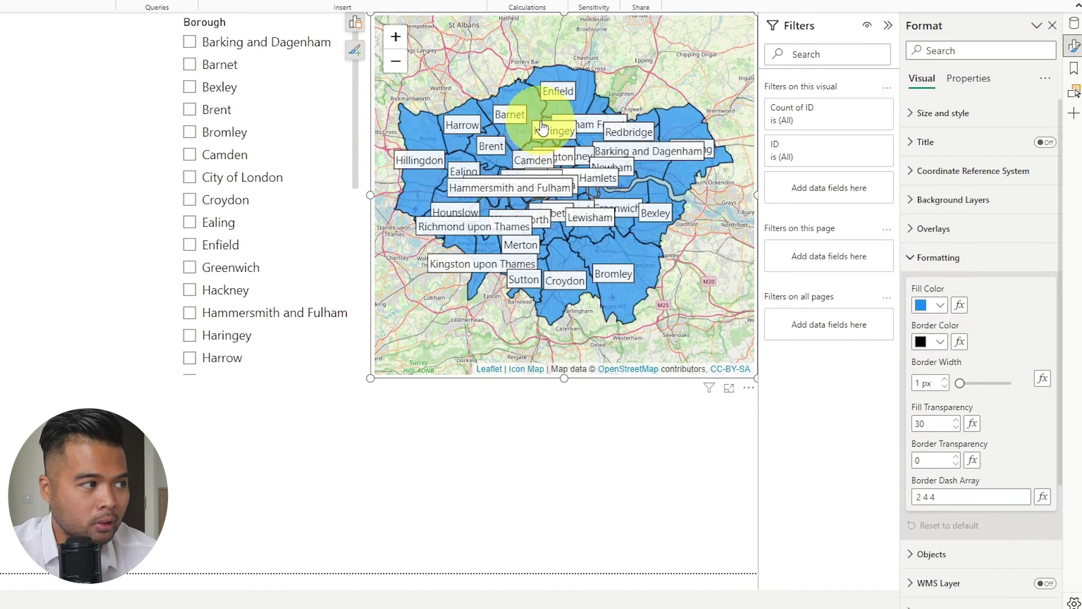